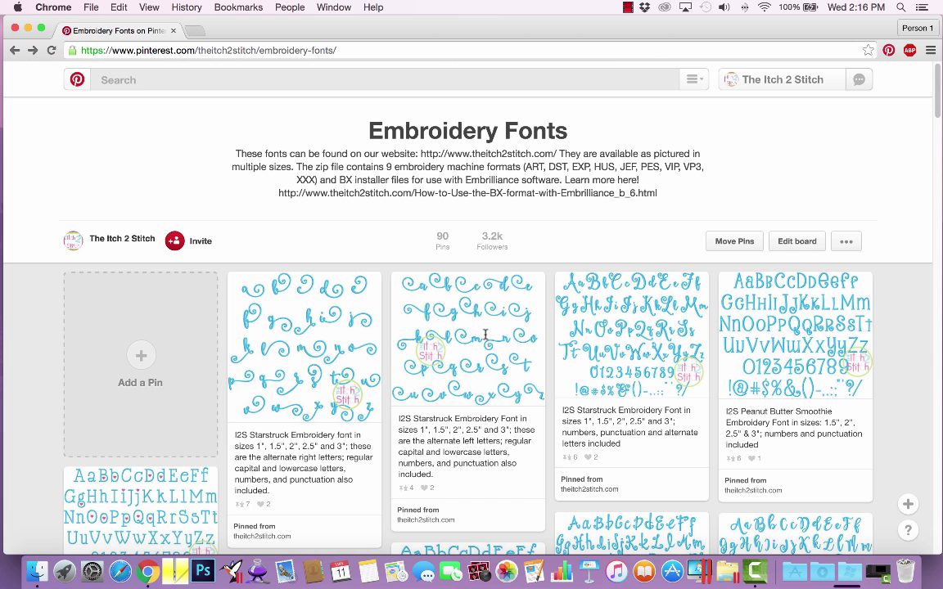
Scroll down through the Pinterest Embroidery Fonts board's font pins to the end
scroll(484, 335, "down", 5)
scroll(483, 335, "down", 10)
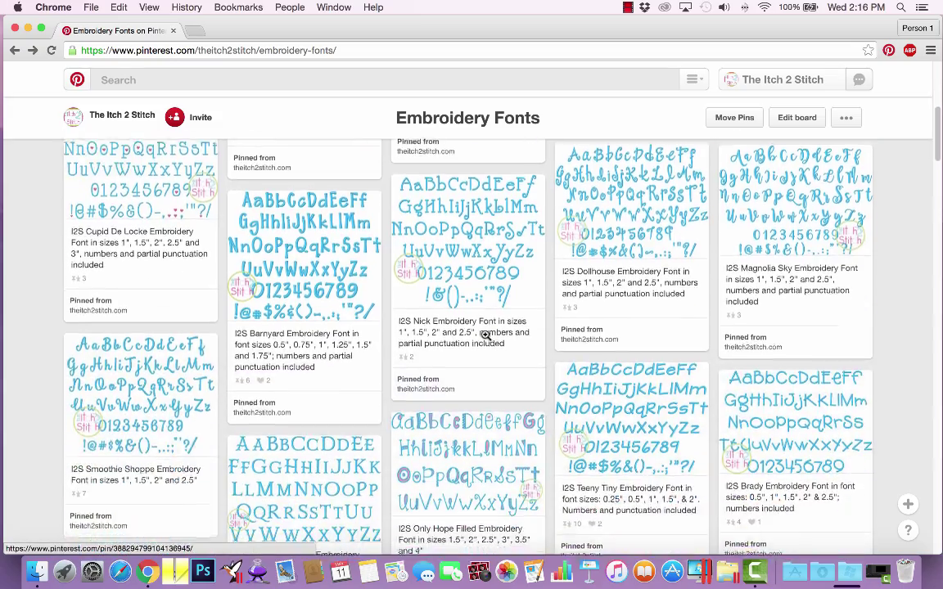
scroll(486, 336, "down", 10)
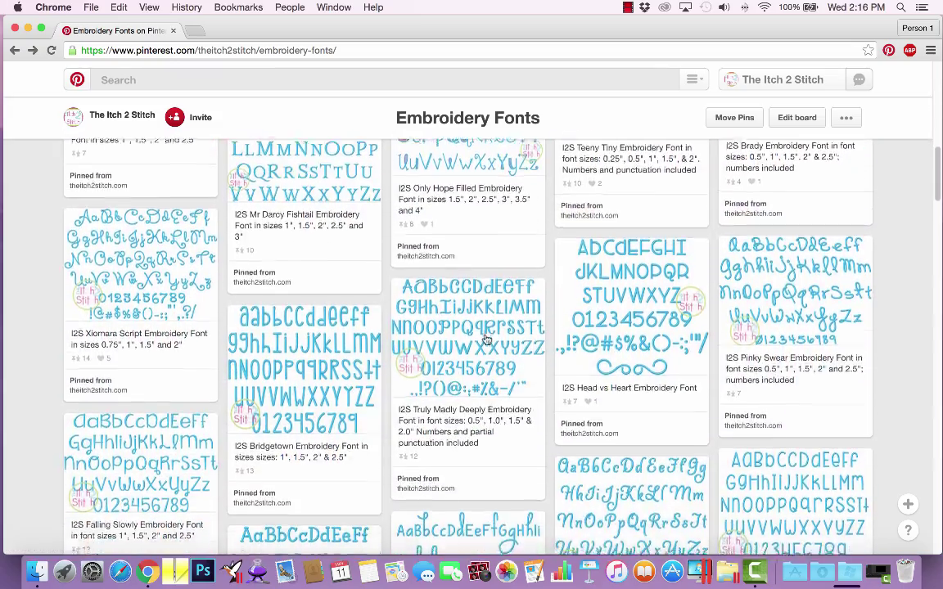
scroll(485, 335, "down", 10)
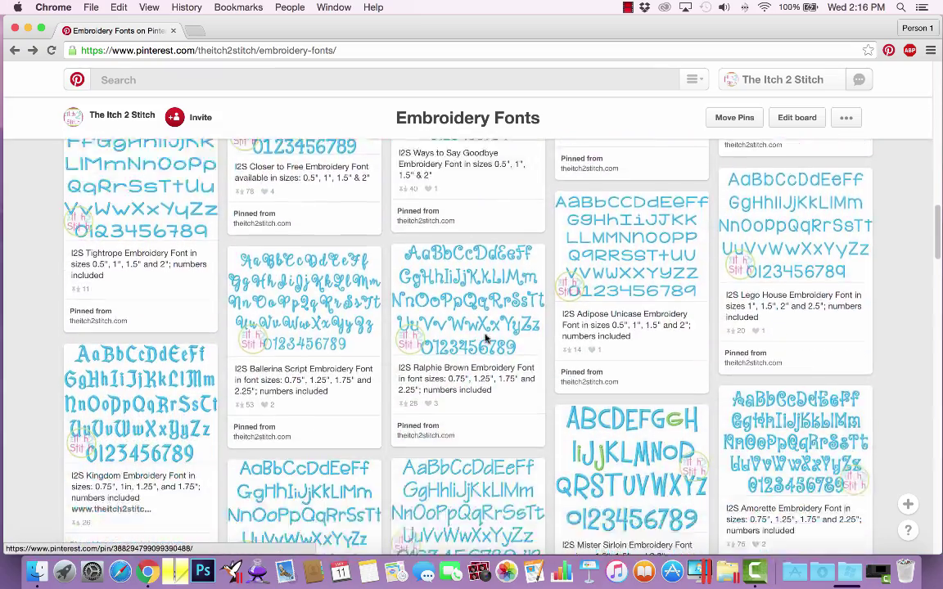
scroll(485, 335, "down", 10)
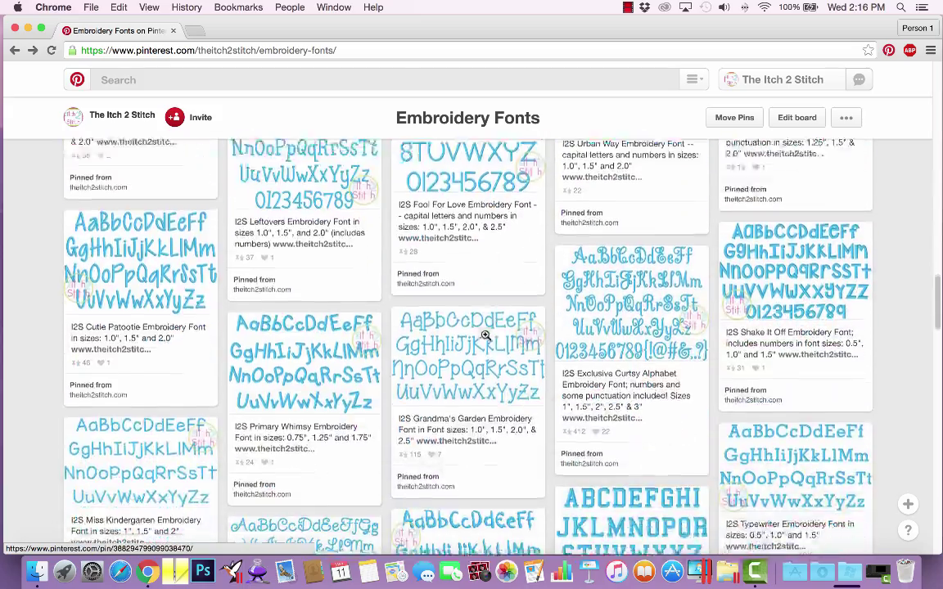
scroll(485, 338, "down", 10)
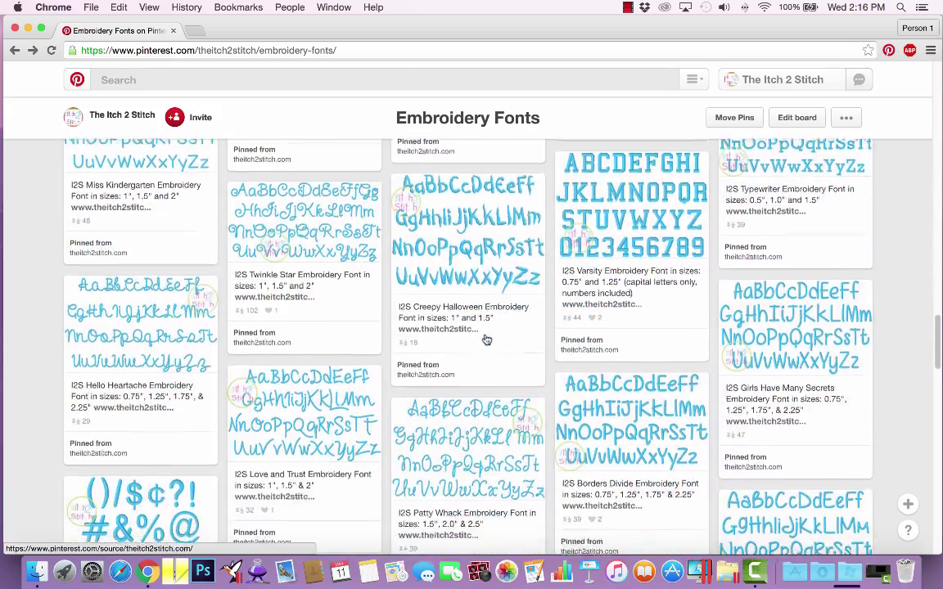
scroll(485, 338, "down", 10)
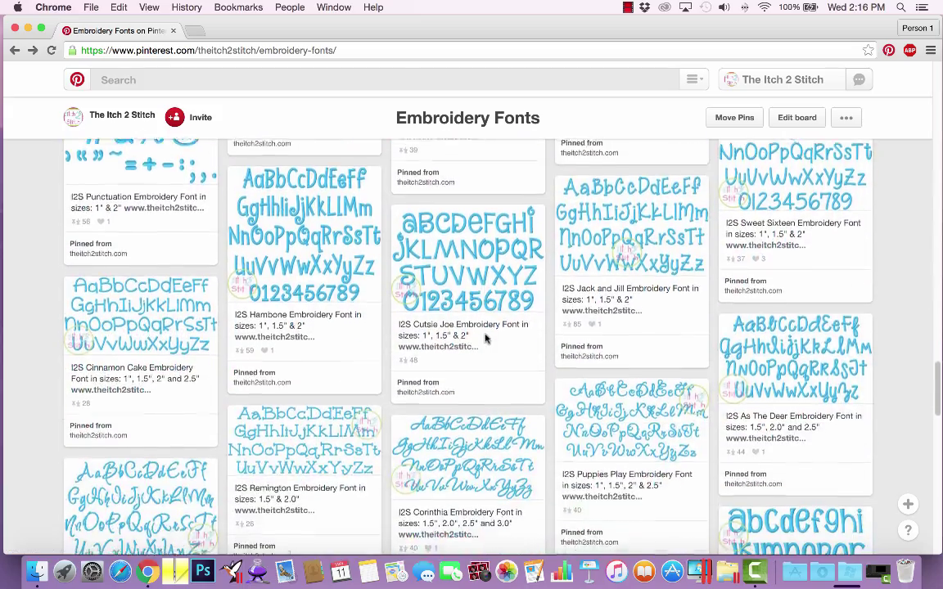
scroll(485, 337, "down", 10)
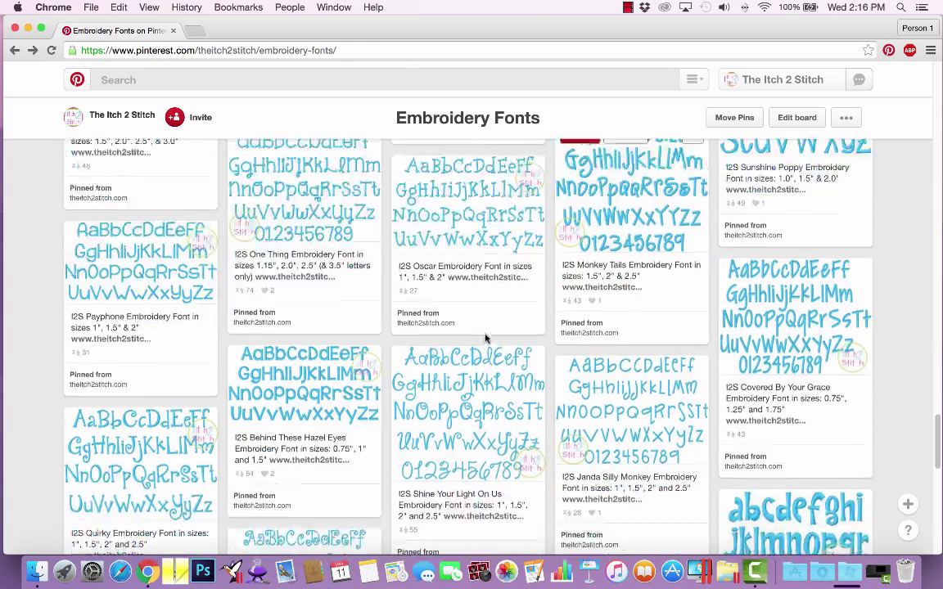
scroll(485, 338, "down", 10)
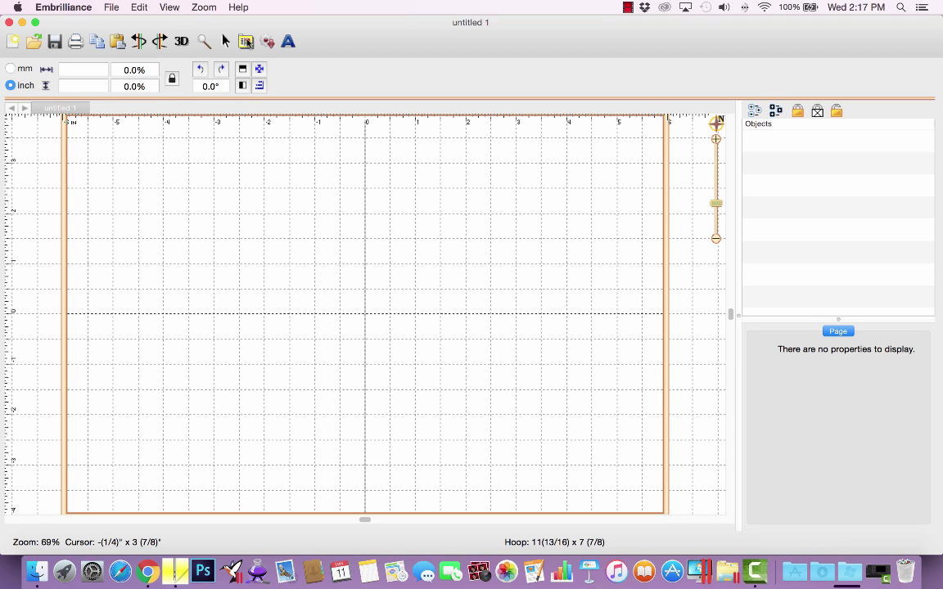
left_click(222, 35)
left_click(254, 115)
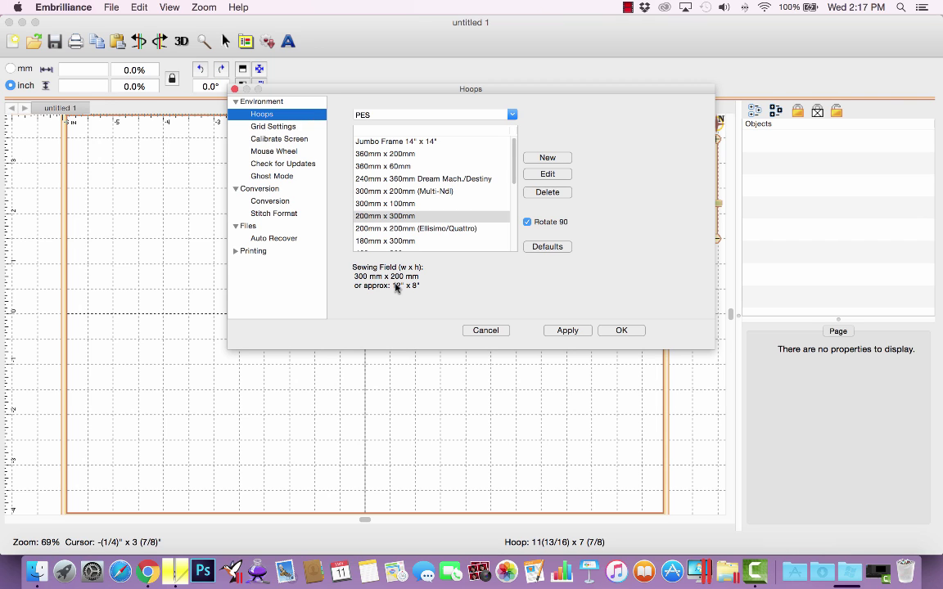
left_click(611, 333)
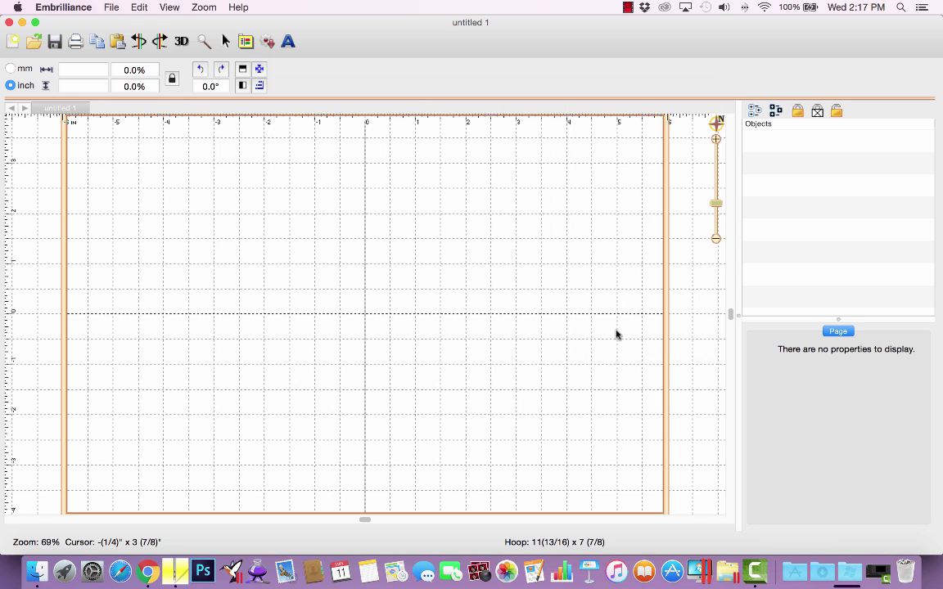
Add a lettering object reading 'Oscar' in the I2SOscar 1_5in font
left_click(288, 41)
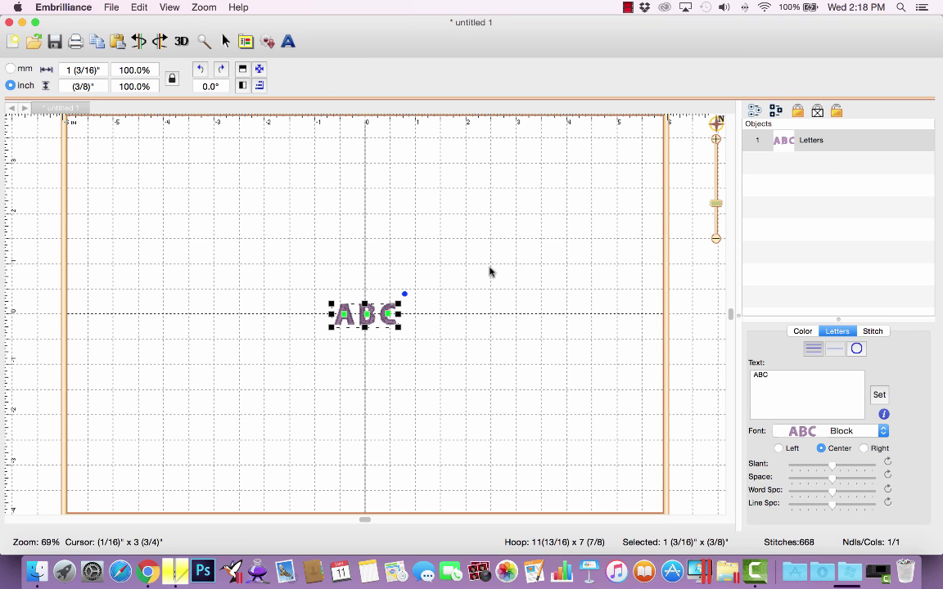
left_click_drag(774, 383, 723, 376)
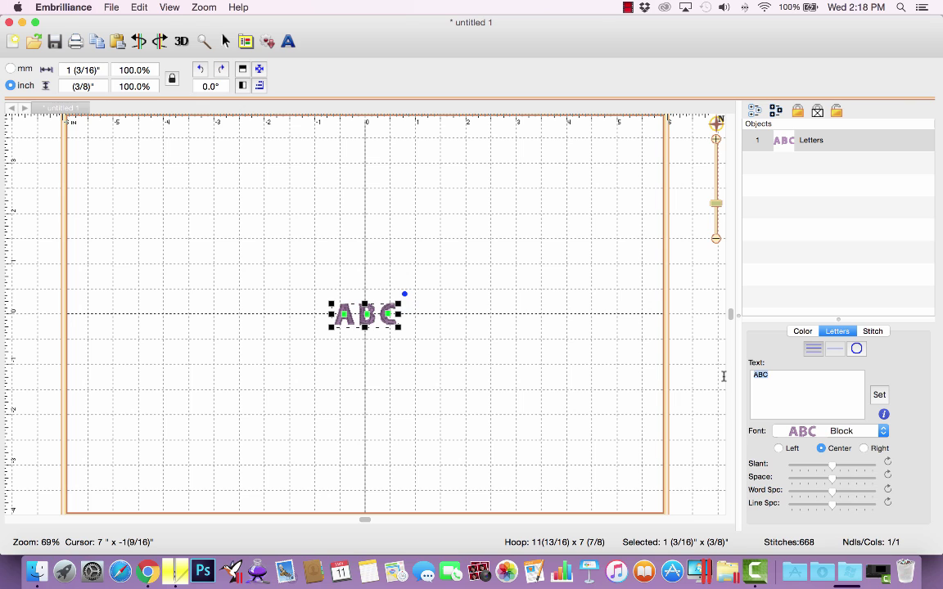
type("Oscar")
left_click(879, 396)
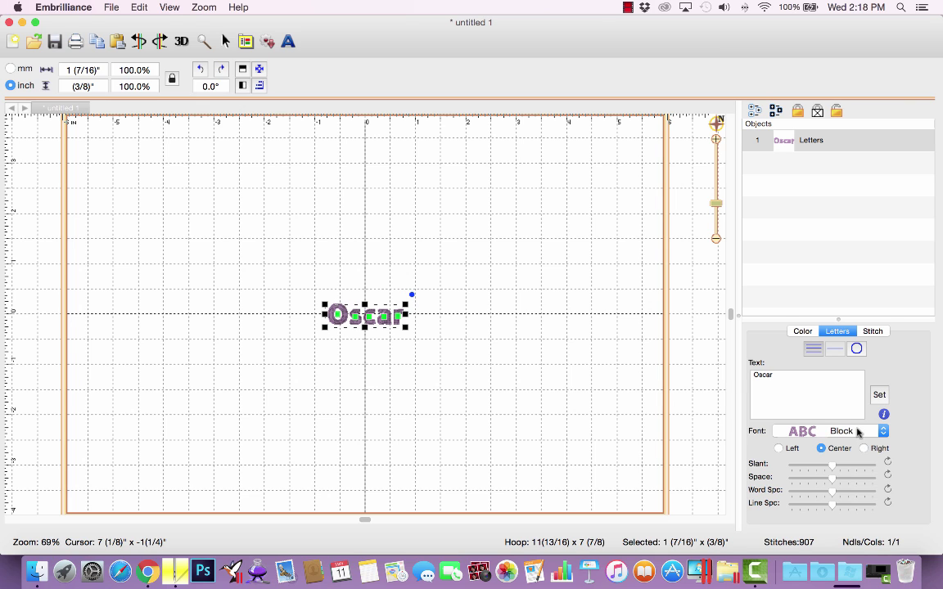
left_click(851, 435)
key("Down")
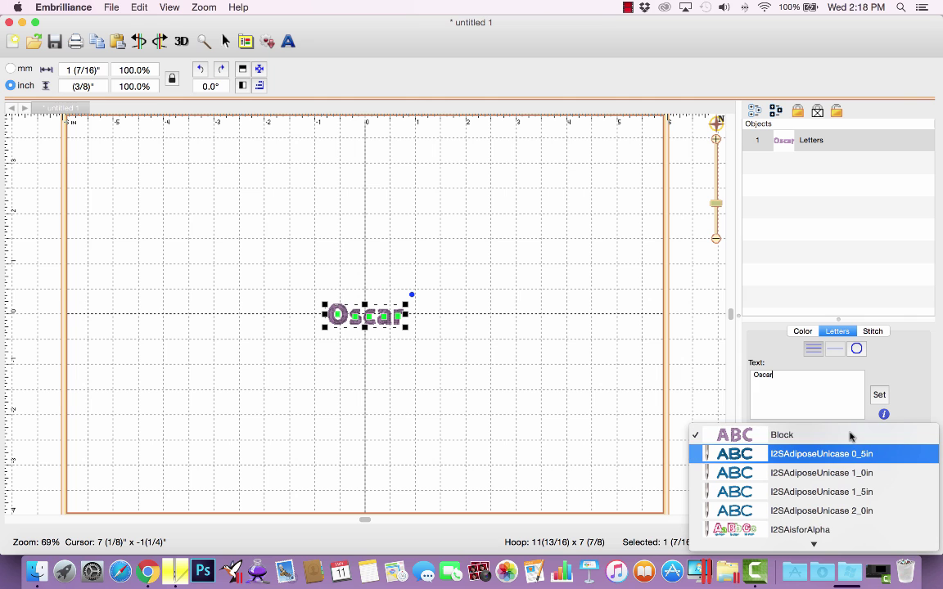
type("i2so")
scroll(851, 435, "down", 10)
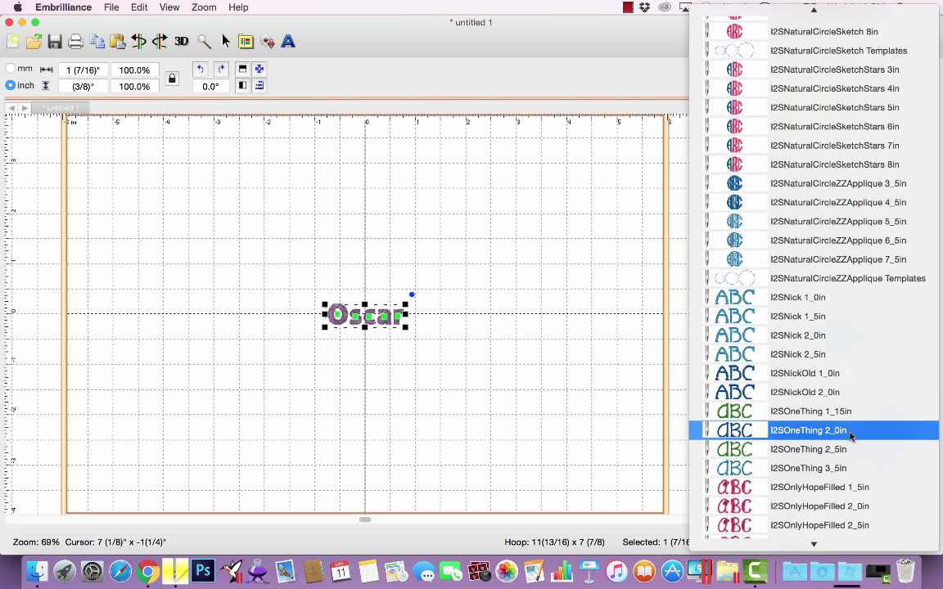
scroll(851, 435, "down", 12)
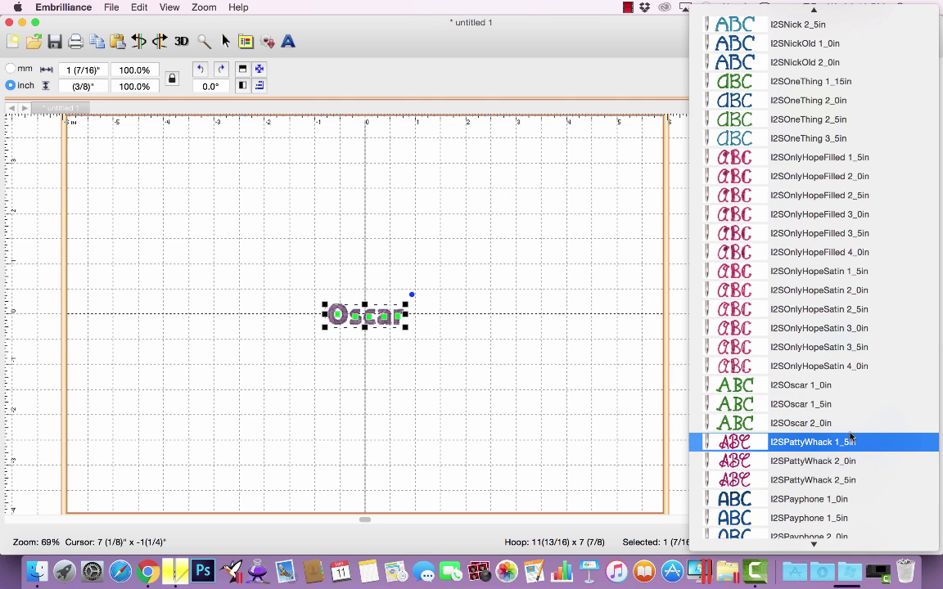
left_click(845, 407)
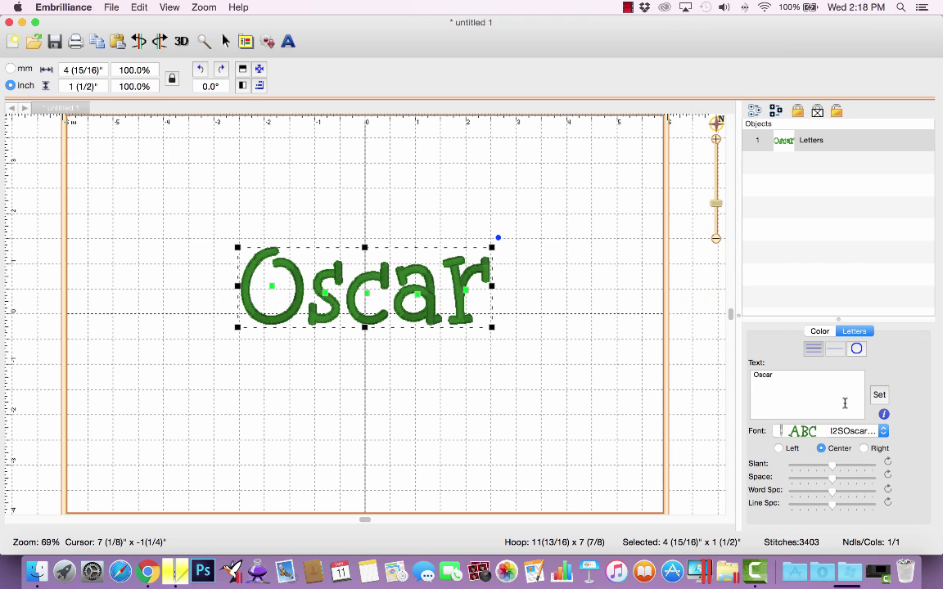
Move Oscar to the left and add a second lettering reading 'Hambone'
left_click_drag(387, 292, 266, 333)
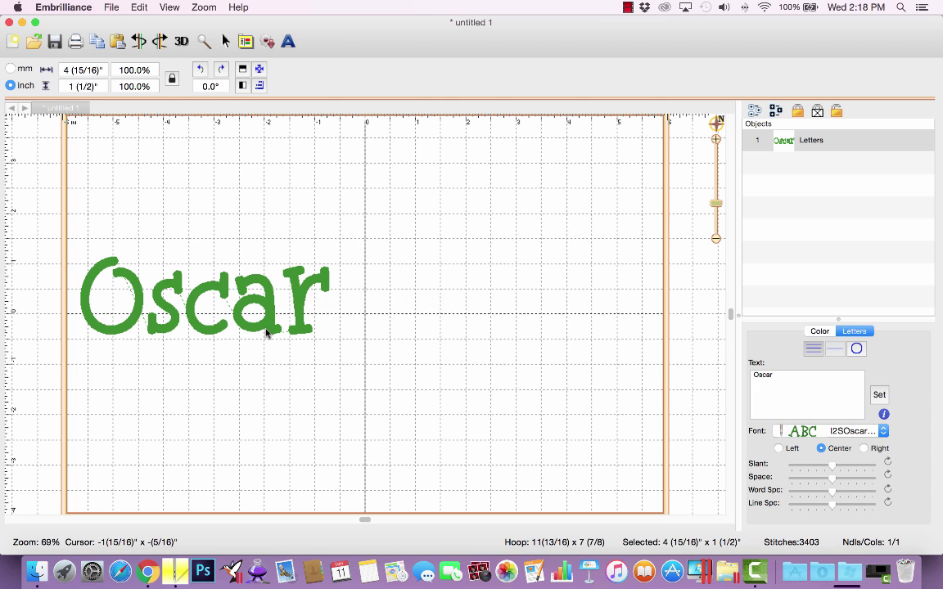
left_click(288, 41)
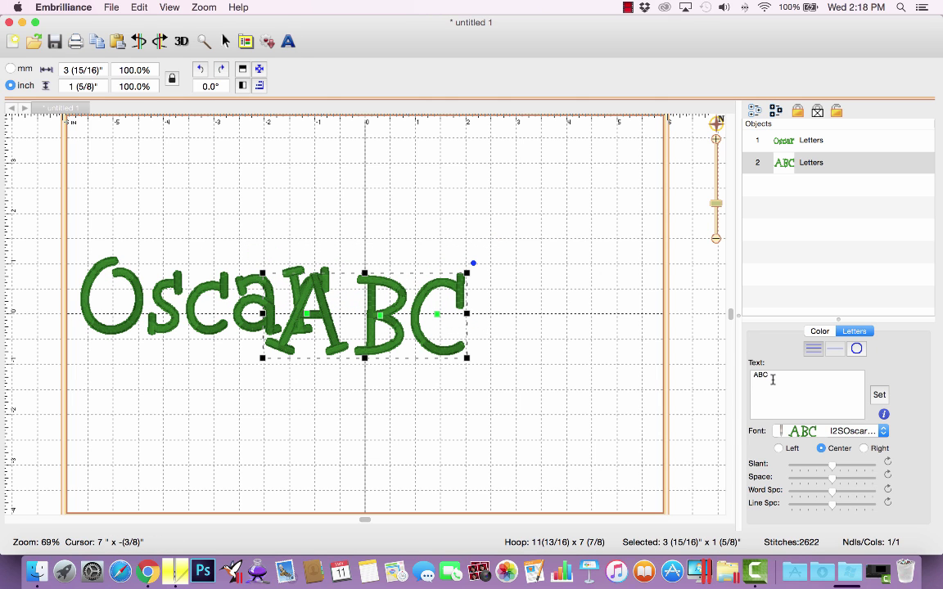
left_click_drag(772, 379, 727, 376)
type("Hambone")
left_click(877, 394)
Give Hambone the I2SHambone font and place it above and right of Oscar
left_click(853, 431)
type("i2sh")
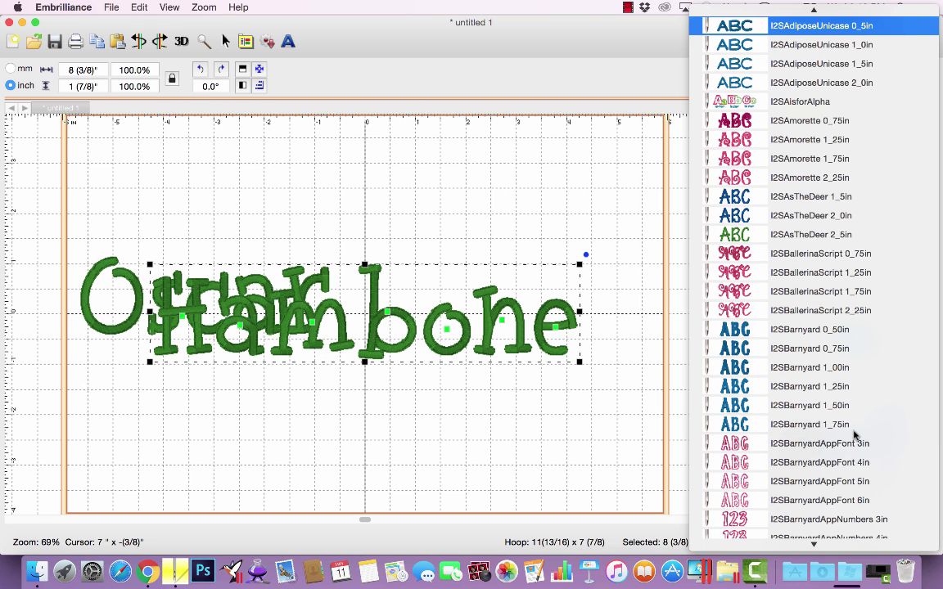
scroll(854, 434, "down", 1)
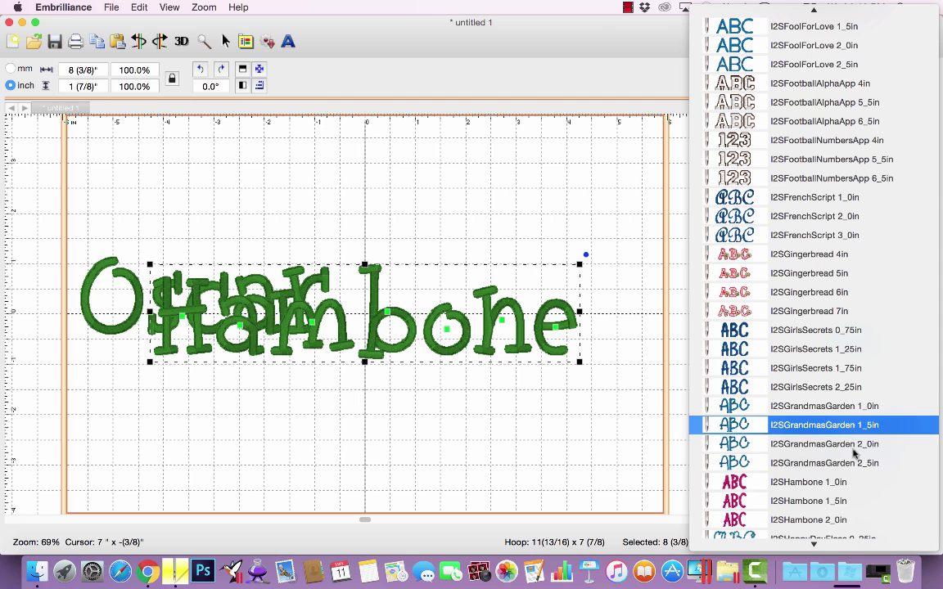
left_click(851, 498)
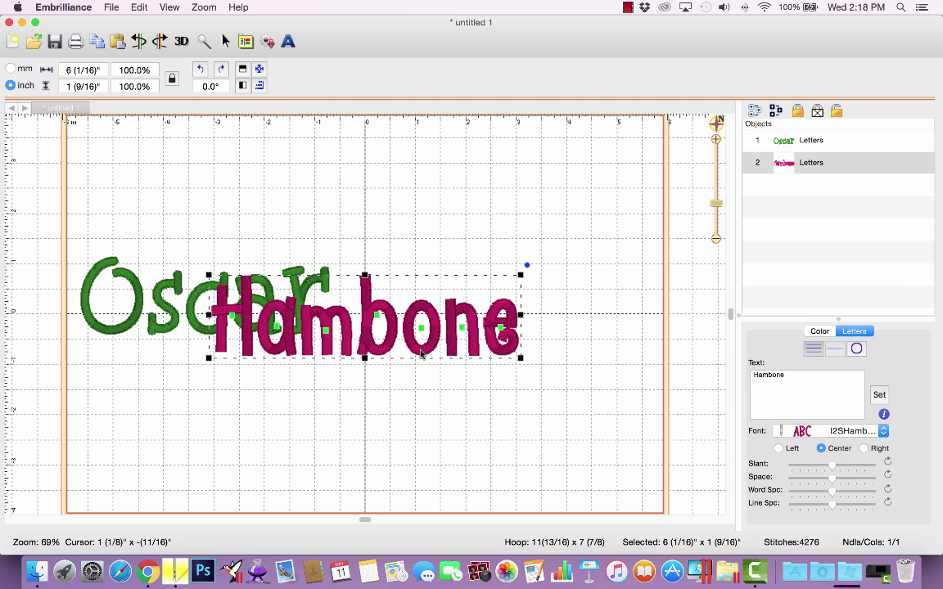
left_click_drag(428, 338, 562, 235)
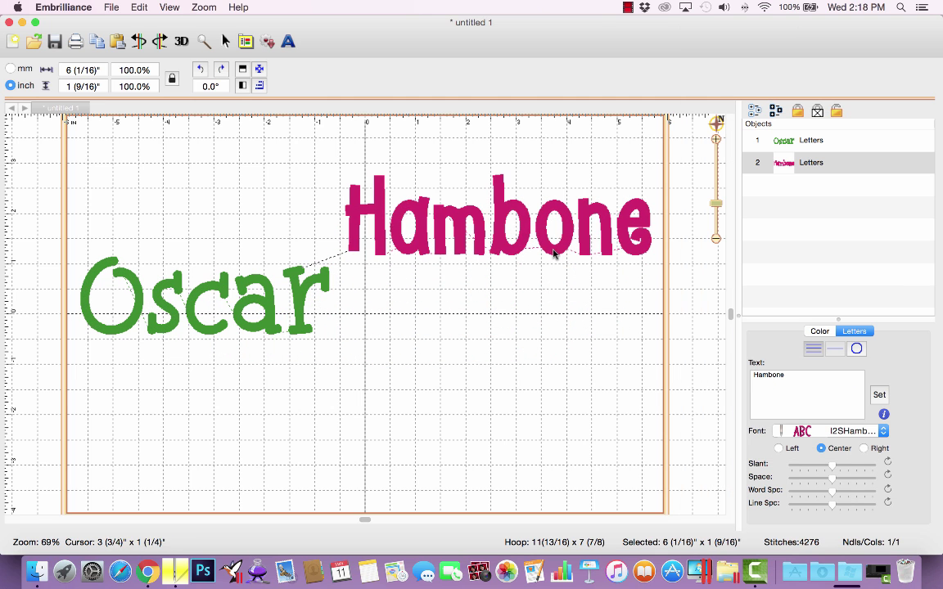
Add a third lettering reading 'Amorette'
left_click(287, 41)
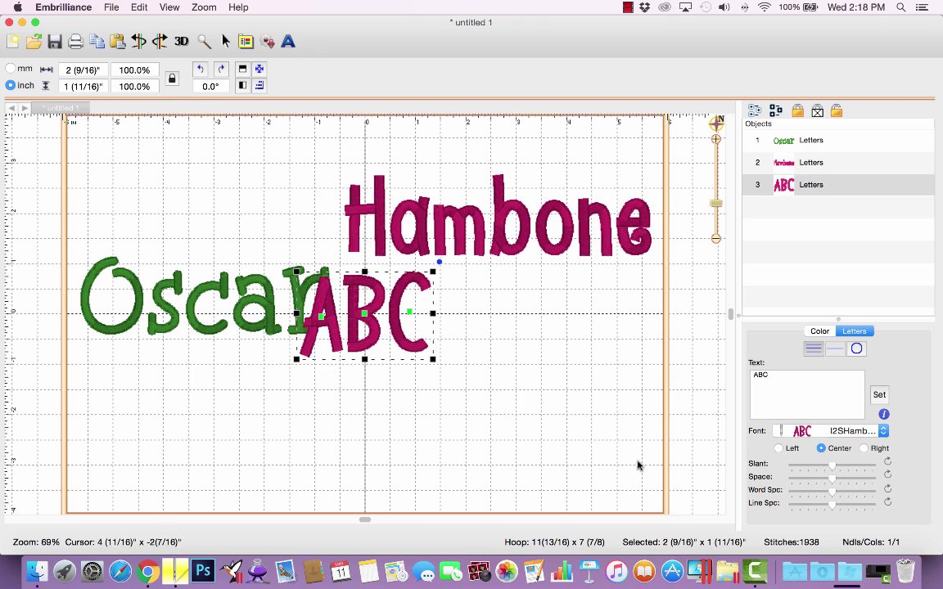
left_click_drag(774, 385, 745, 375)
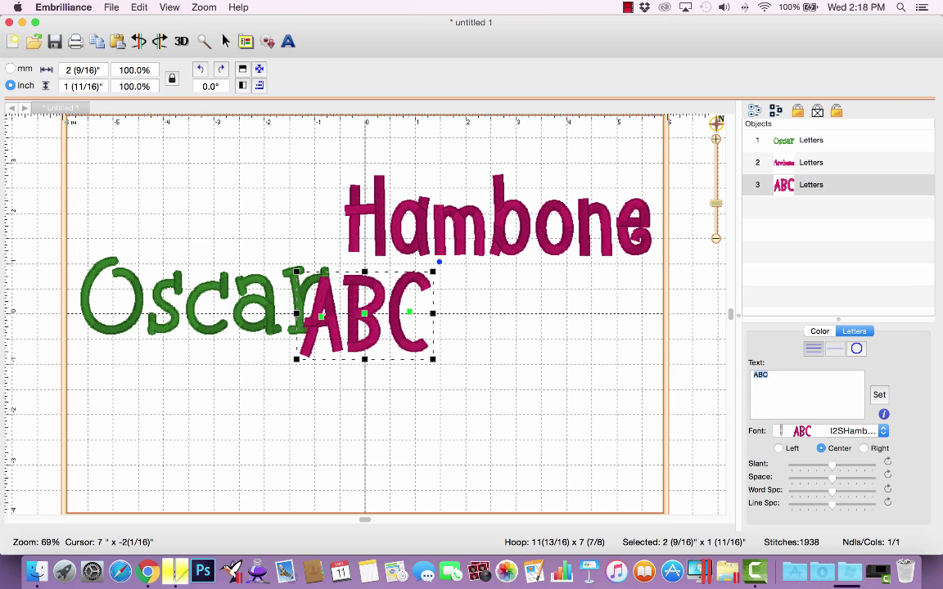
type("Amorette")
left_click(879, 394)
Set Amorette to I2SAmorette 1_25in, move it below Oscar, and add a placeholder lettering
left_click(862, 432)
key("b")
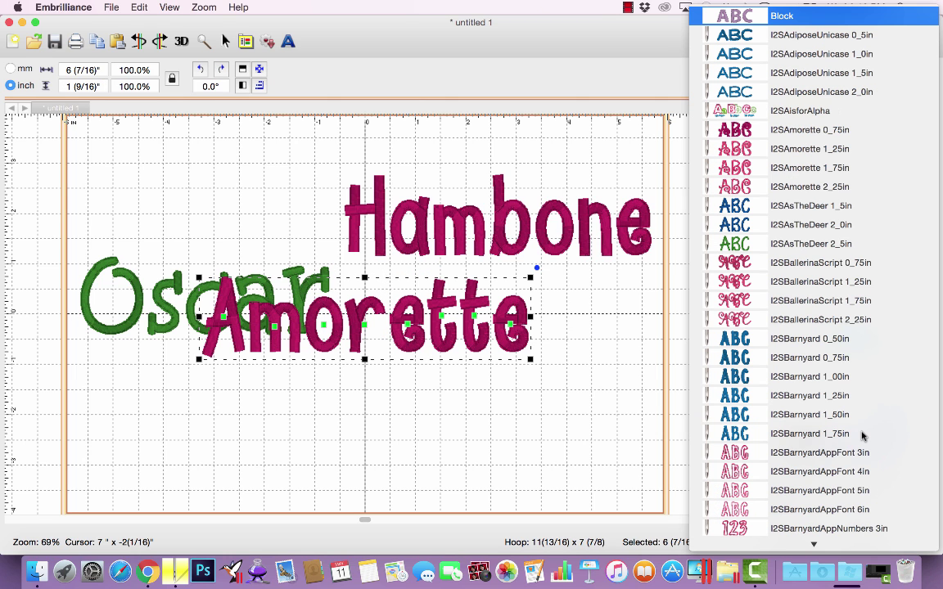
left_click(813, 154)
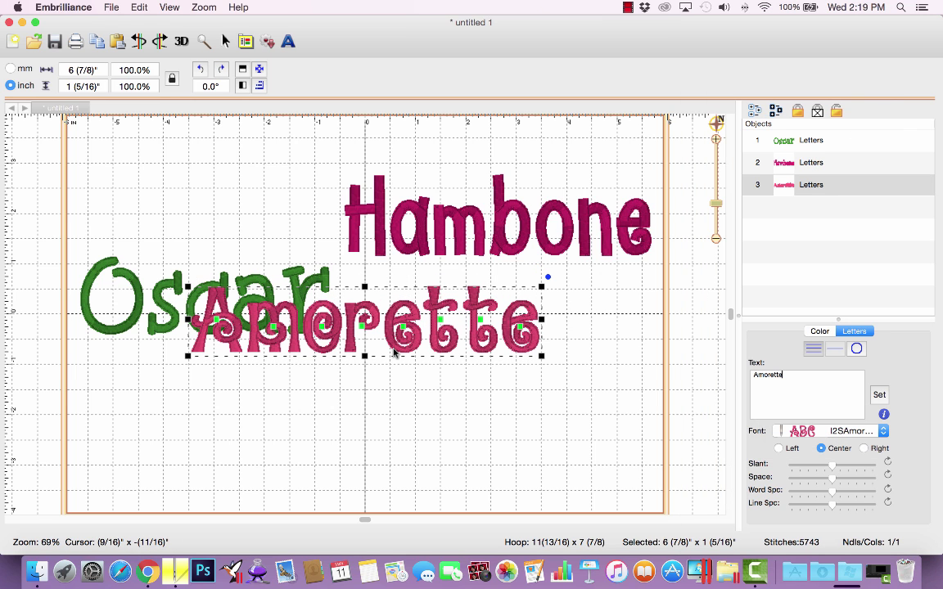
left_click_drag(395, 352, 286, 453)
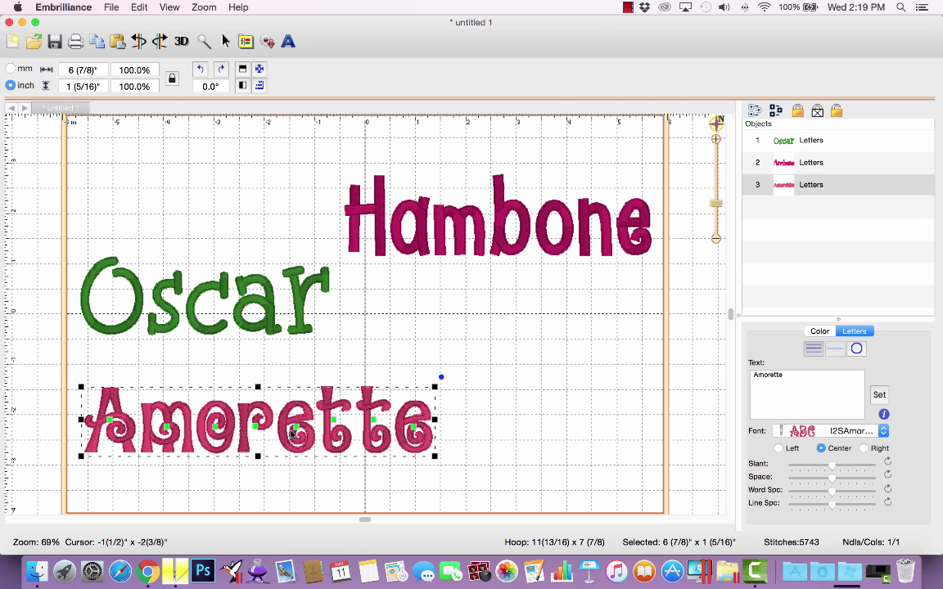
left_click(287, 41)
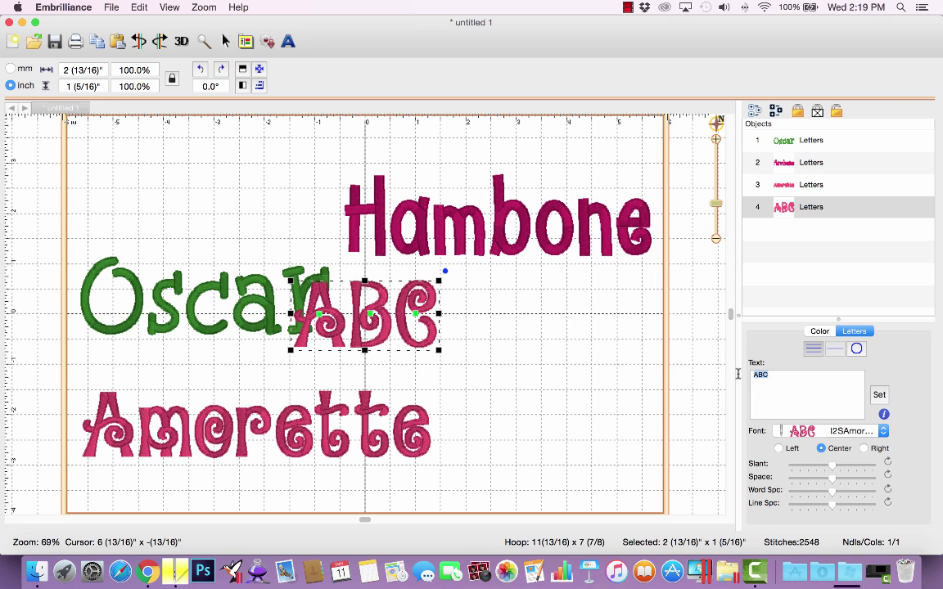
Open the recent design FontOptionsVideo1.be
left_click(112, 8)
mouse_move(167, 48)
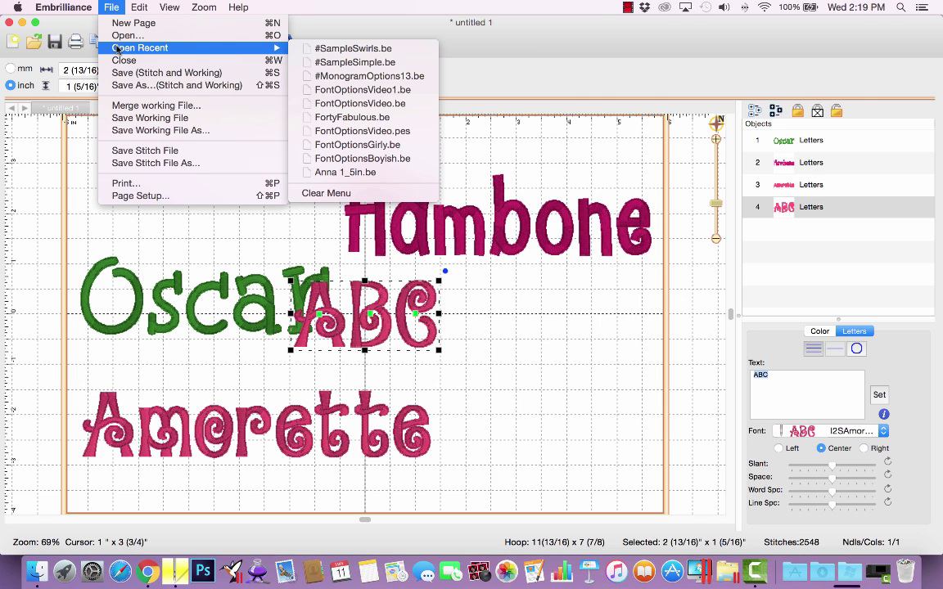
left_click(322, 90)
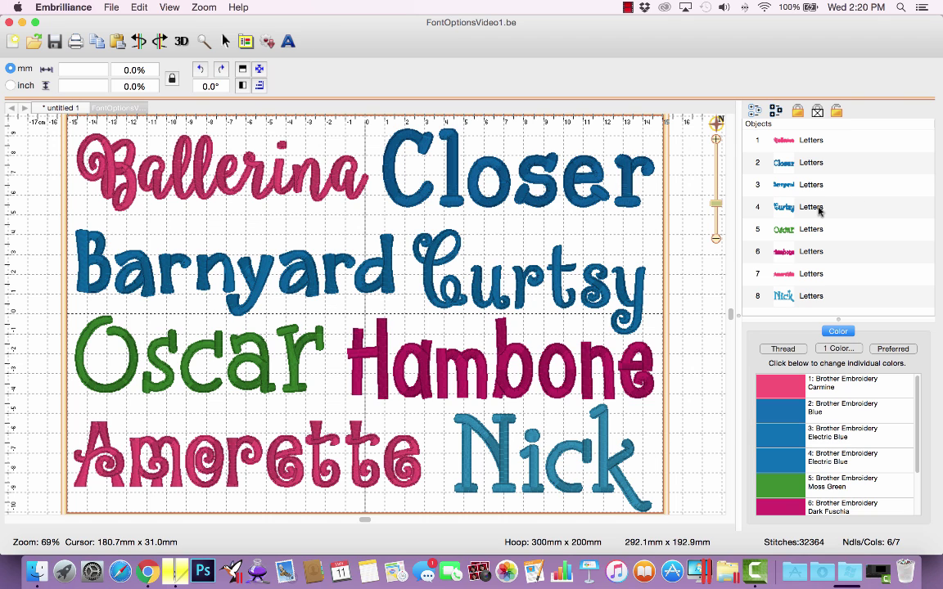
Change Curtsy's thread from Electric Blue to Carmine from the page's palette colours
left_click(818, 208)
left_click(819, 331)
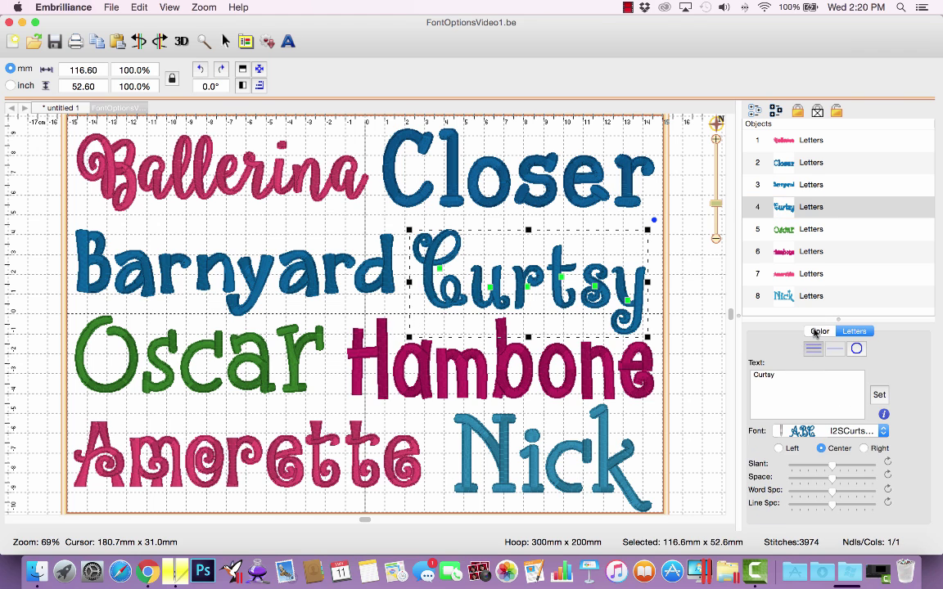
double_click(770, 386)
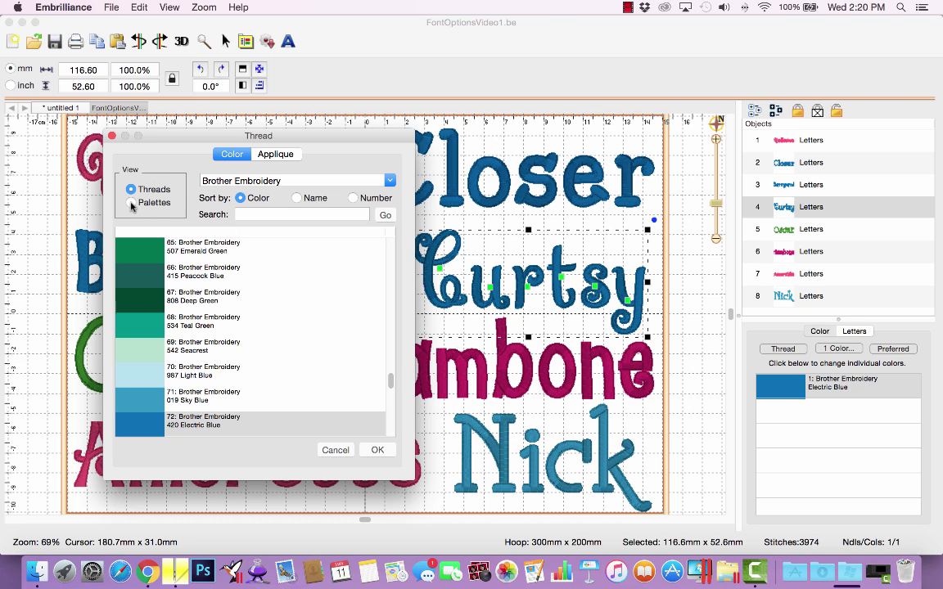
left_click(131, 203)
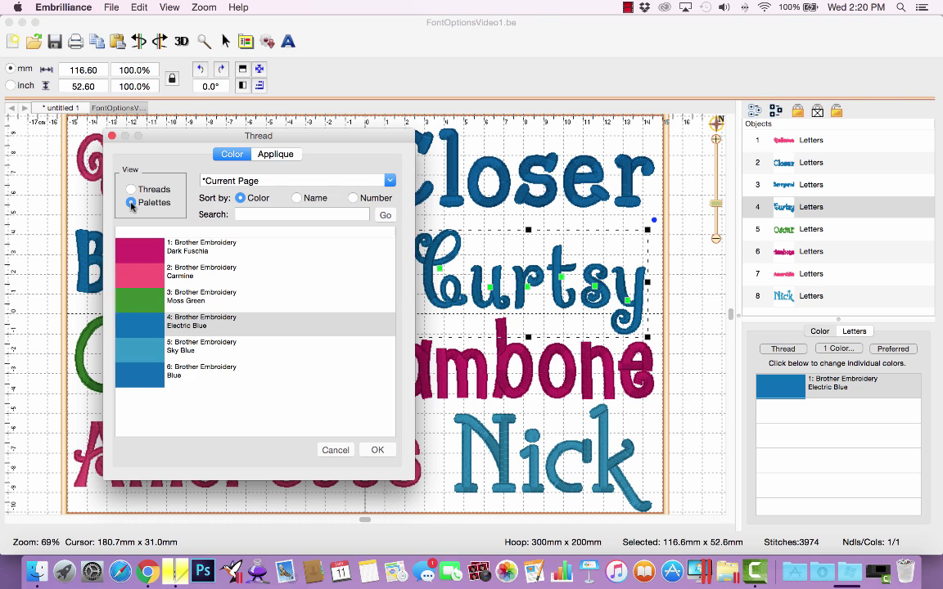
left_click(141, 280)
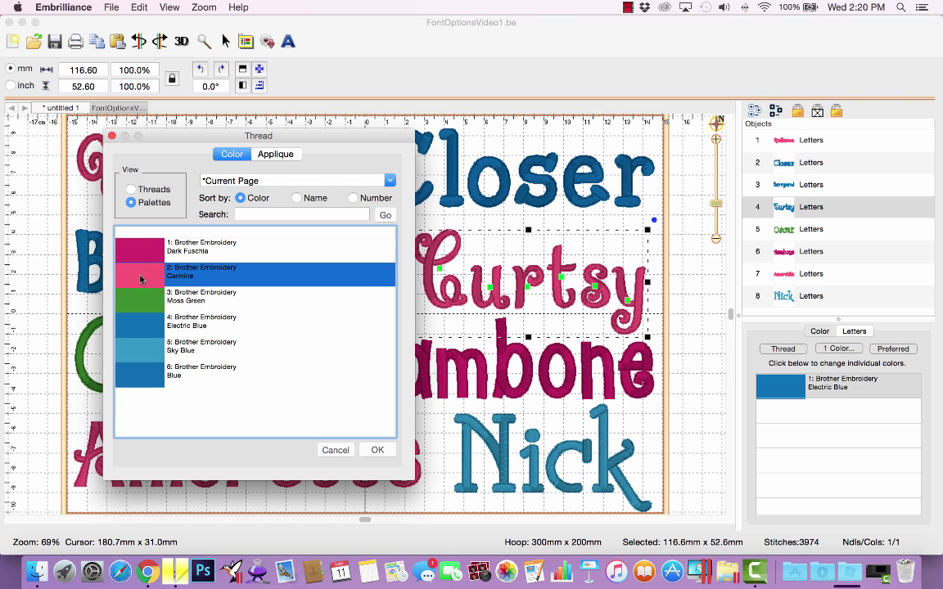
left_click(378, 450)
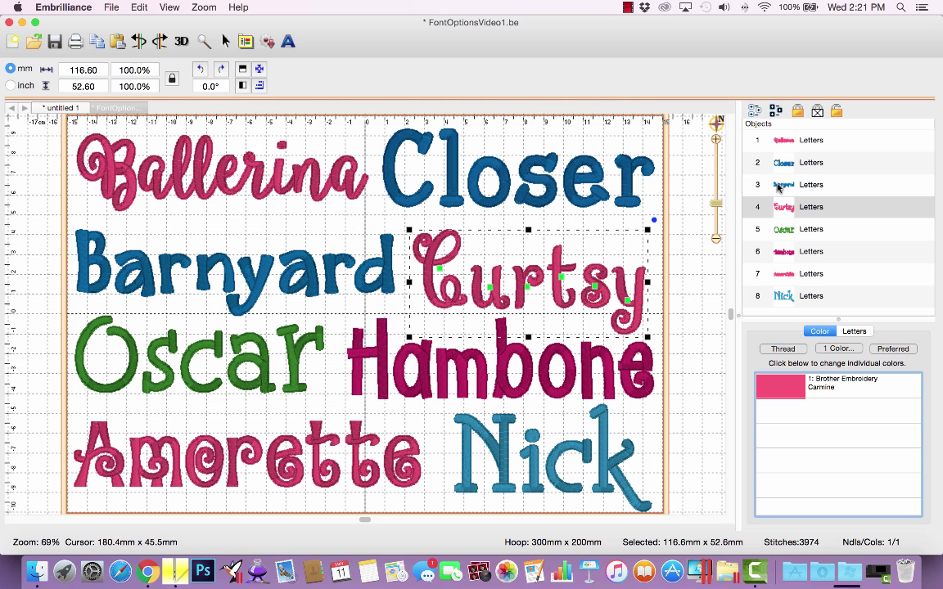
Recolour the Barnyard and Hambone letterings to Moss Green
left_click(810, 184)
double_click(763, 393)
left_click(137, 310)
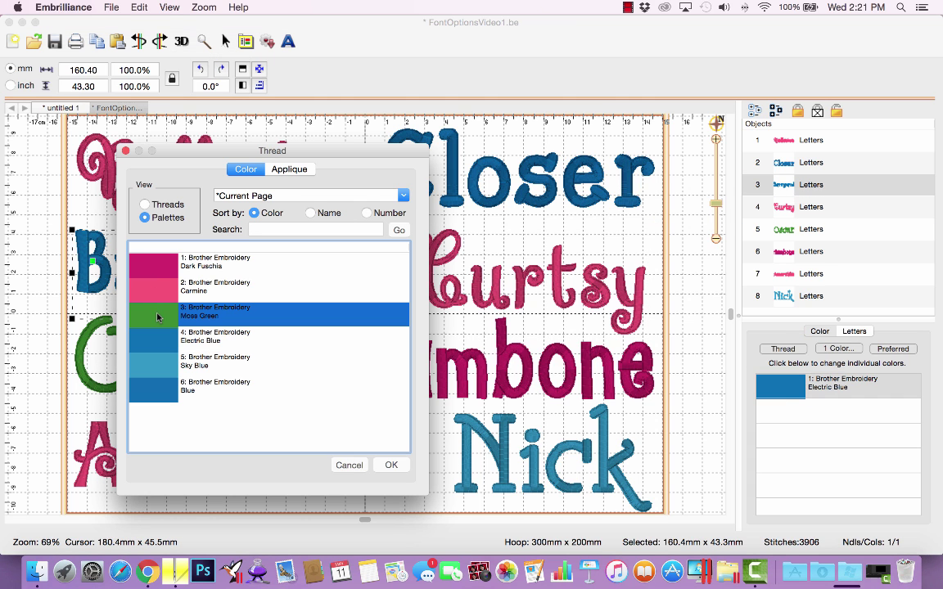
left_click(392, 464)
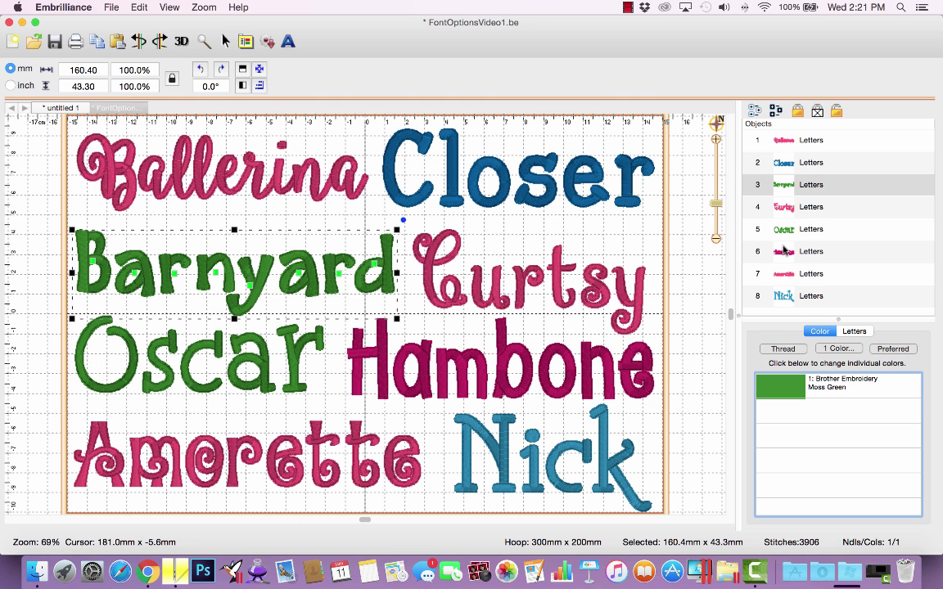
left_click(708, 402)
double_click(777, 386)
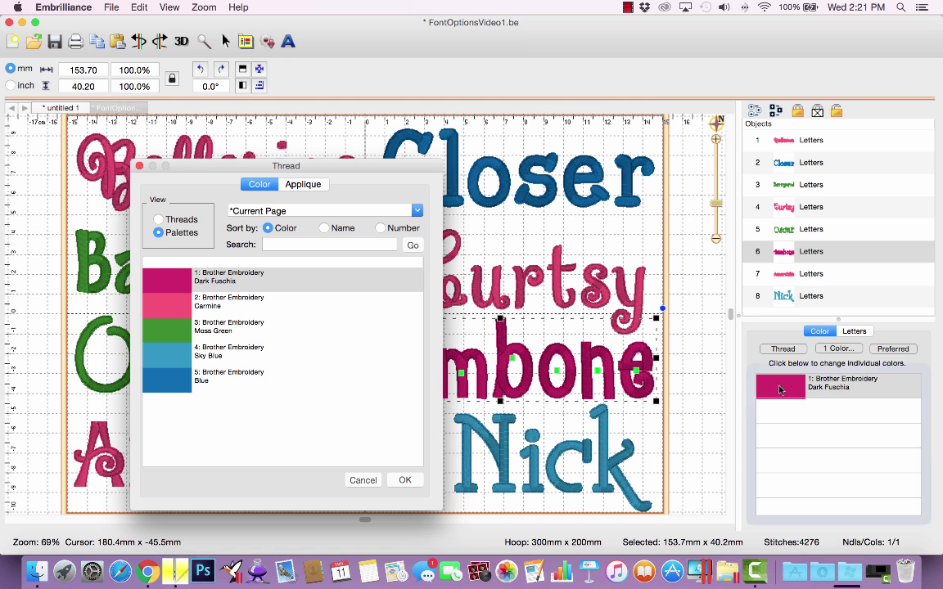
left_click(193, 331)
left_click(406, 481)
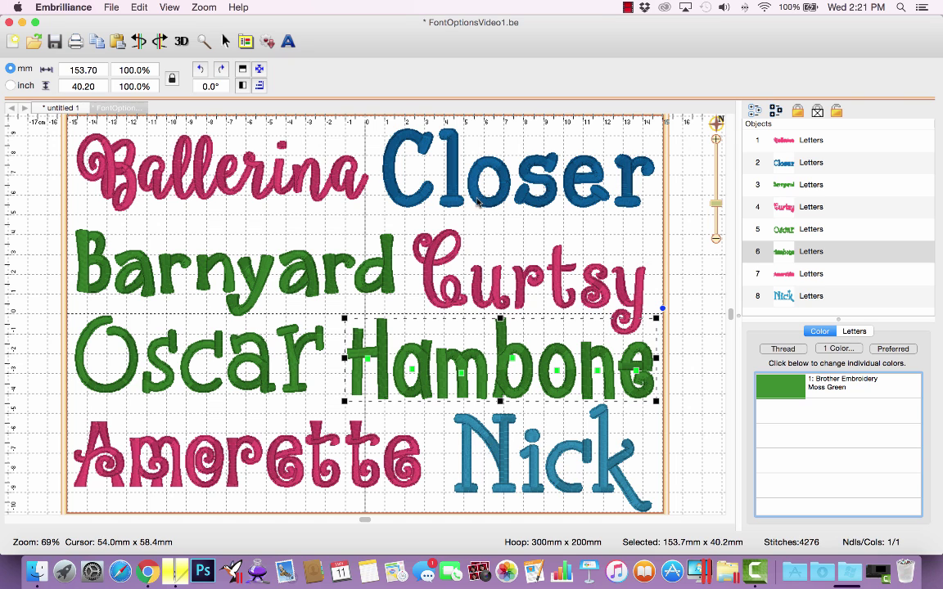
Recolour Closer to Sky Blue and pick Sky Blue for Oscar
left_click(499, 182)
double_click(781, 386)
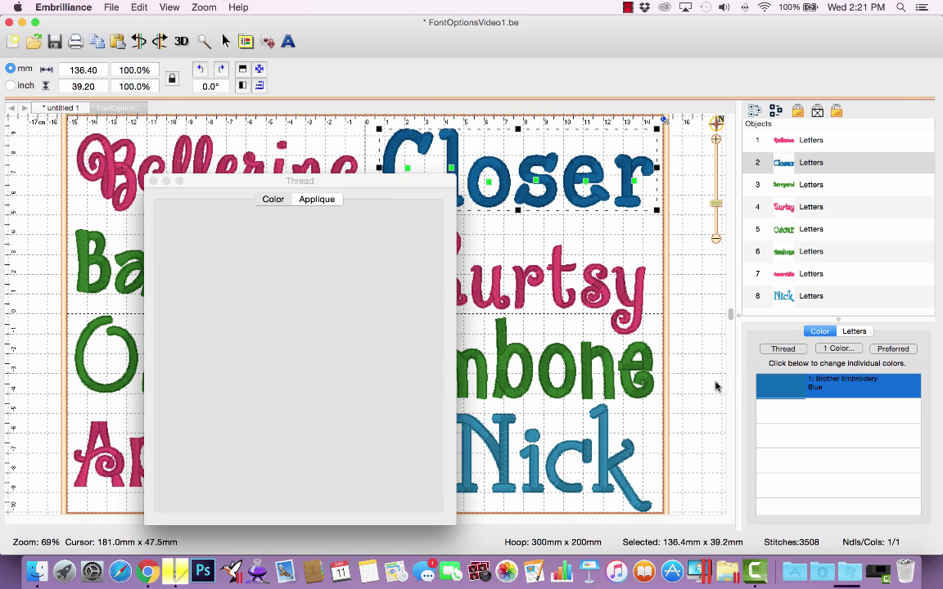
left_click(184, 321)
left_click(419, 495)
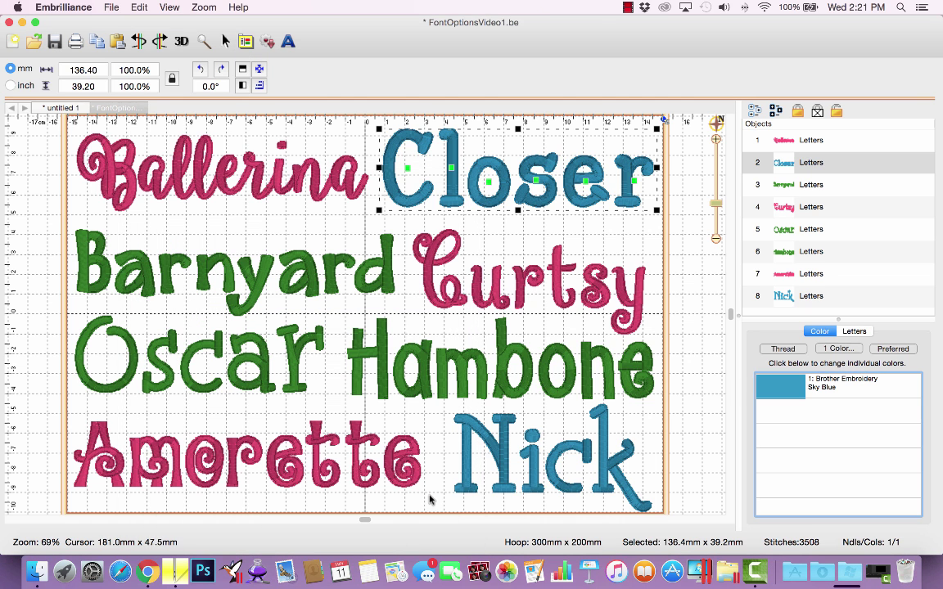
left_click(783, 229)
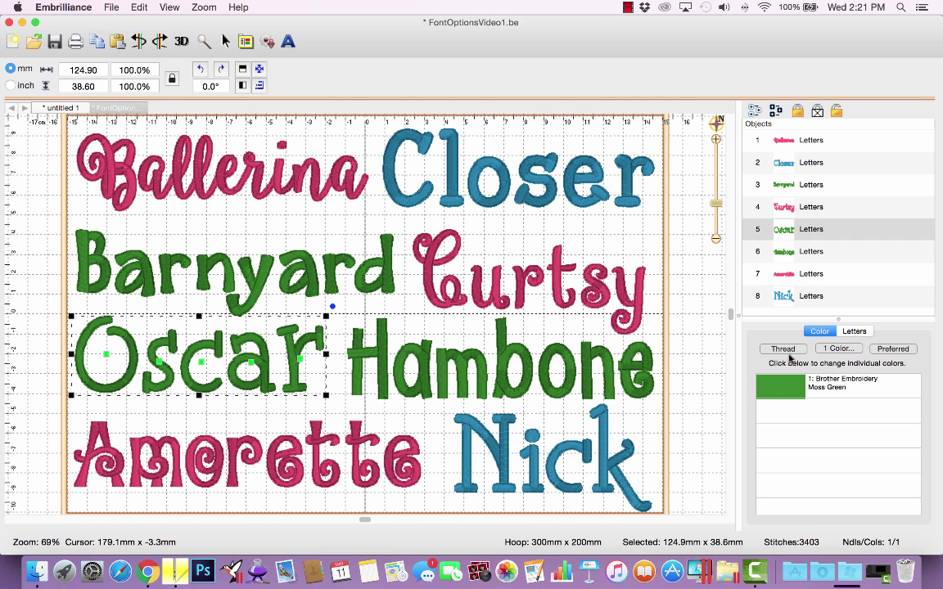
double_click(782, 386)
left_click(197, 334)
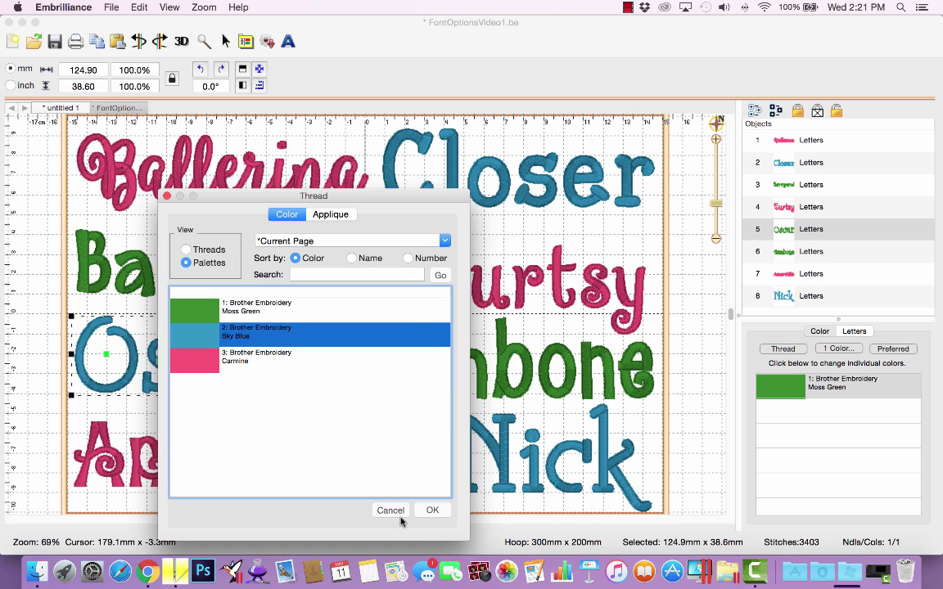
Confirm Sky Blue for Oscar and deselect it to view the chart's colours
left_click(431, 510)
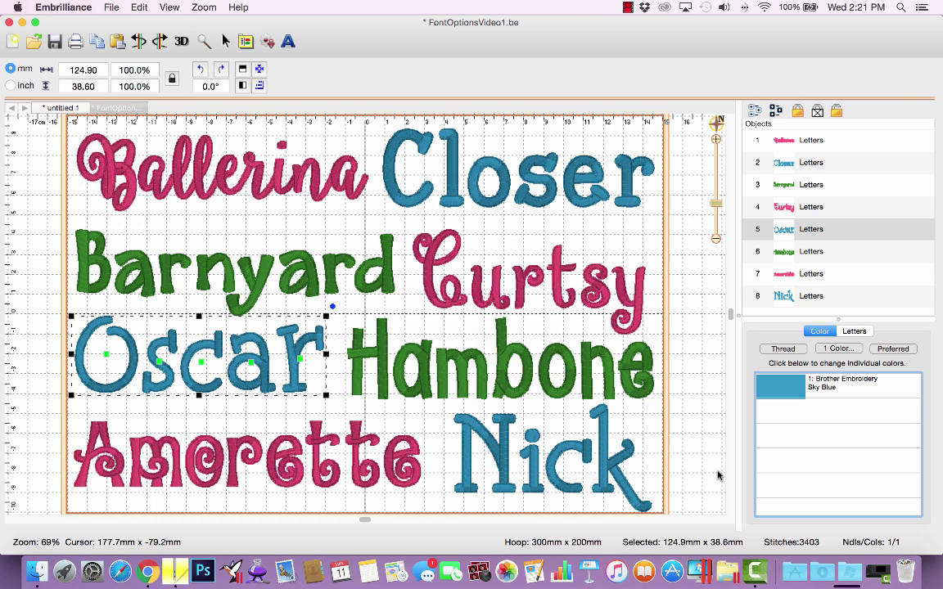
left_click(676, 442)
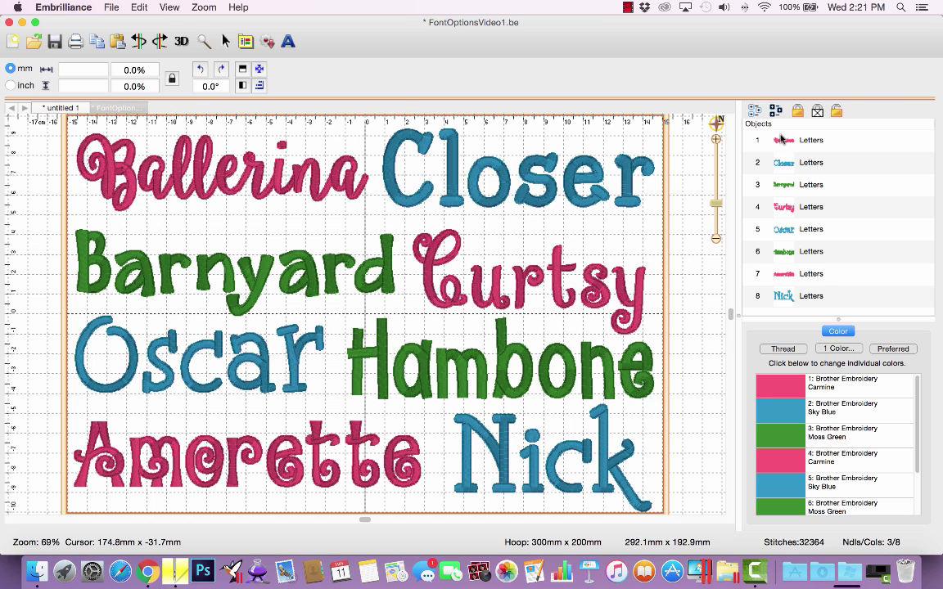
Move Curtsy and Amorette up to stitch second and third after Ballerina
left_click_drag(783, 207, 784, 149)
left_click(786, 275)
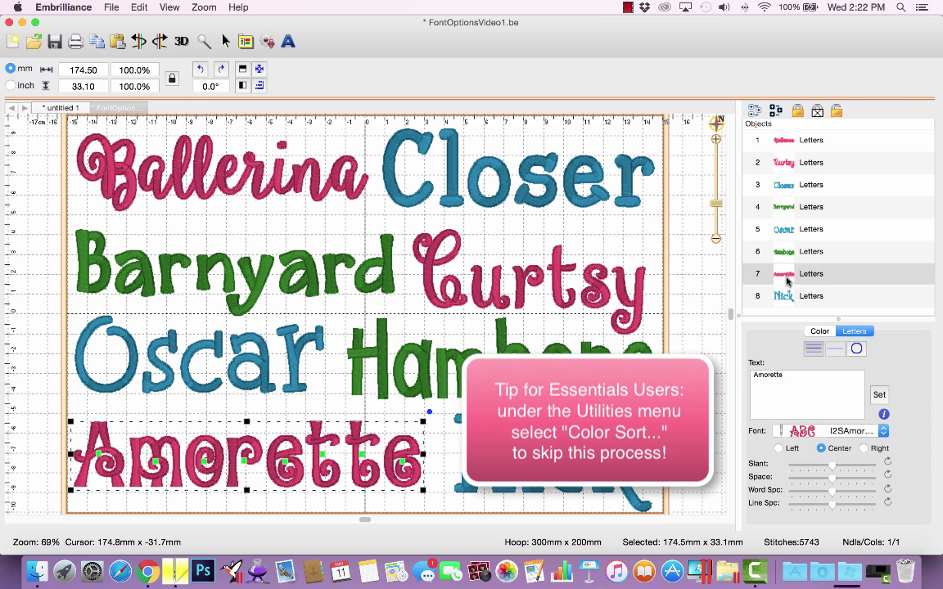
left_click_drag(785, 281, 790, 175)
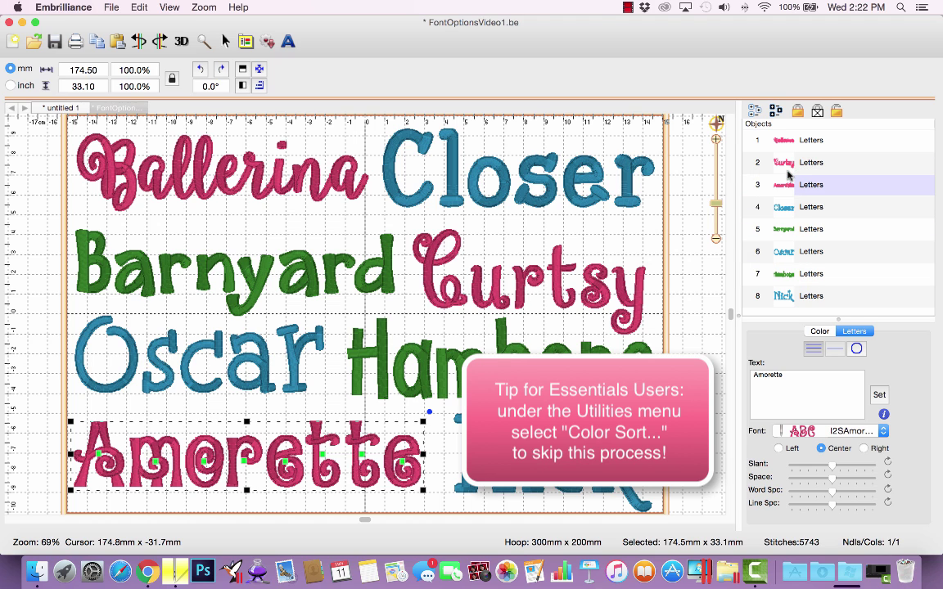
left_click(784, 140)
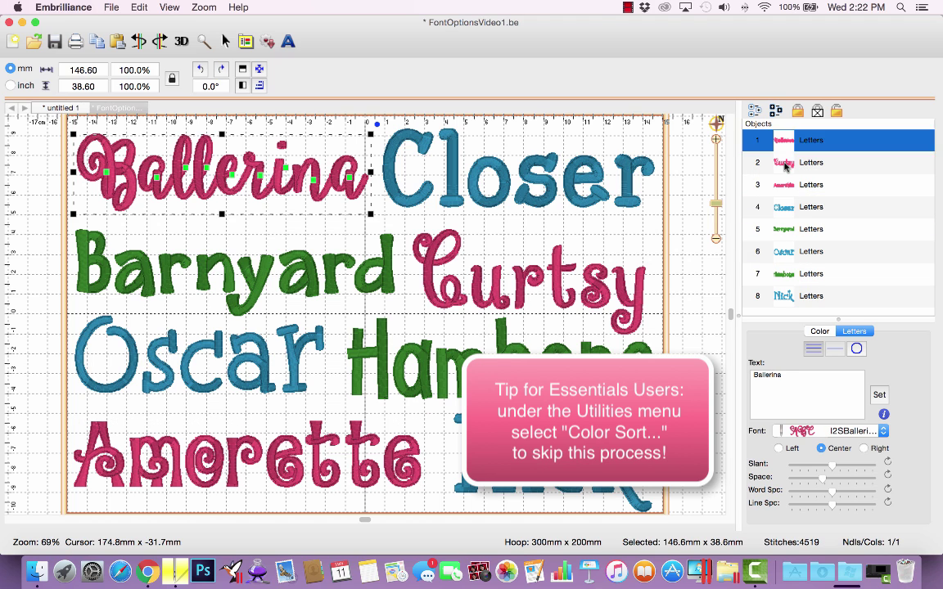
left_click(784, 165)
left_click(785, 186)
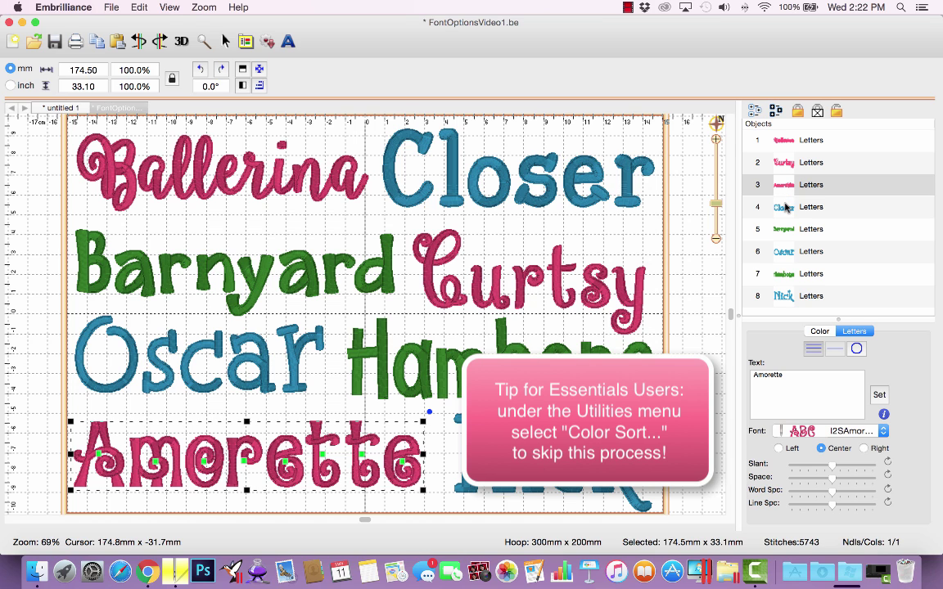
Move Nick up after Closer and Oscar, ahead of Barnyard and Hambone
left_click(782, 251)
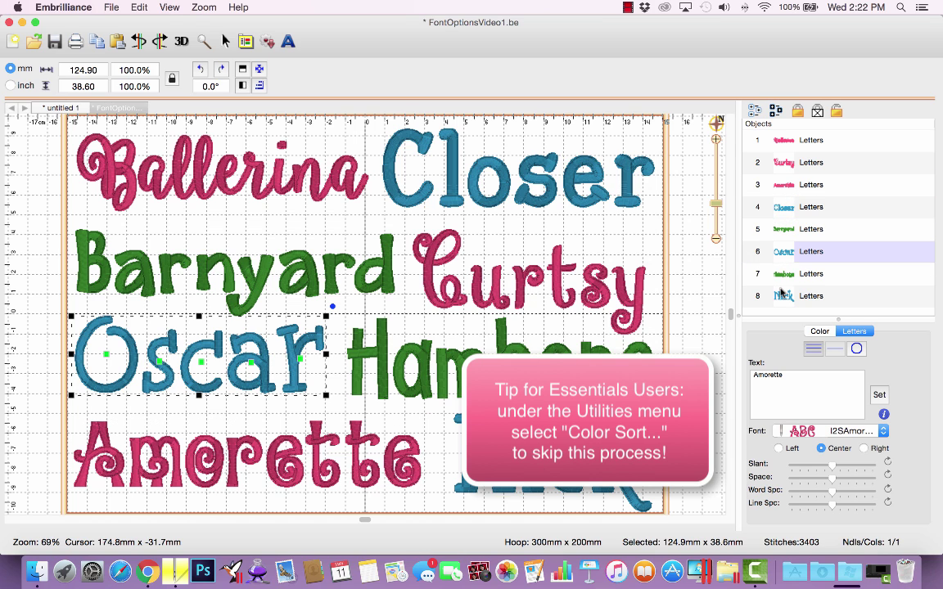
left_click(783, 253)
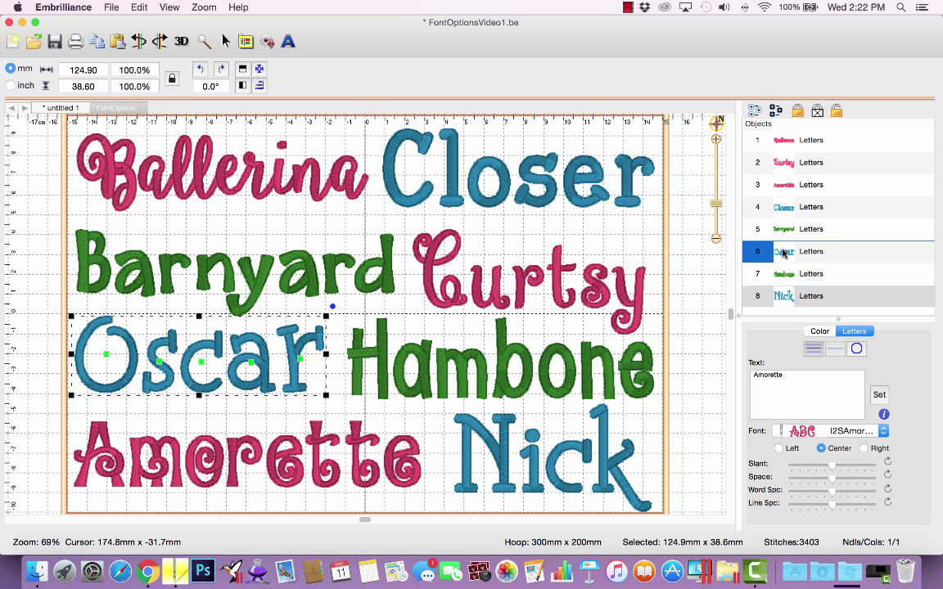
left_click(784, 295)
left_click_drag(783, 295, 785, 277)
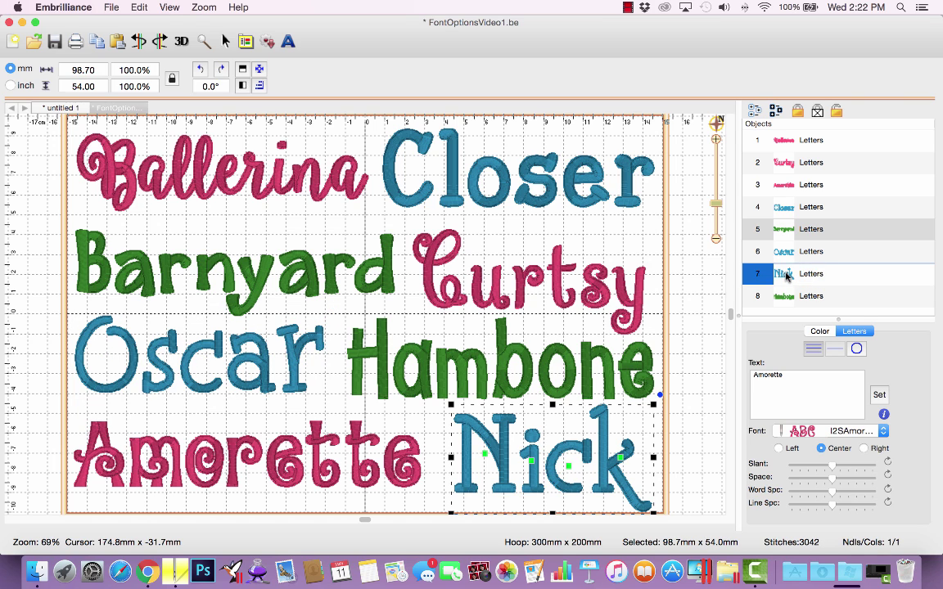
left_click(786, 276)
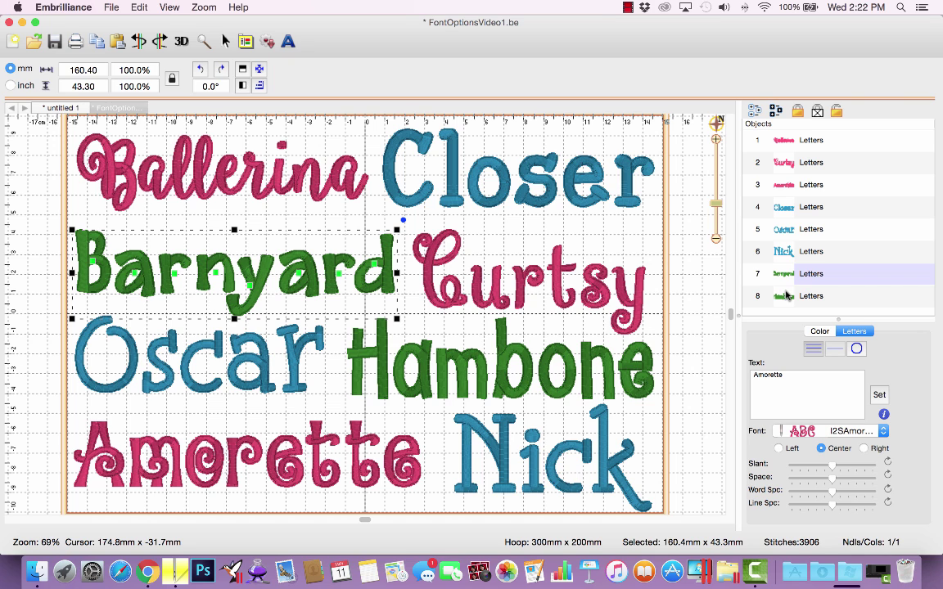
left_click(111, 7)
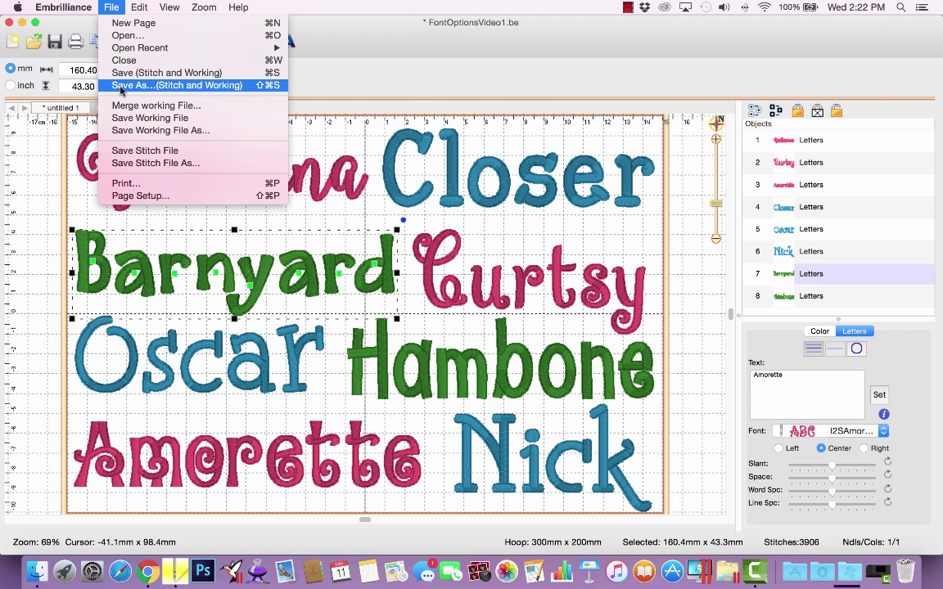
left_click(121, 85)
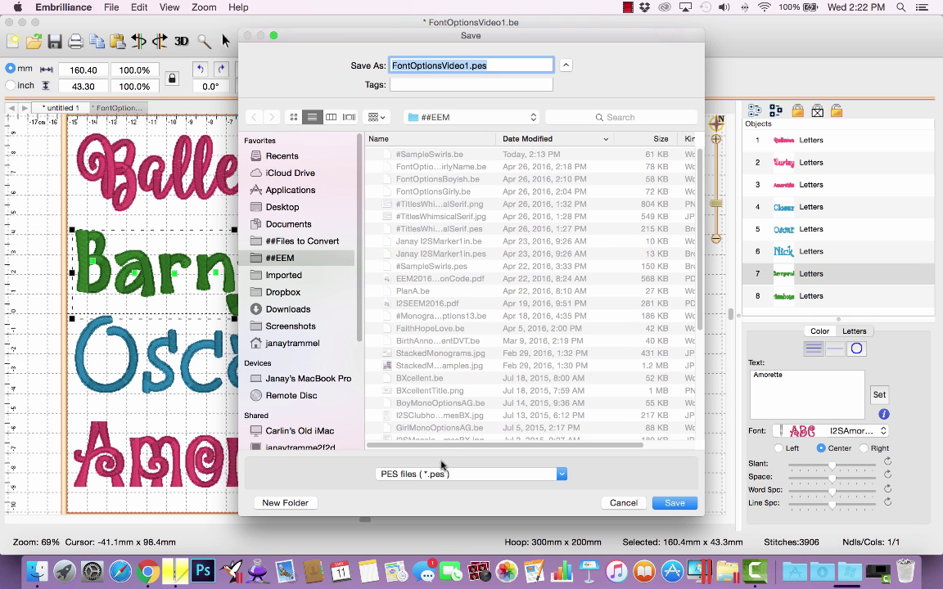
left_click(414, 479)
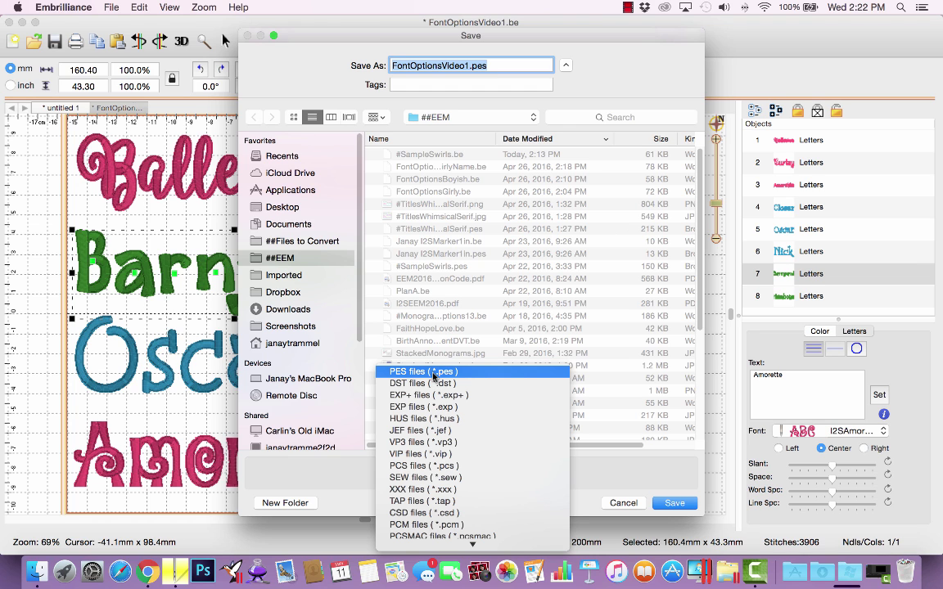
left_click(609, 504)
left_click(619, 504)
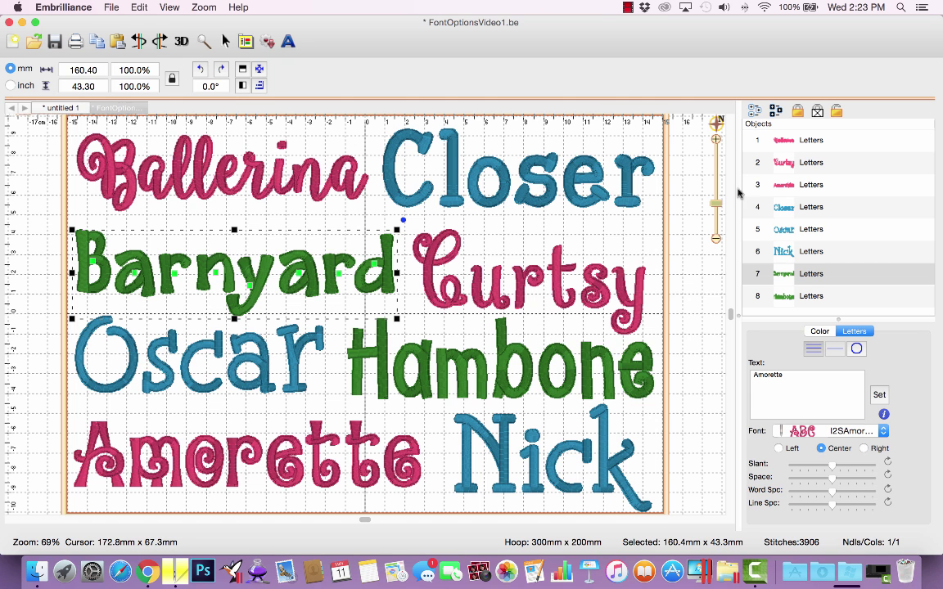
Set the hoop canvas background to White in the Grid Settings preferences
left_click_drag(718, 203, 719, 211)
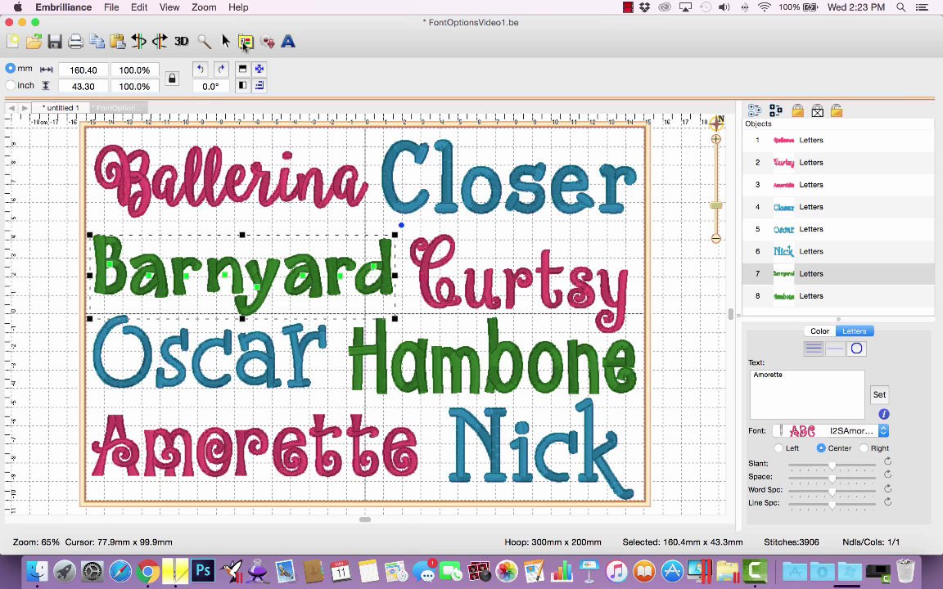
left_click(245, 42)
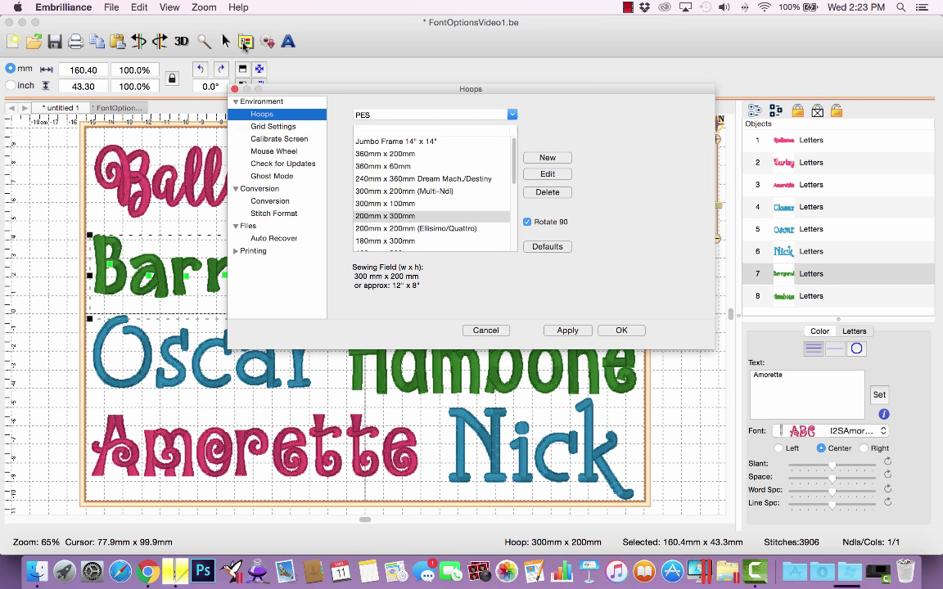
left_click(273, 127)
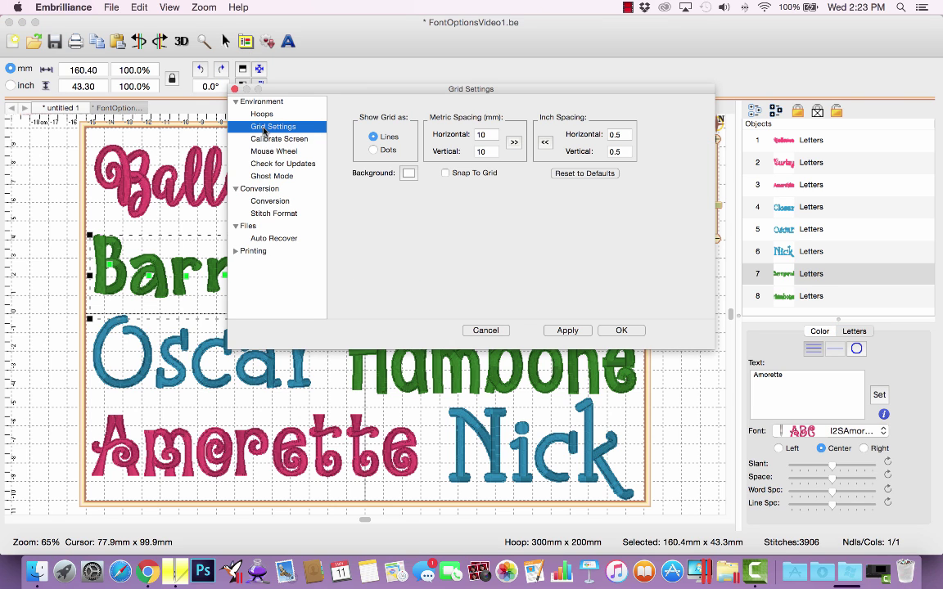
left_click(409, 172)
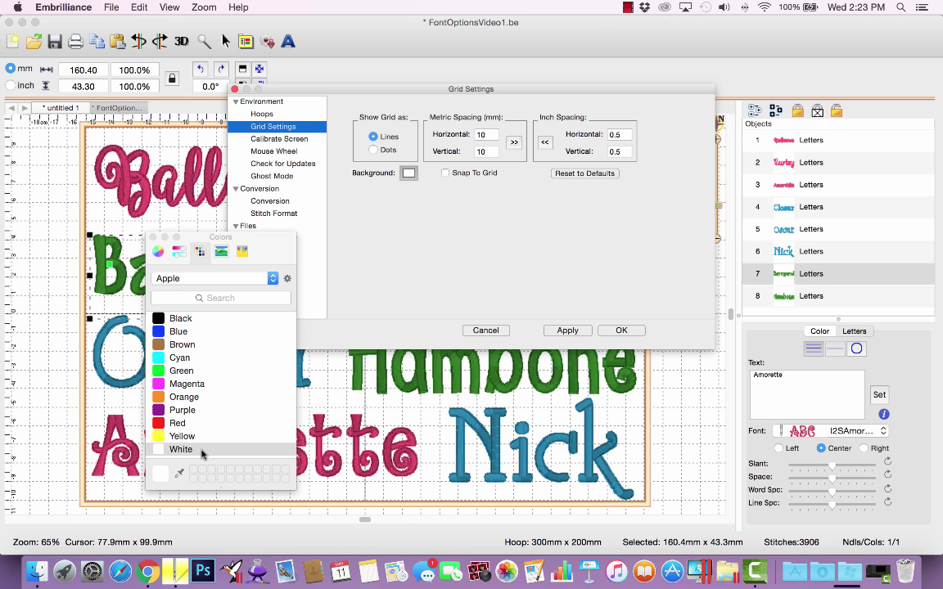
left_click(620, 330)
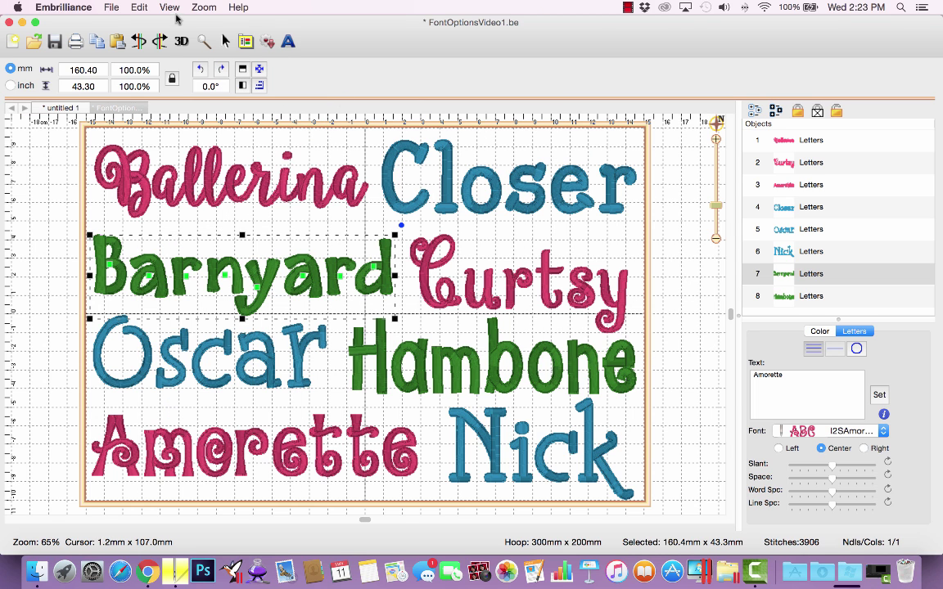
Turn off Draw Grid and Draw Hoop in the View menu, then clear the selection
left_click(165, 8)
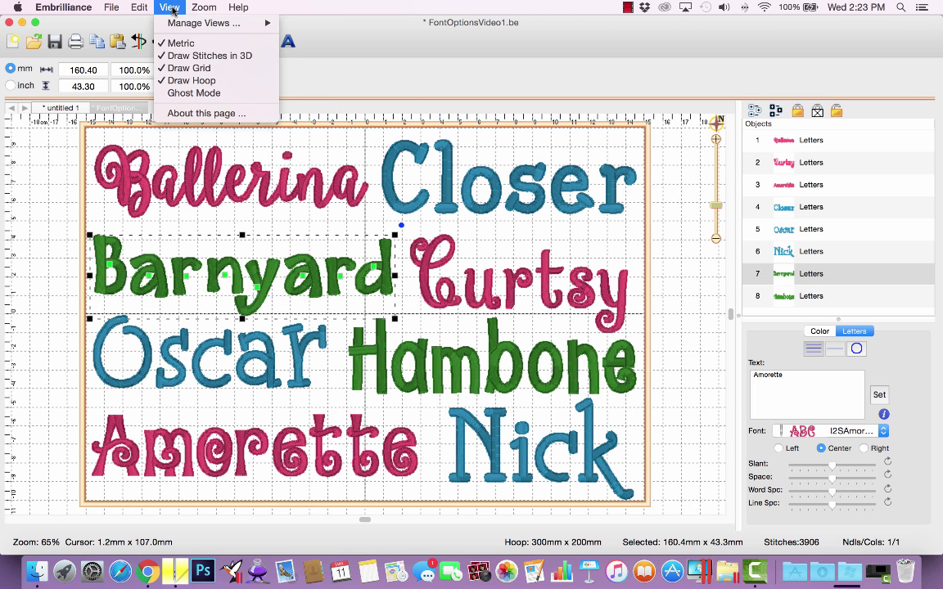
left_click(189, 70)
left_click(163, 8)
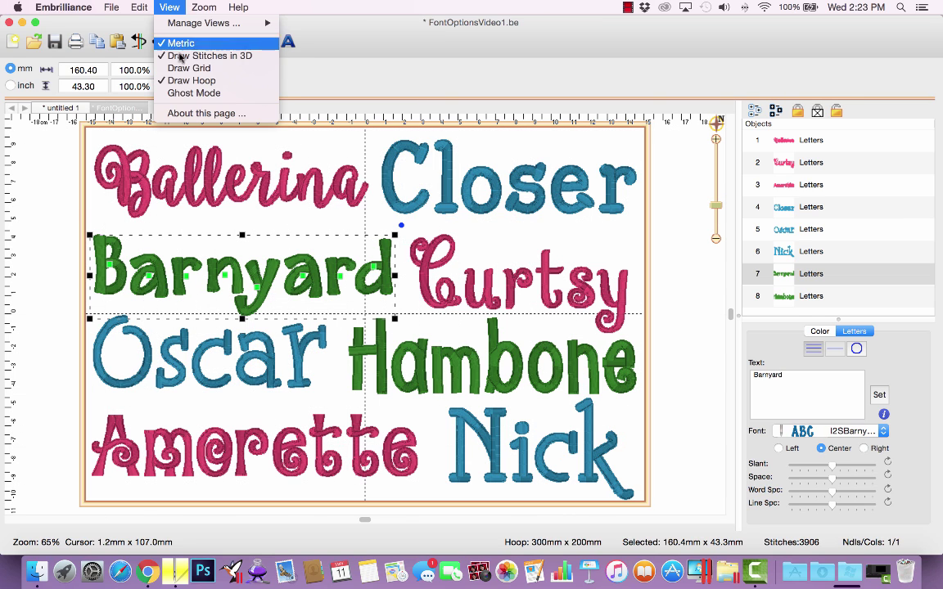
left_click(182, 81)
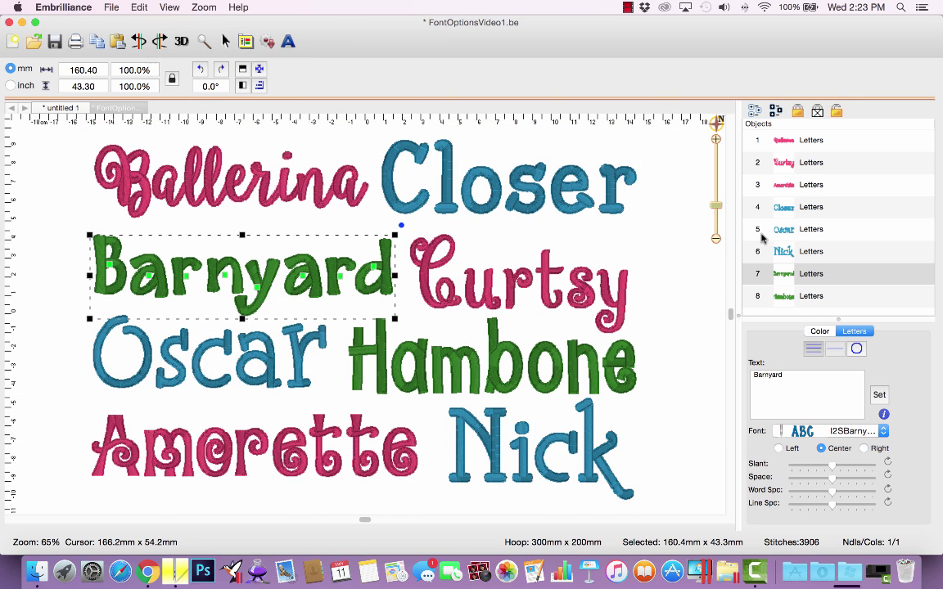
left_click(678, 245)
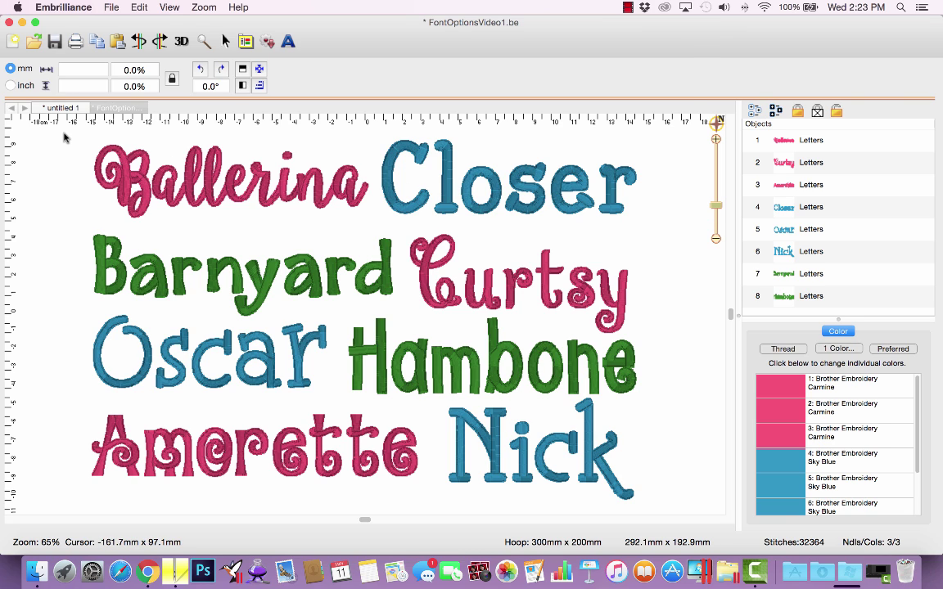
key("super+shift+4")
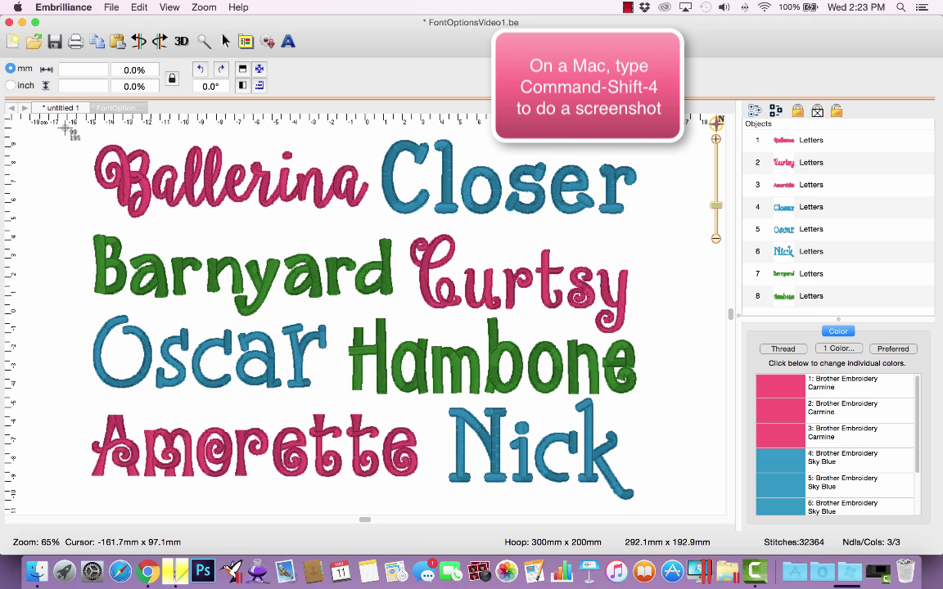
left_click_drag(65, 127, 656, 512)
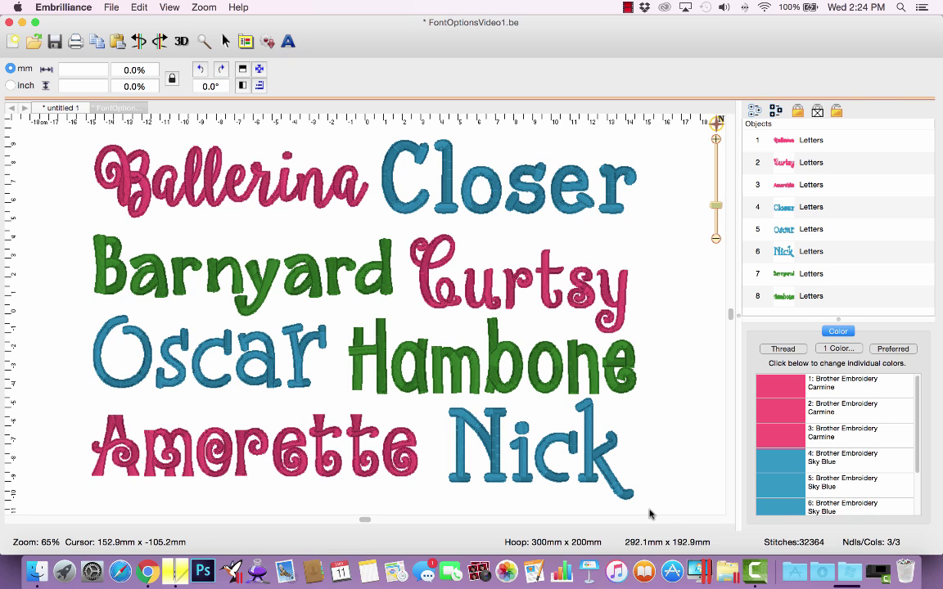
Recolour the whole design to Brother Embroidery 100 Black from the Threads list
left_click(848, 350)
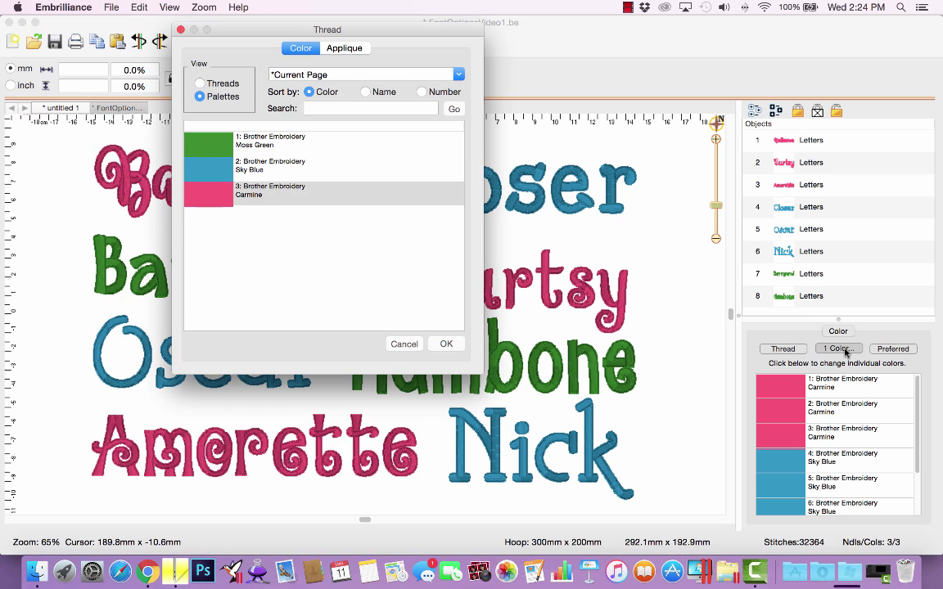
left_click(201, 85)
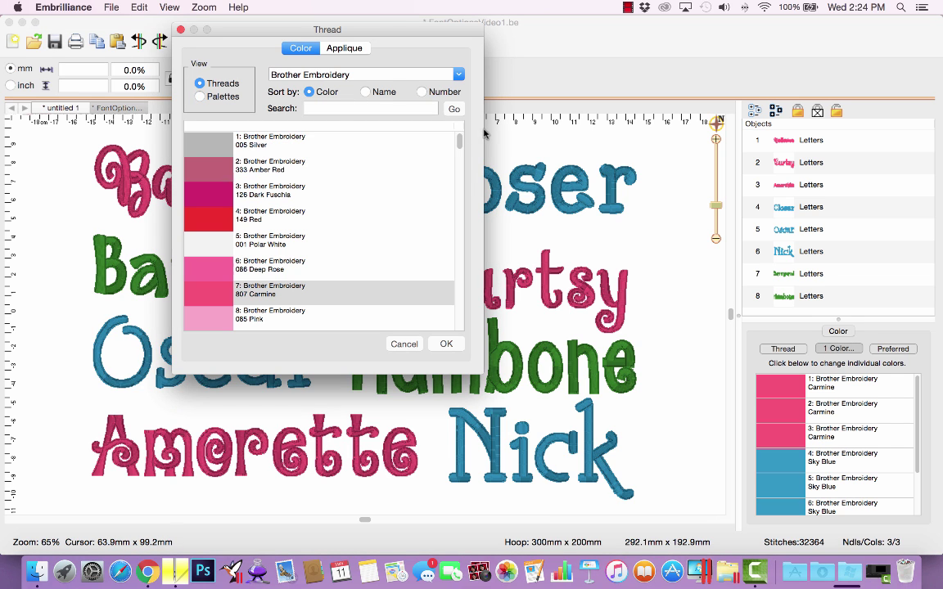
left_click_drag(458, 143, 458, 167)
left_click(194, 173)
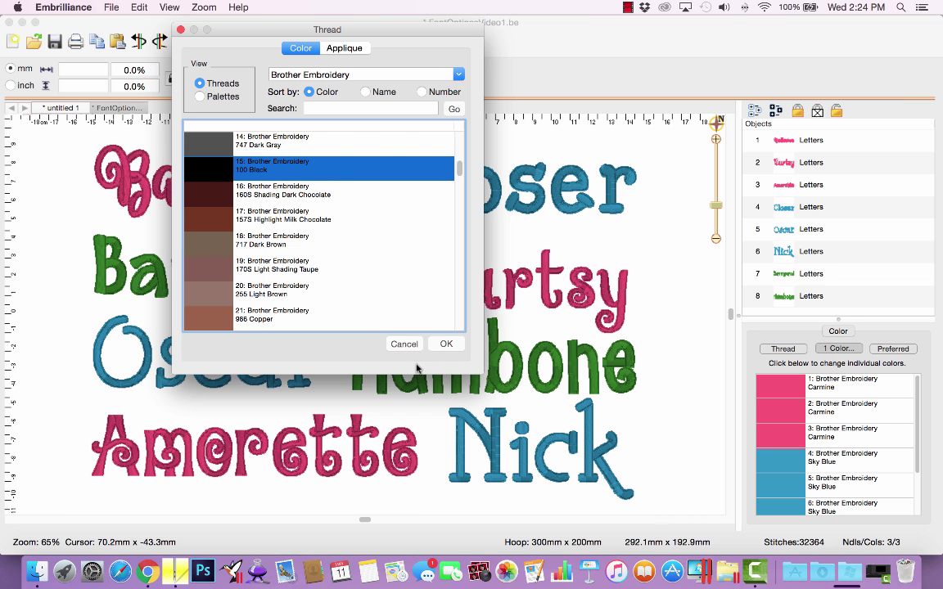
left_click(446, 343)
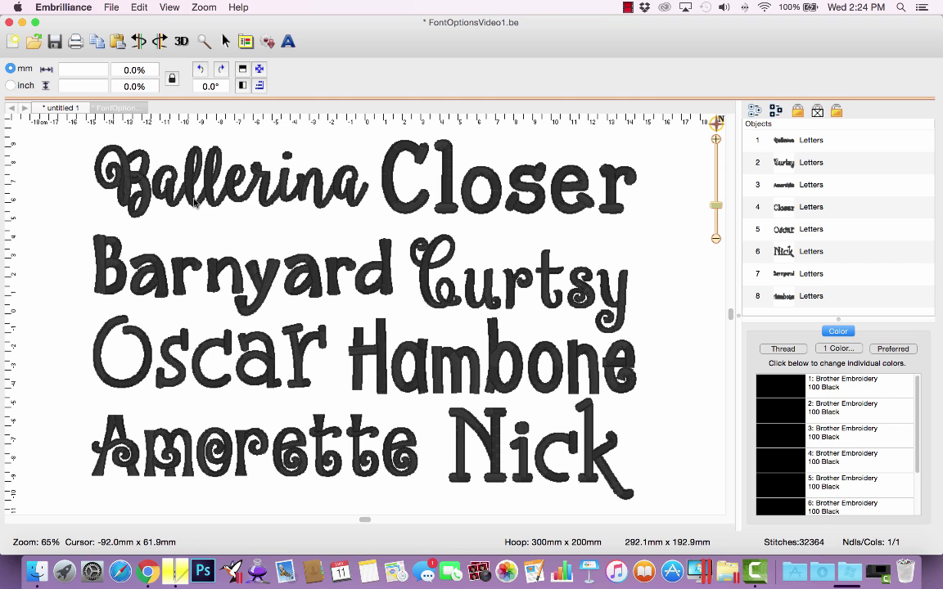
Shift Ballerina, Barnyard, Oscar and Amorette to the left to form the left column
left_click_drag(176, 183, 146, 183)
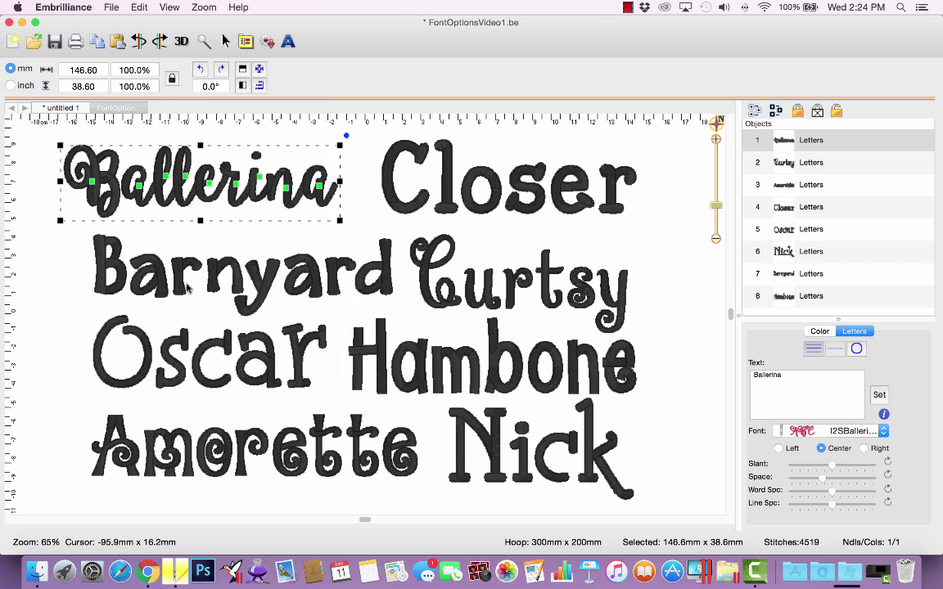
left_click_drag(180, 297, 150, 298)
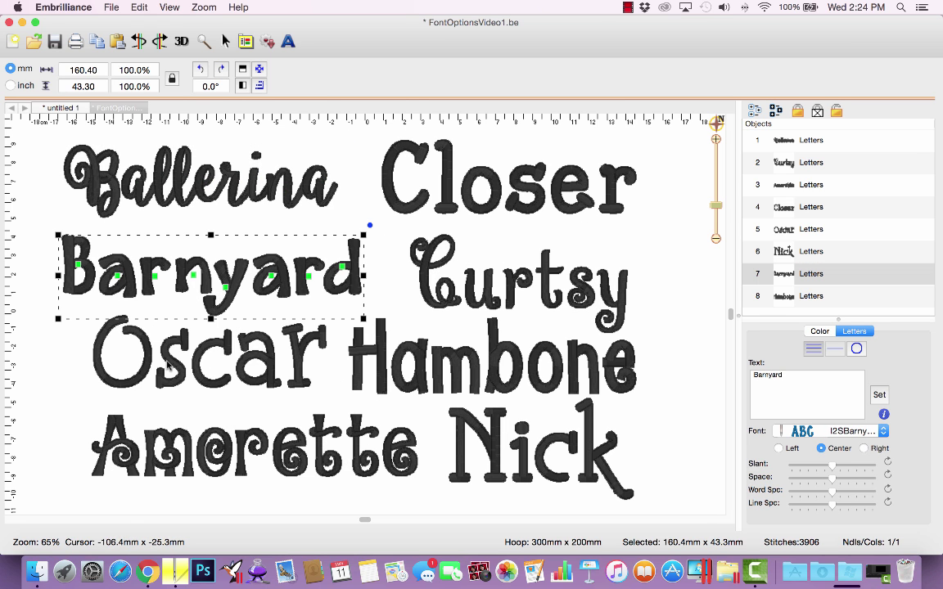
left_click_drag(152, 343, 136, 343)
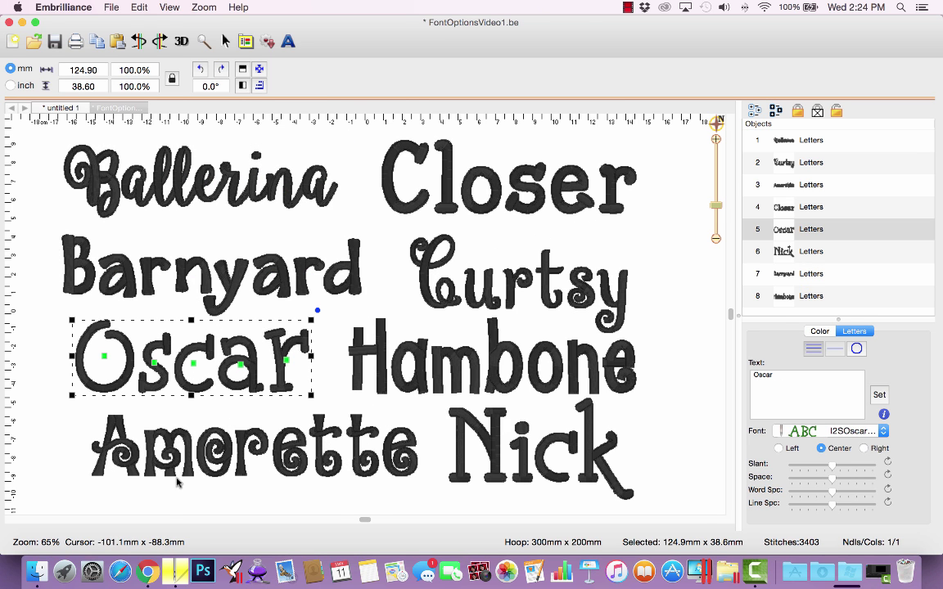
left_click_drag(174, 479, 139, 479)
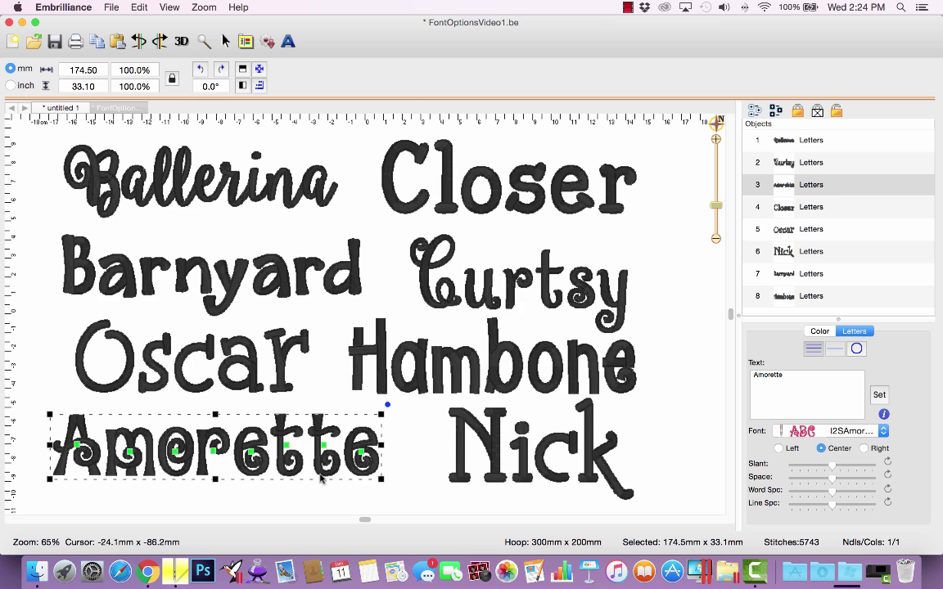
Move Hambone, Curtsy and Closer to the right, then box-select the left-column words
left_click_drag(512, 383, 553, 391)
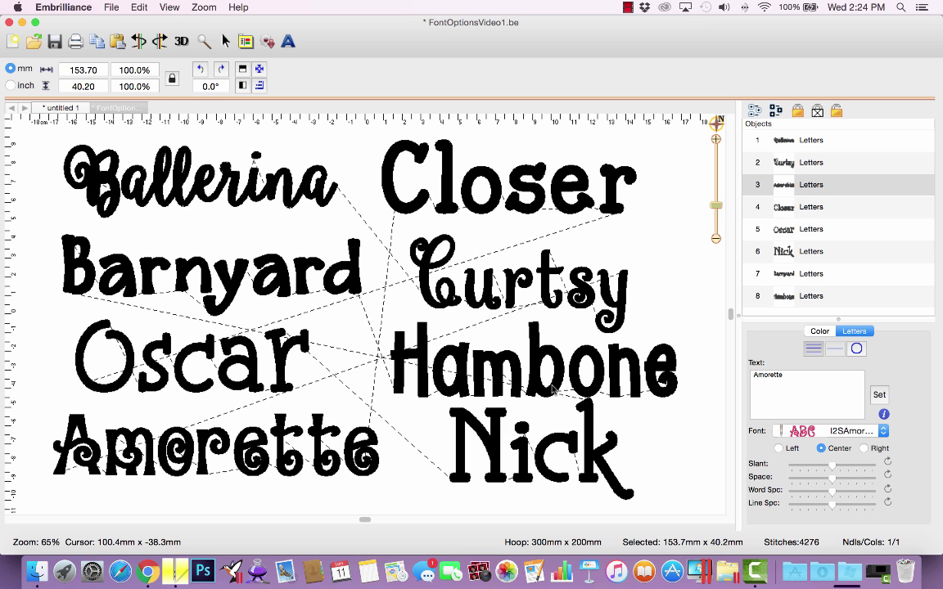
left_click_drag(517, 275, 528, 270)
left_click_drag(530, 216, 556, 219)
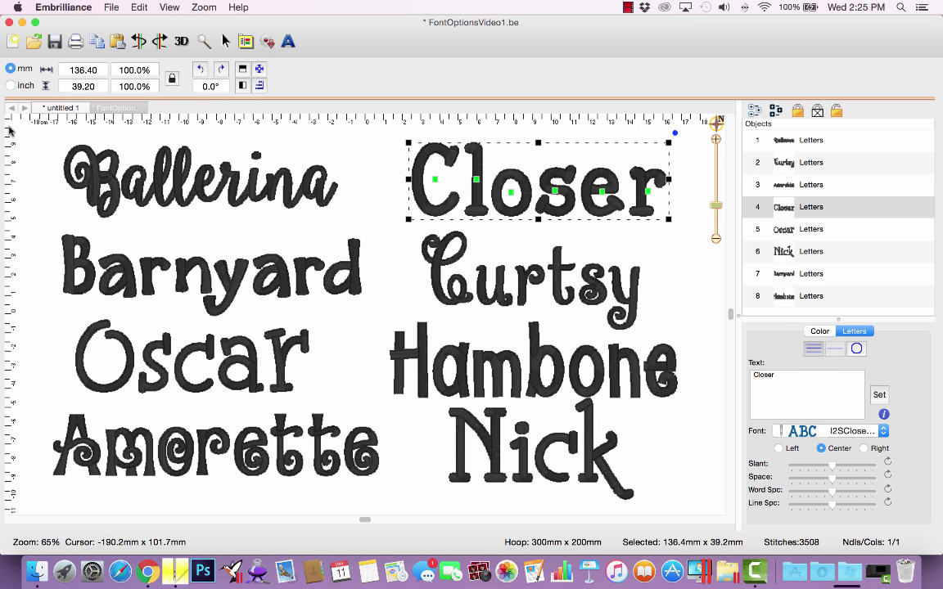
left_click_drag(31, 127, 262, 207)
left_click_drag(297, 251, 381, 508)
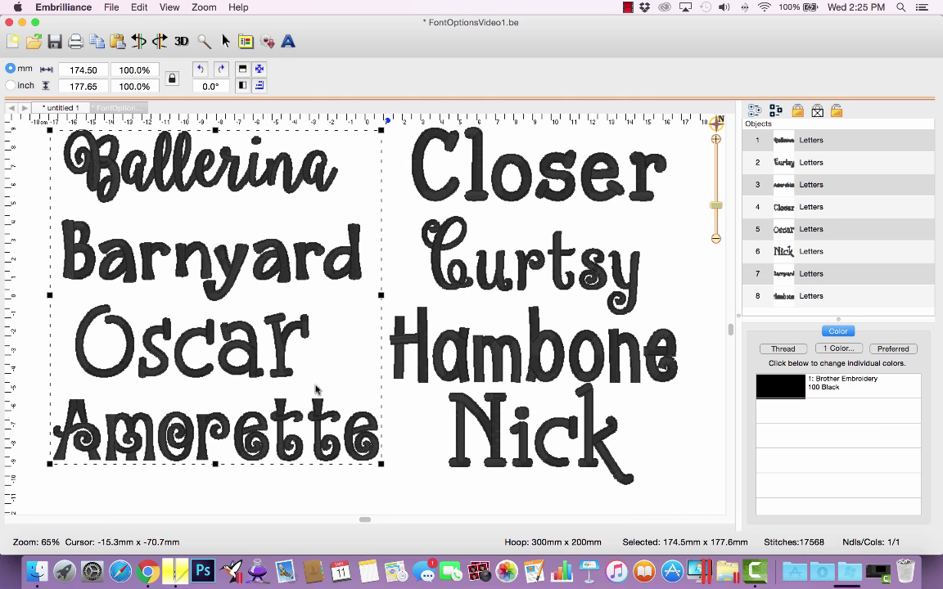
Centre-align Ballerina, Barnyard, Oscar and Amorette using Align/Distribute
left_click(258, 87)
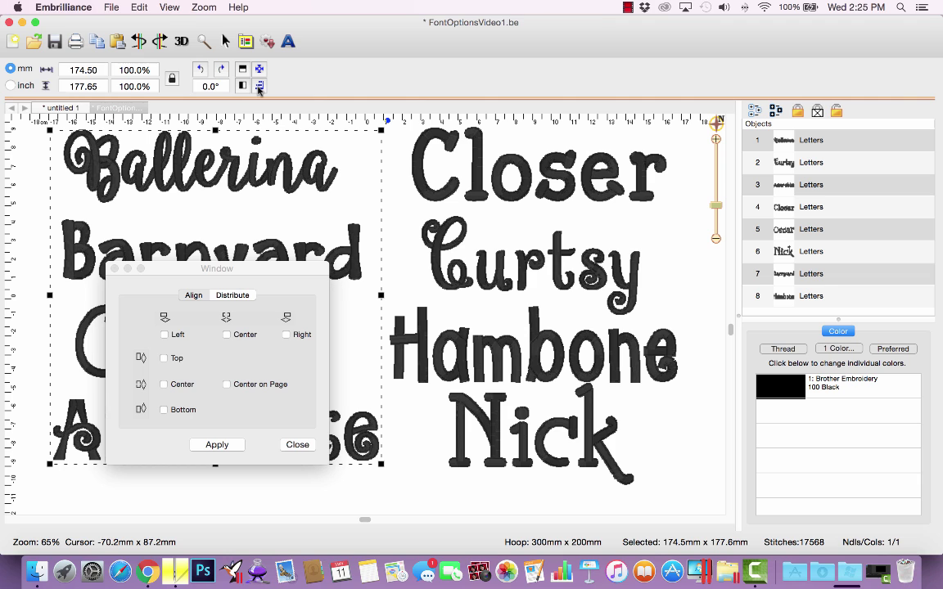
left_click(193, 295)
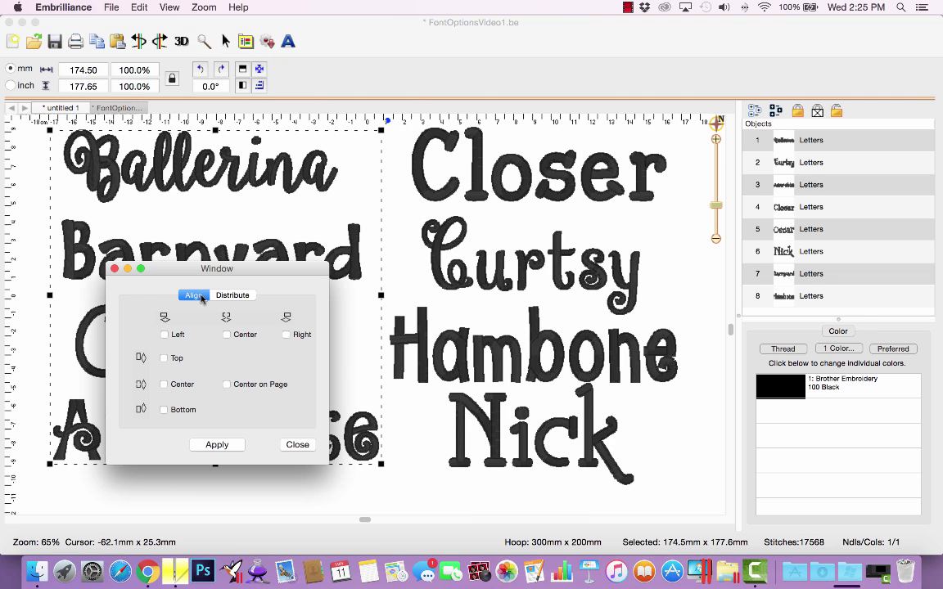
left_click(228, 335)
left_click(226, 443)
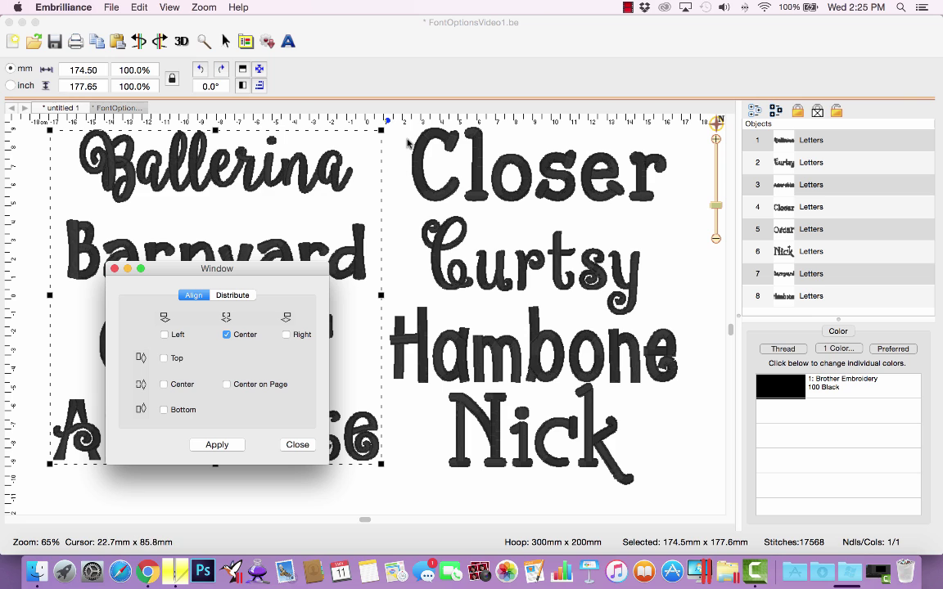
left_click(368, 123)
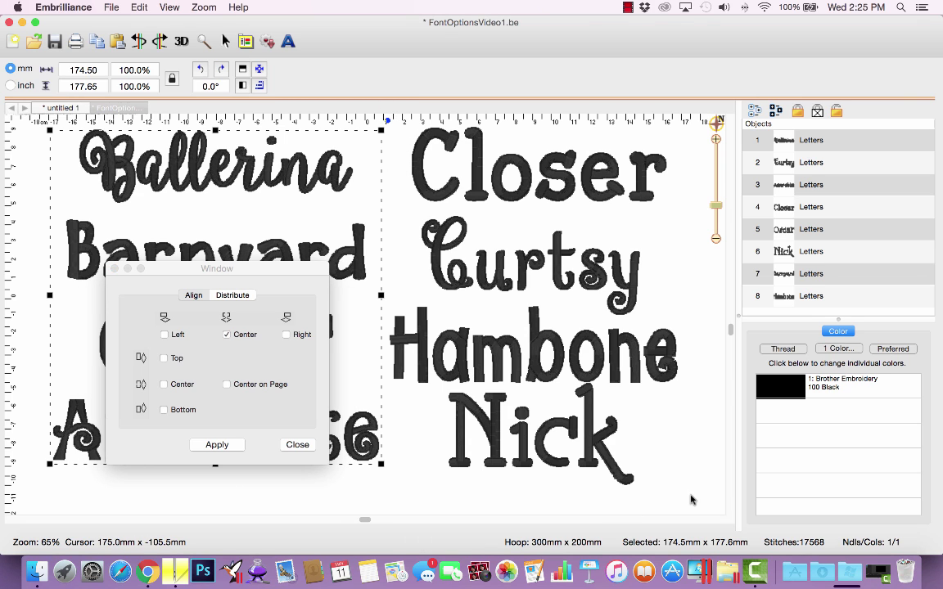
Select the right-column words, clear the Center option, close the align window and deselect
left_click_drag(712, 499, 381, 120)
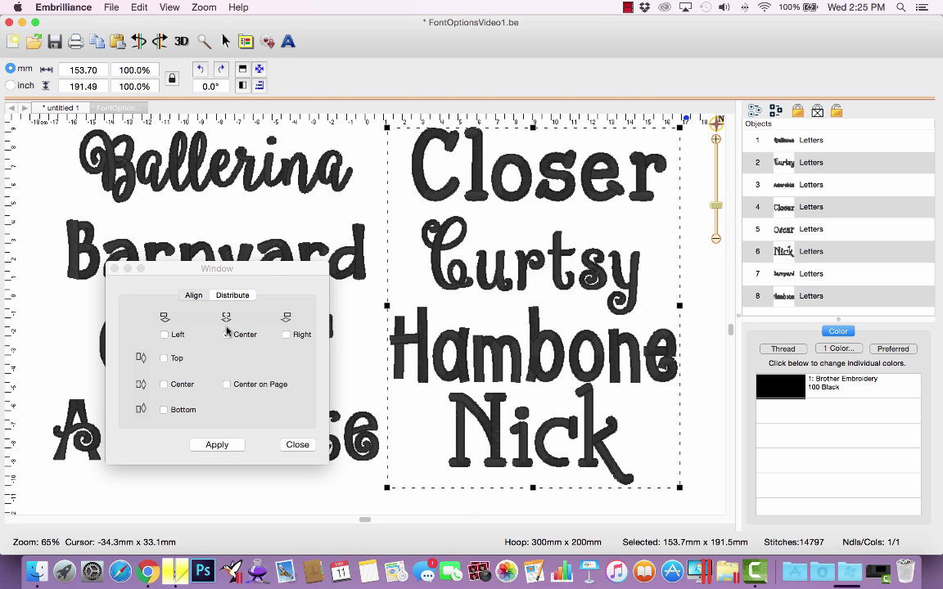
left_click(226, 338)
left_click(219, 445)
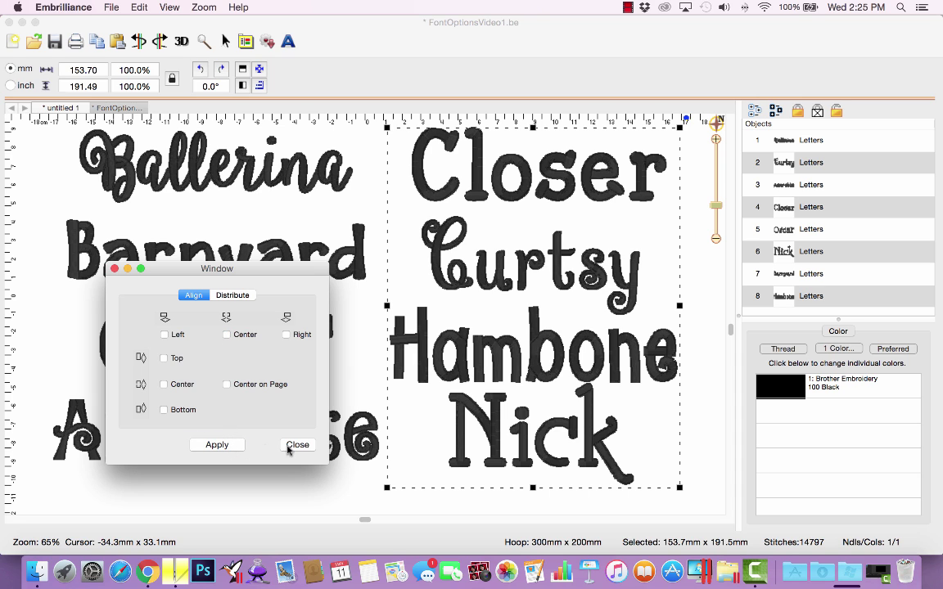
left_click(294, 446)
left_click(327, 502)
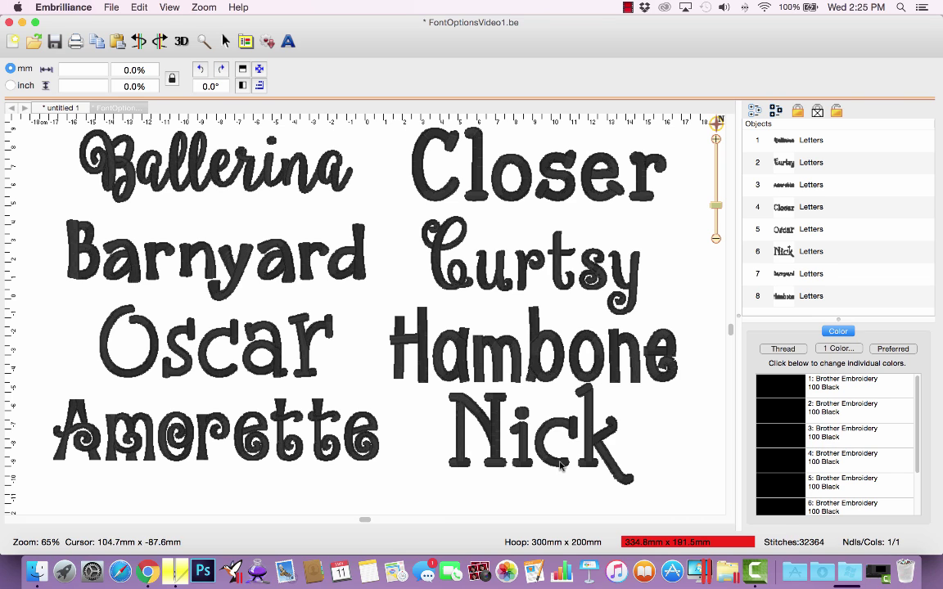
Replace the Nick sample's text with Sticks in the Letters panel
left_click(521, 462)
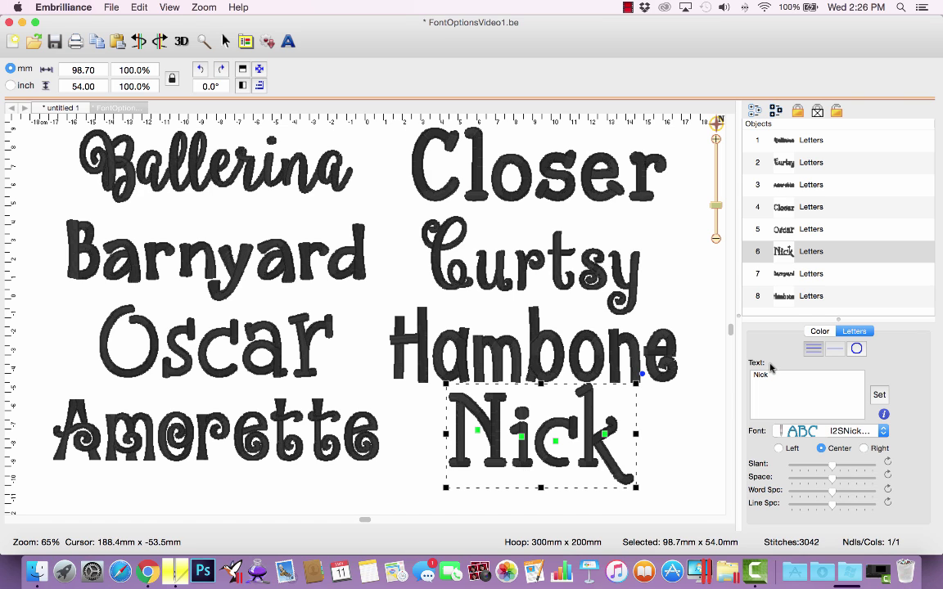
left_click_drag(774, 375, 746, 374)
type("Sticks")
left_click(878, 395)
left_click(881, 432)
Set the Sticks lettering in the I2SSticks font
scroll(863, 436, "up", 10)
scroll(863, 436, "down", 15)
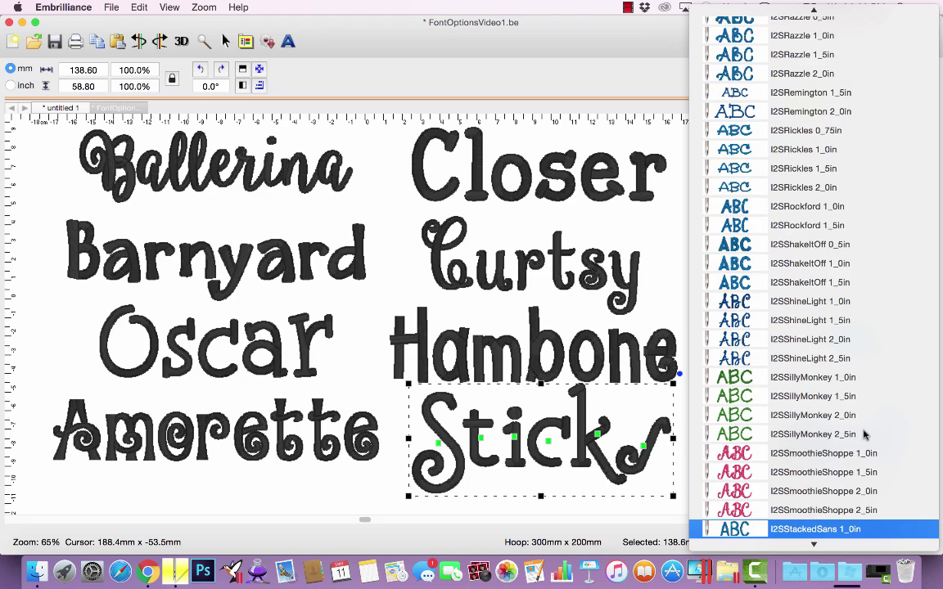
scroll(863, 436, "down", 20)
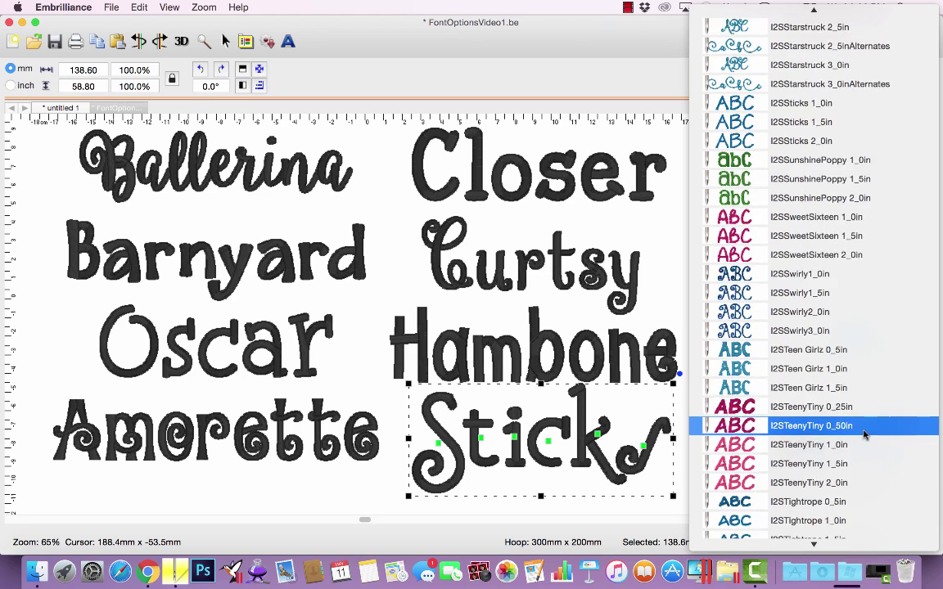
scroll(865, 436, "down", 5)
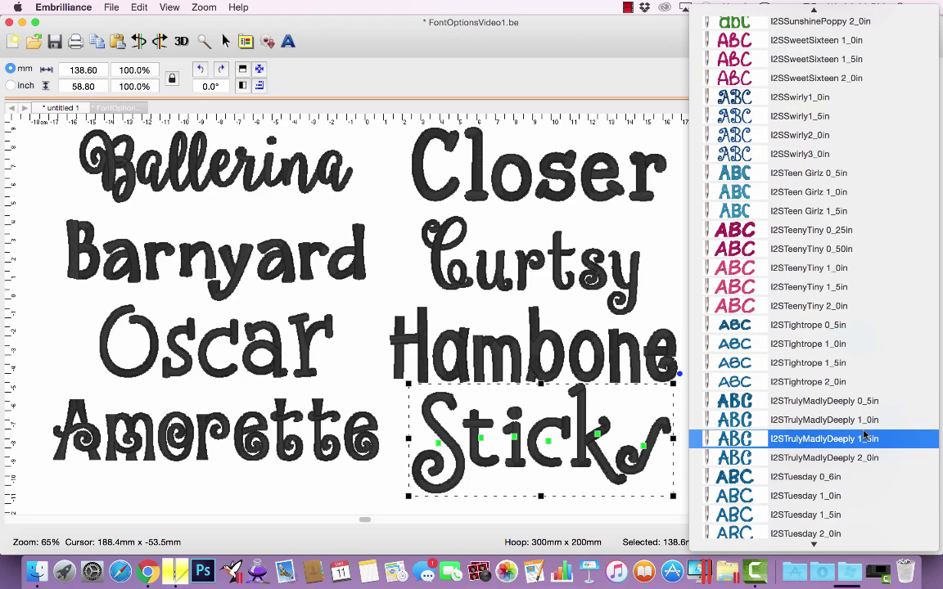
scroll(863, 436, "up", 10)
left_click(821, 351)
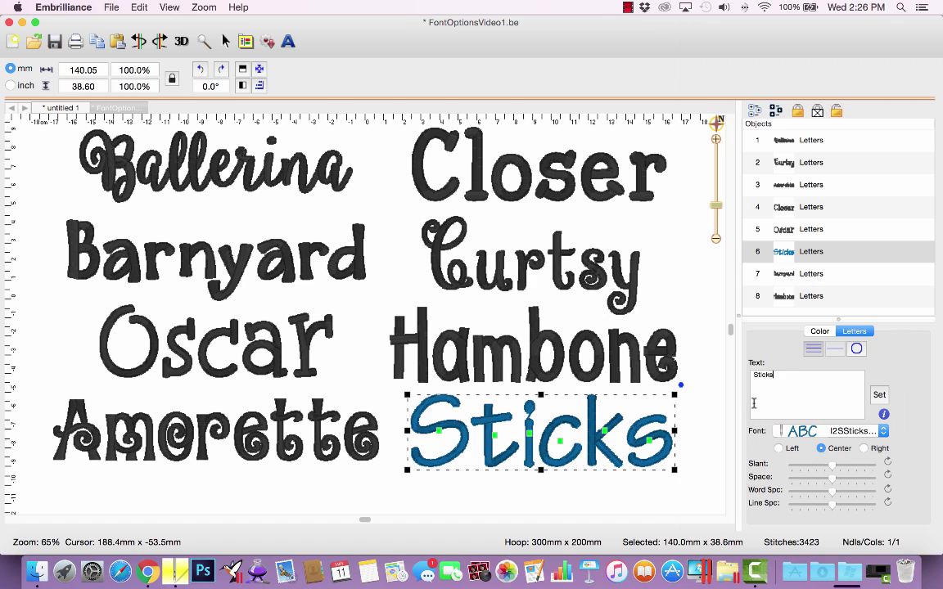
Give the Sticks lettering 100 Black thread from the page colours, then deselect it
left_click(819, 331)
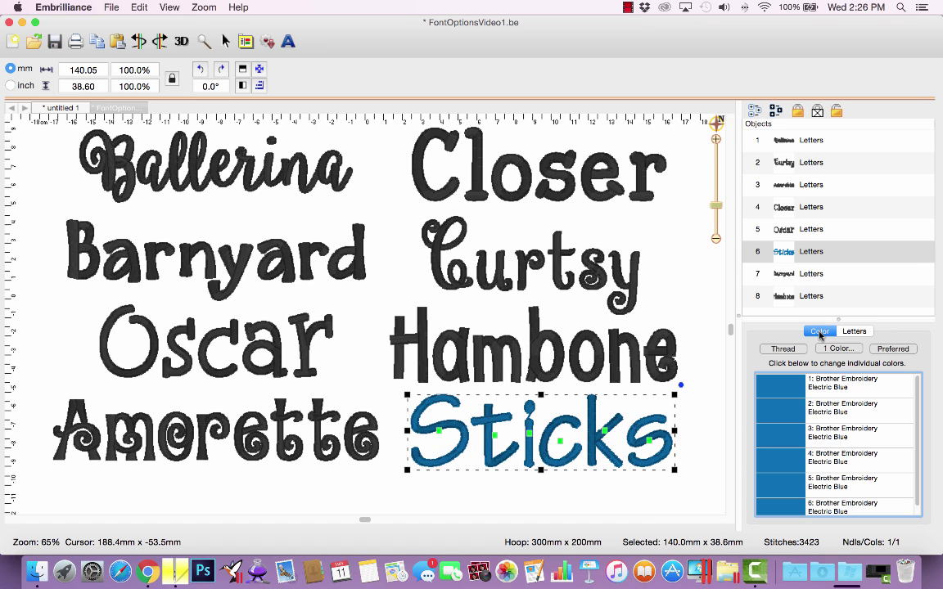
left_click(775, 391)
left_click(212, 111)
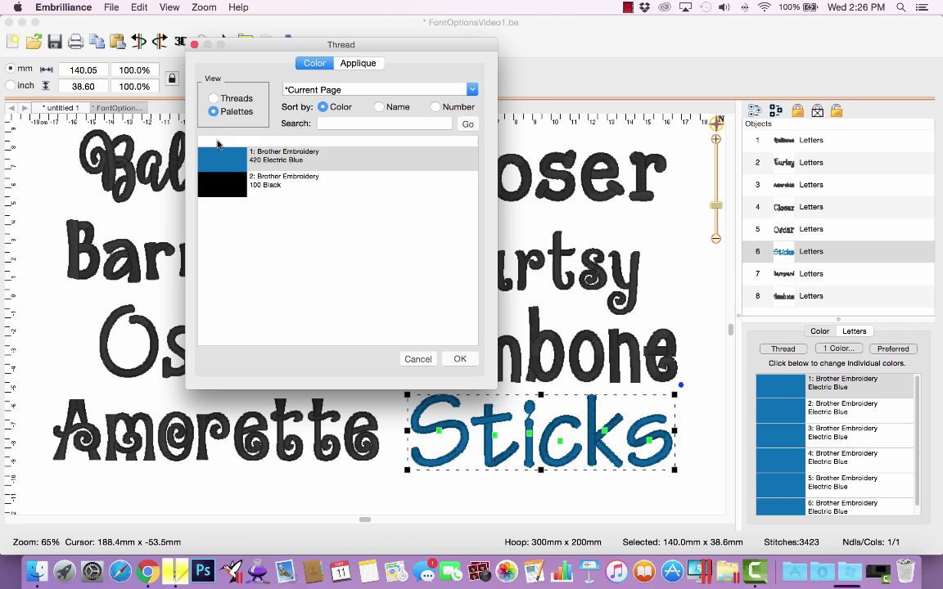
left_click(221, 184)
left_click(459, 359)
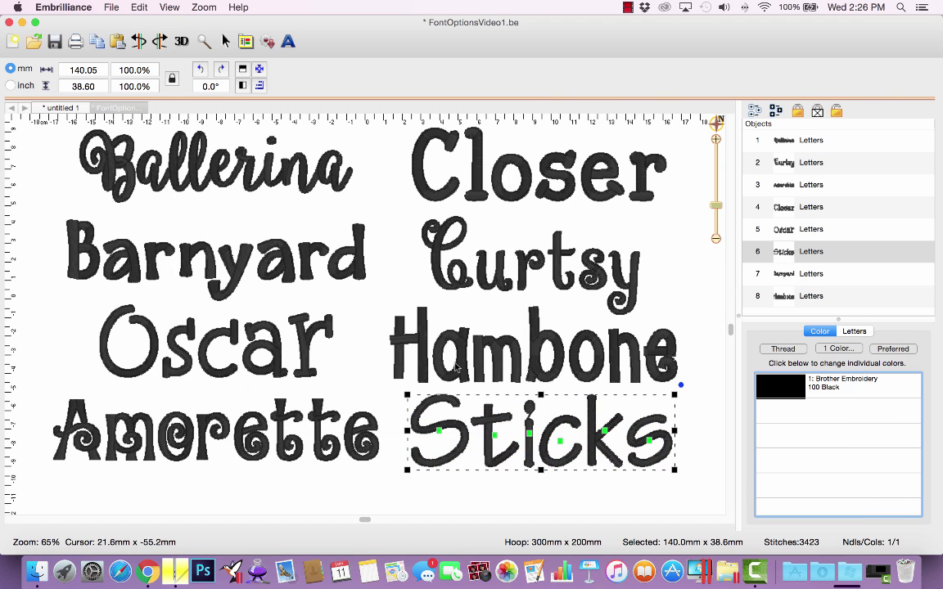
left_click(681, 500)
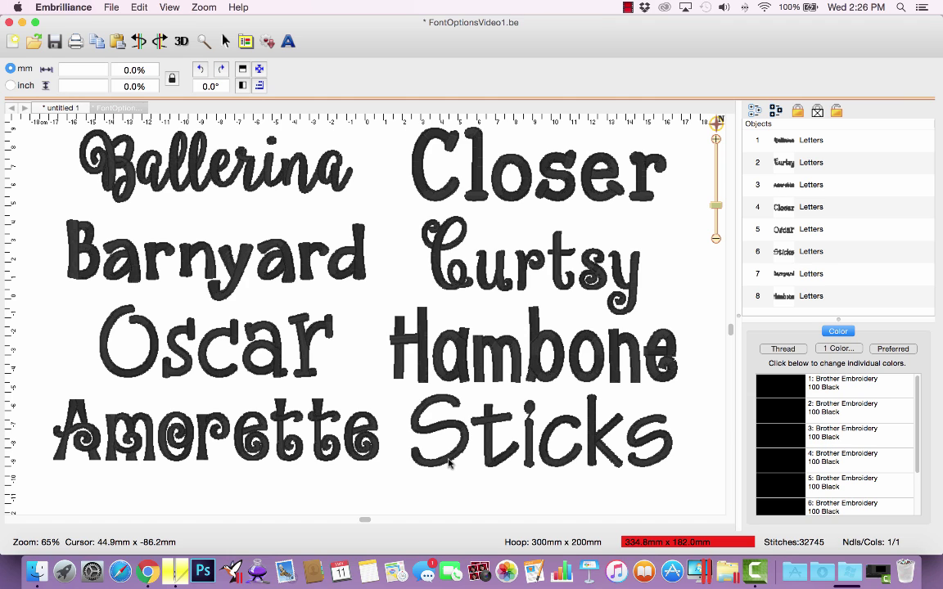
Open #SampleSwirls.be from the recent files list
left_click(110, 8)
mouse_move(150, 50)
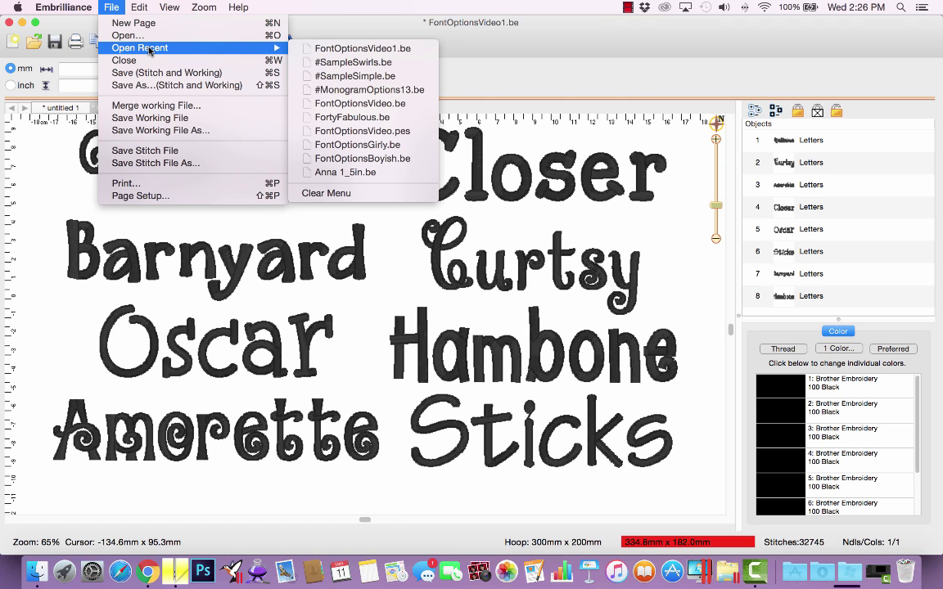
left_click(332, 63)
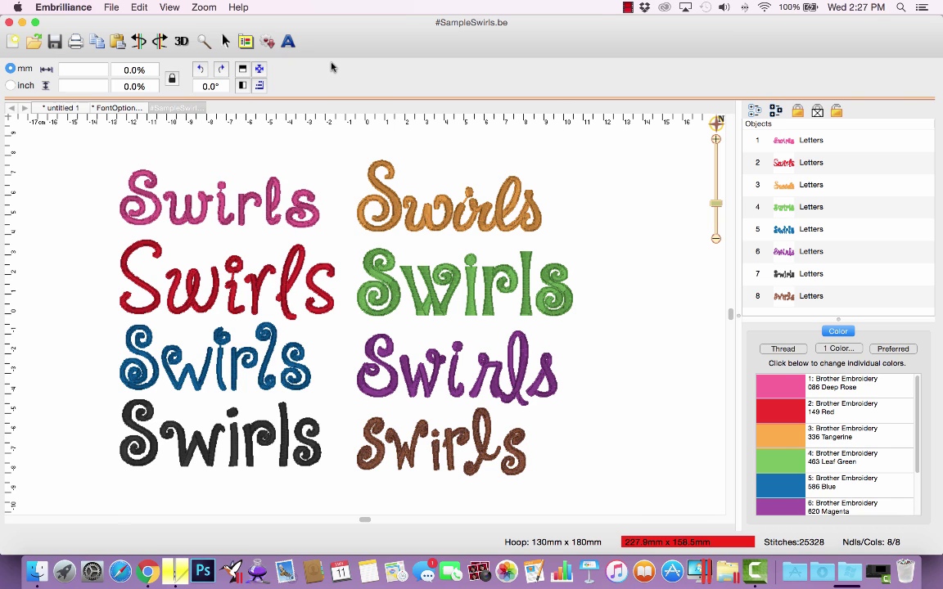
Change the pink Swirls lettering to the new first name and copy that name
left_click(268, 199)
left_click_drag(784, 390, 745, 374)
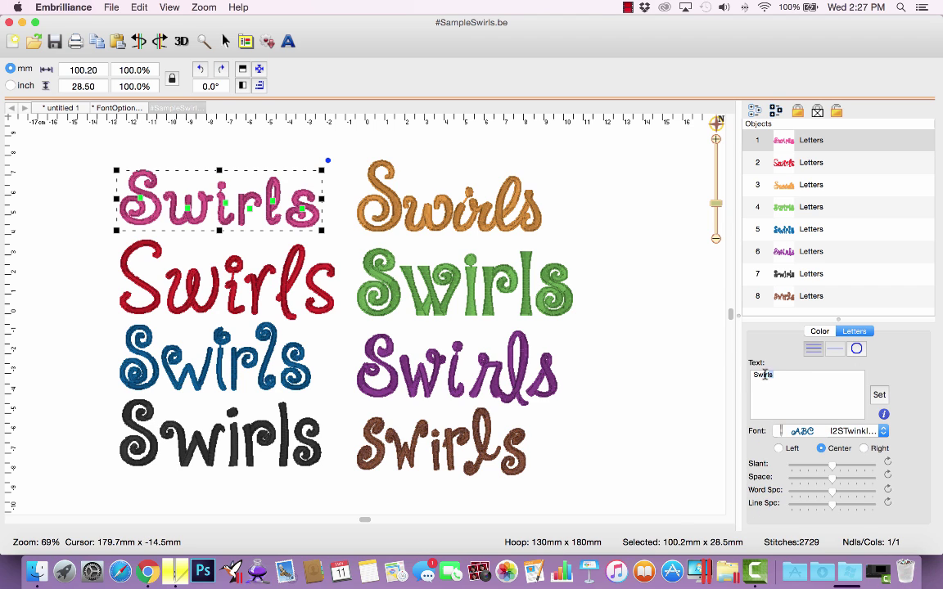
type("Janey")
left_click(879, 395)
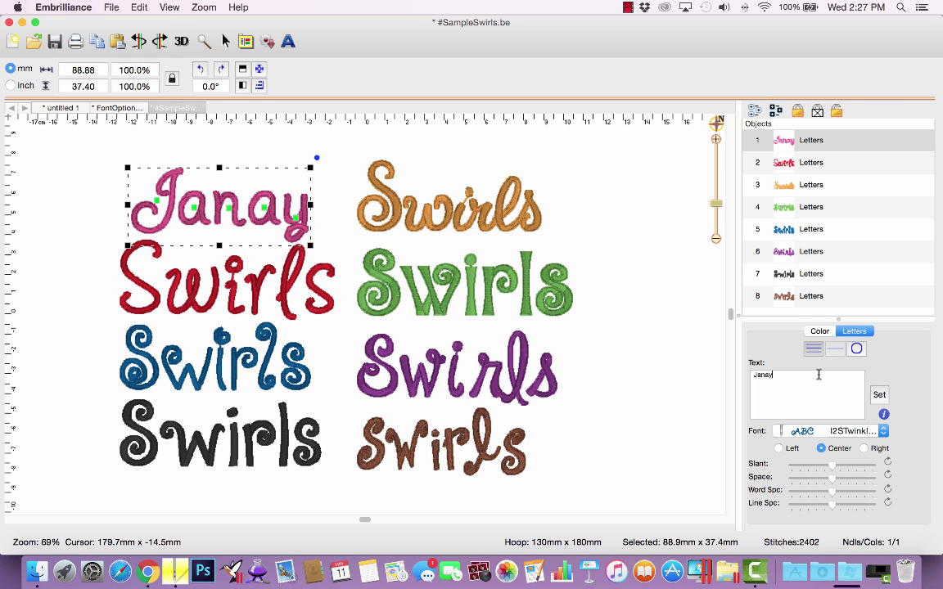
right_click(753, 376)
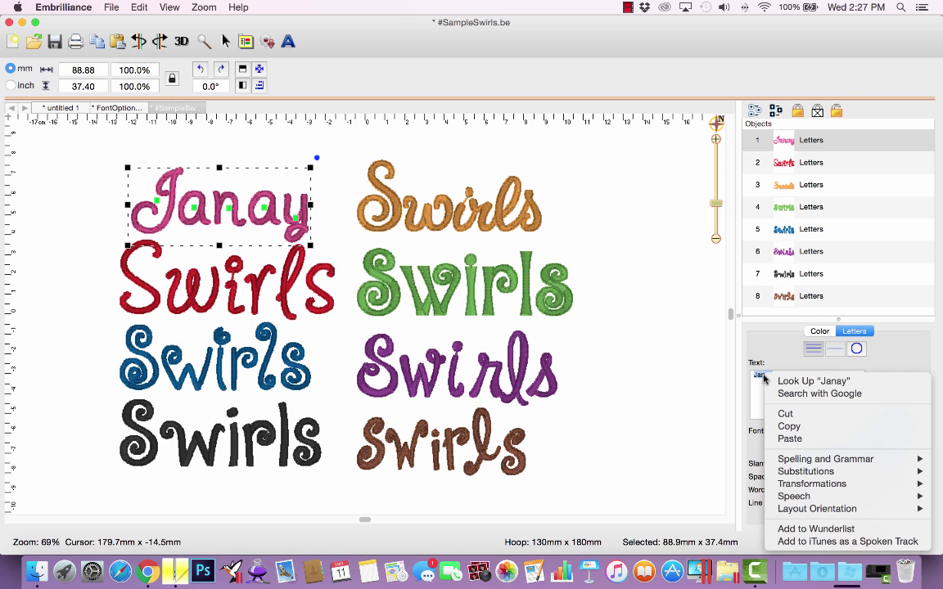
left_click(788, 426)
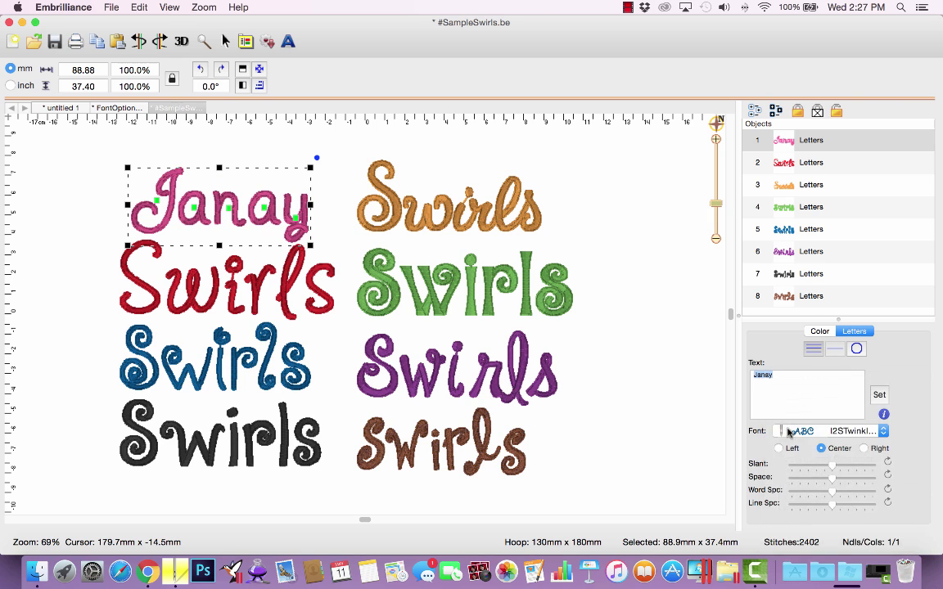
Paste the name over Swirls in the red, orange and green lettering
left_click(794, 163)
right_click(767, 374)
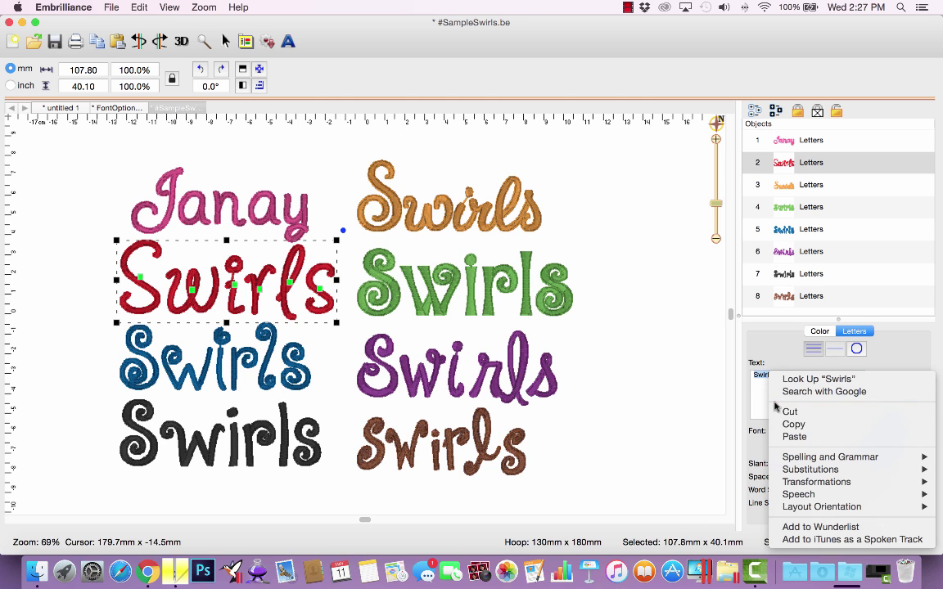
left_click(800, 435)
left_click(881, 396)
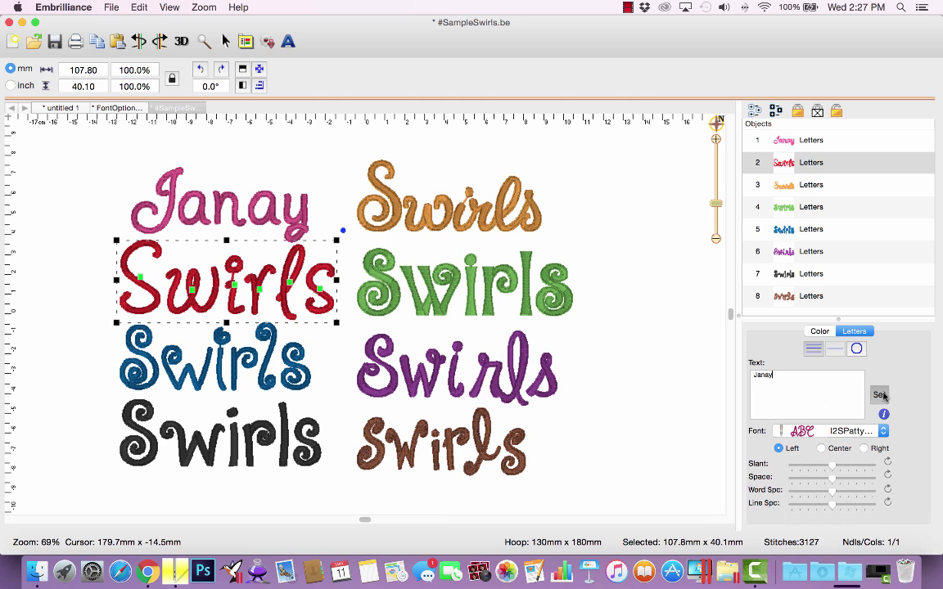
left_click(787, 185)
right_click(767, 377)
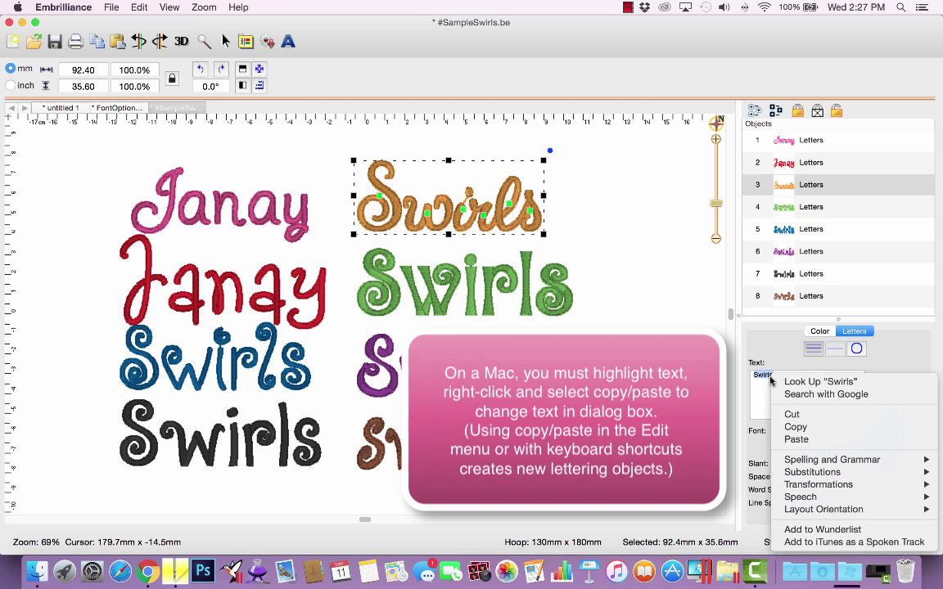
left_click(790, 439)
left_click(786, 209)
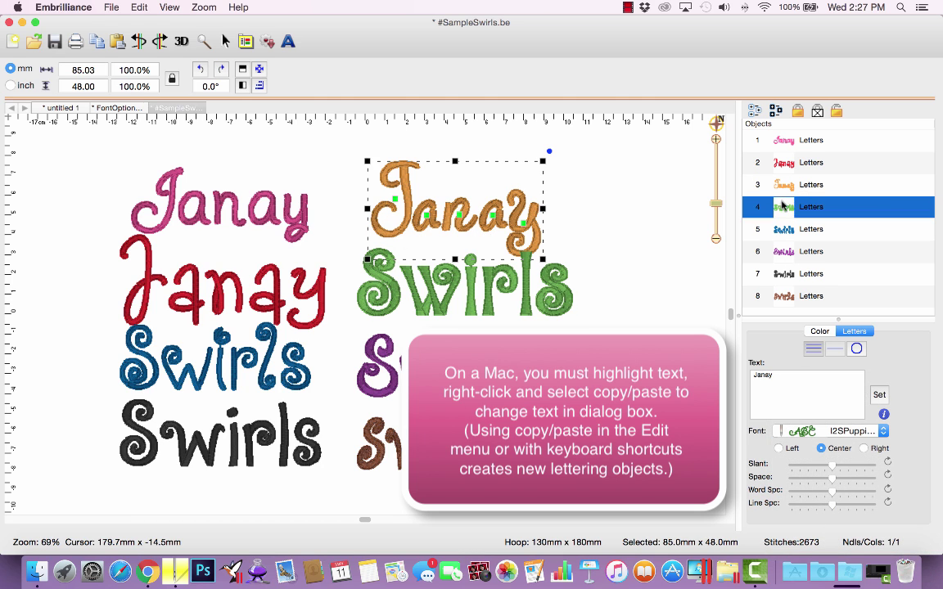
right_click(765, 375)
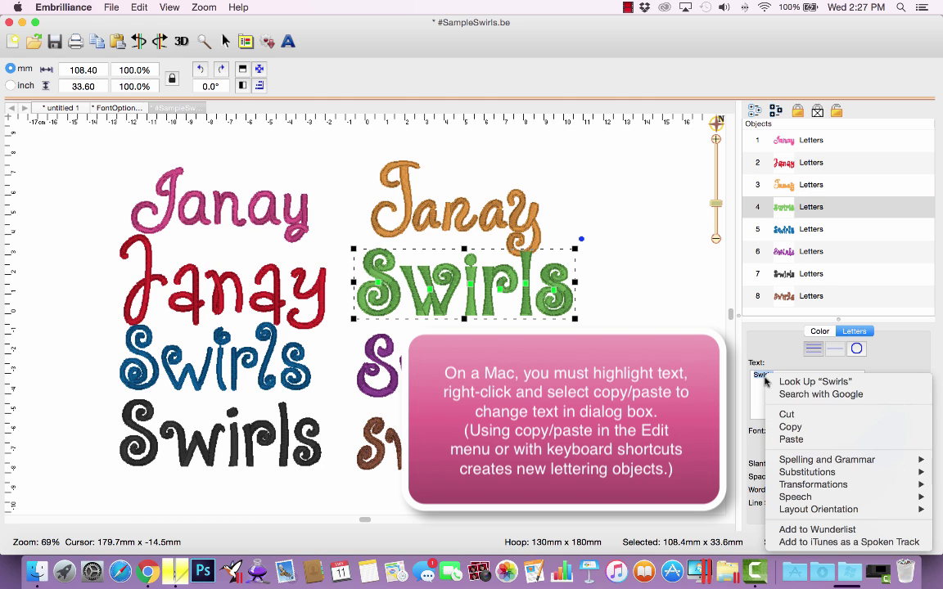
left_click(790, 439)
Paste the name over Swirls in the blue and purple lettering
left_click(777, 230)
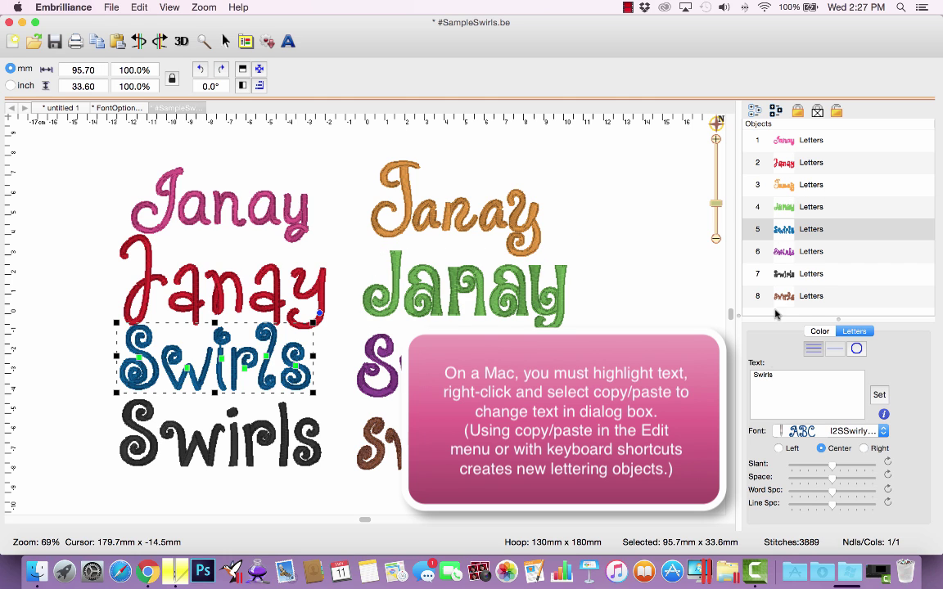
right_click(765, 375)
left_click(791, 439)
left_click(777, 251)
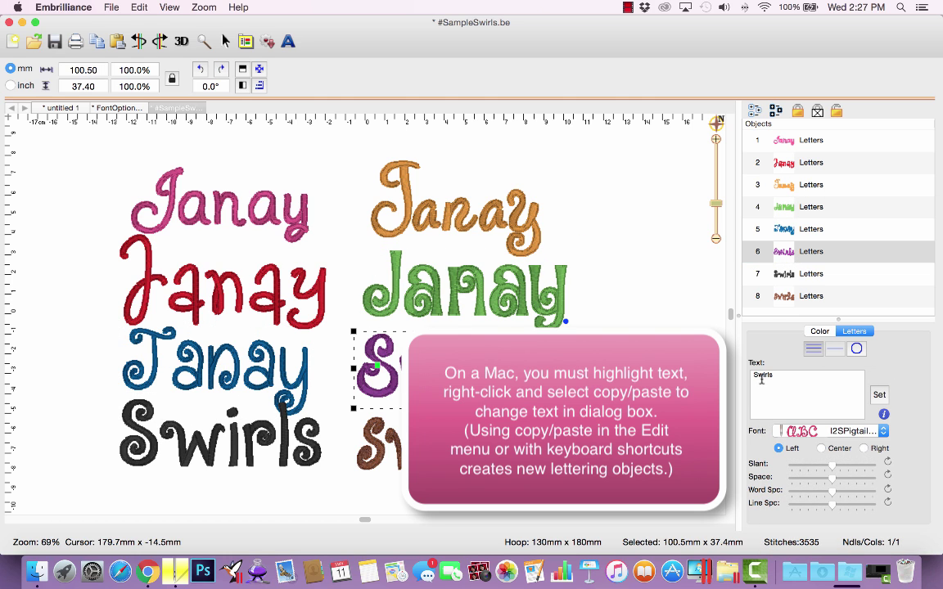
right_click(761, 379)
key("Escape")
double_click(761, 374)
right_click(768, 381)
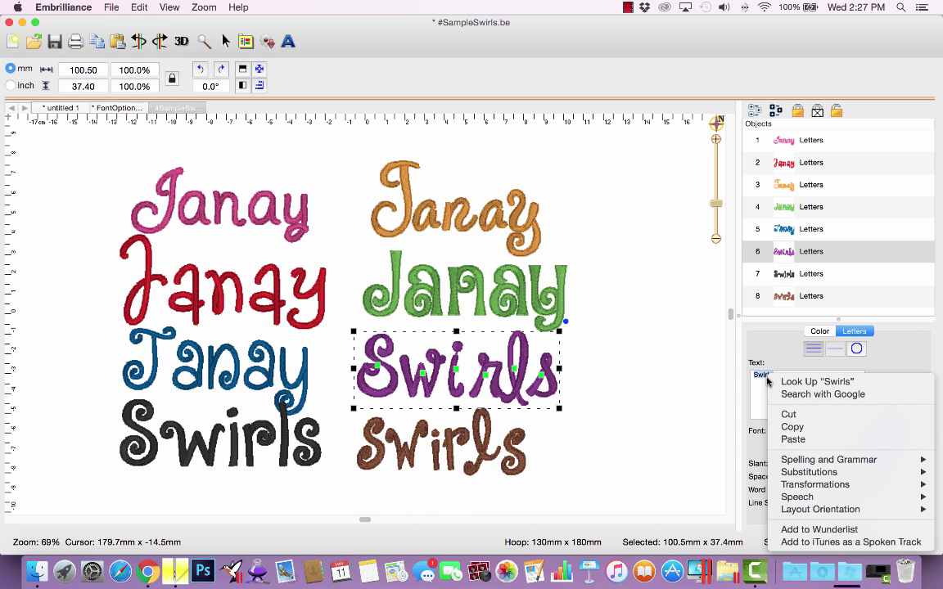
left_click(791, 440)
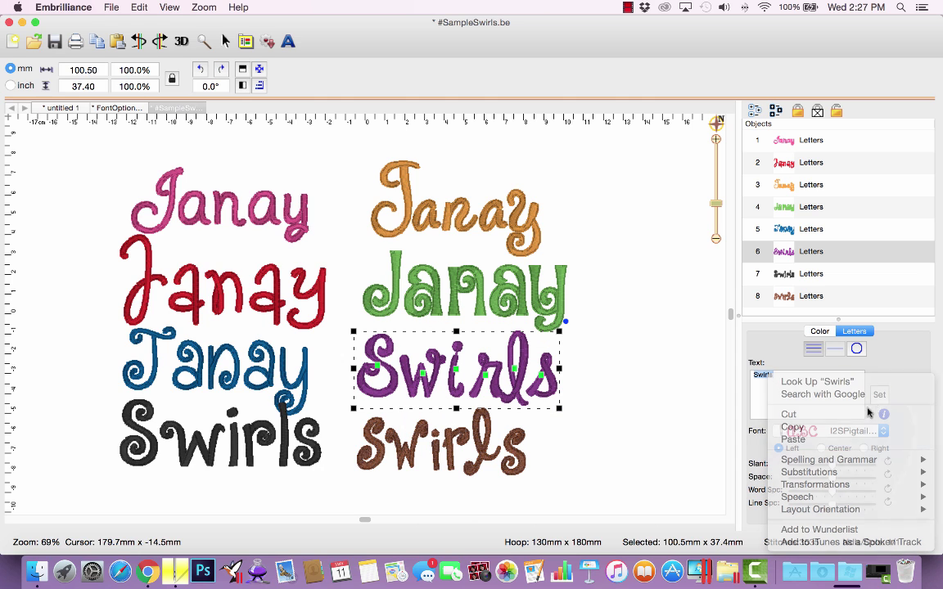
Paste the name into the black and brown lettering, apply it, and deselect
left_click(782, 273)
double_click(761, 375)
right_click(764, 375)
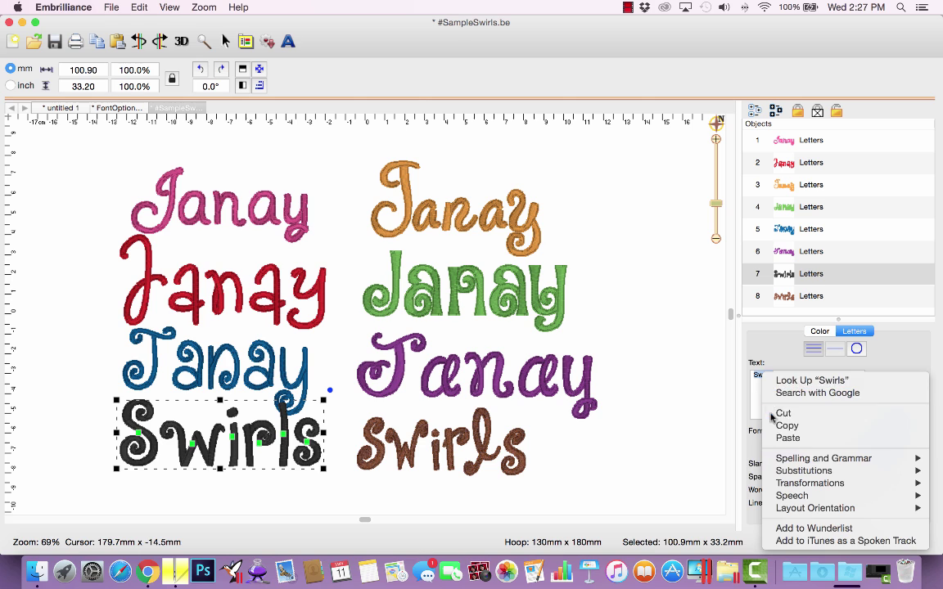
left_click(787, 437)
left_click(879, 394)
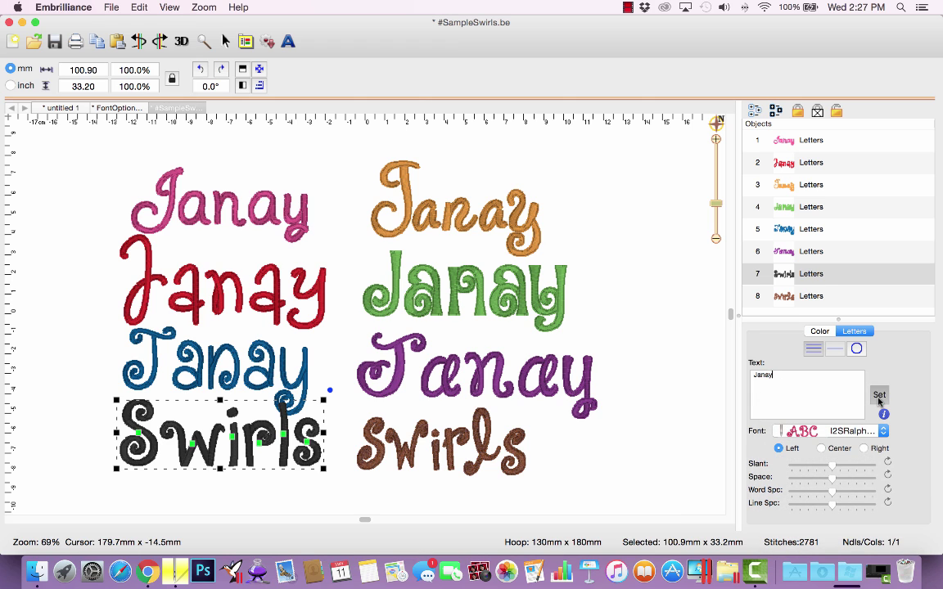
left_click(788, 298)
double_click(761, 375)
right_click(763, 375)
left_click(785, 432)
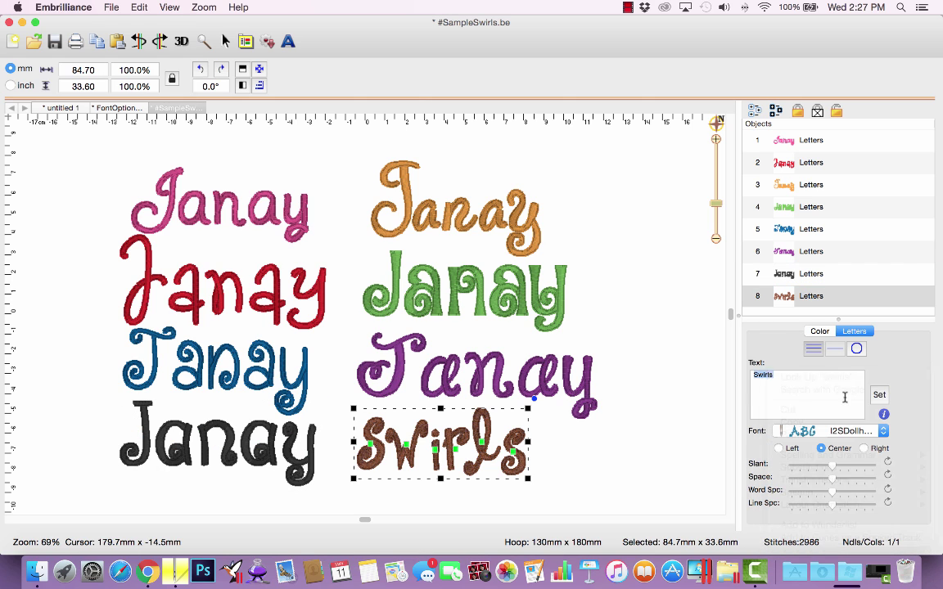
key("Return")
left_click(668, 423)
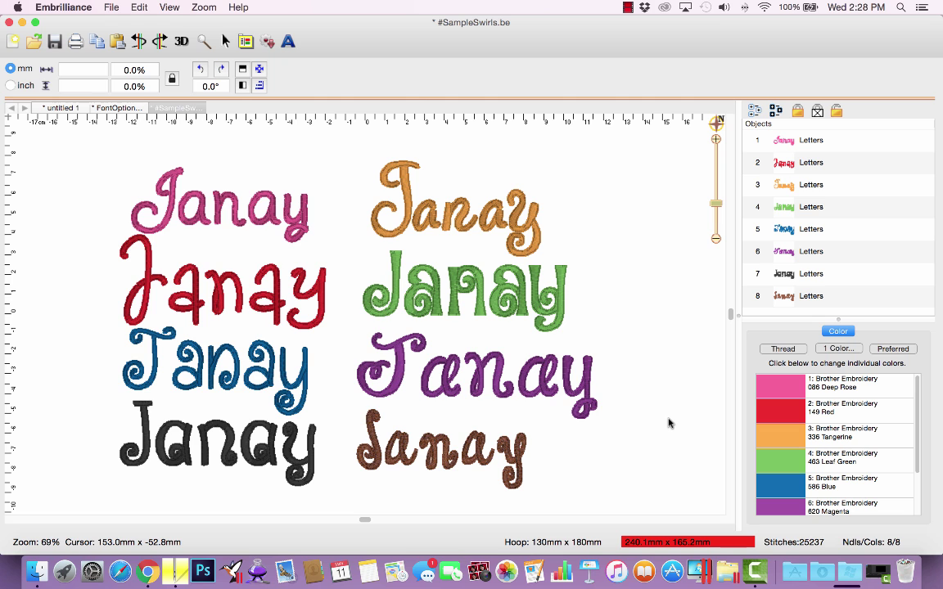
Tighten the purple name's letter spacing, then box-select all eight samples
left_click(550, 395)
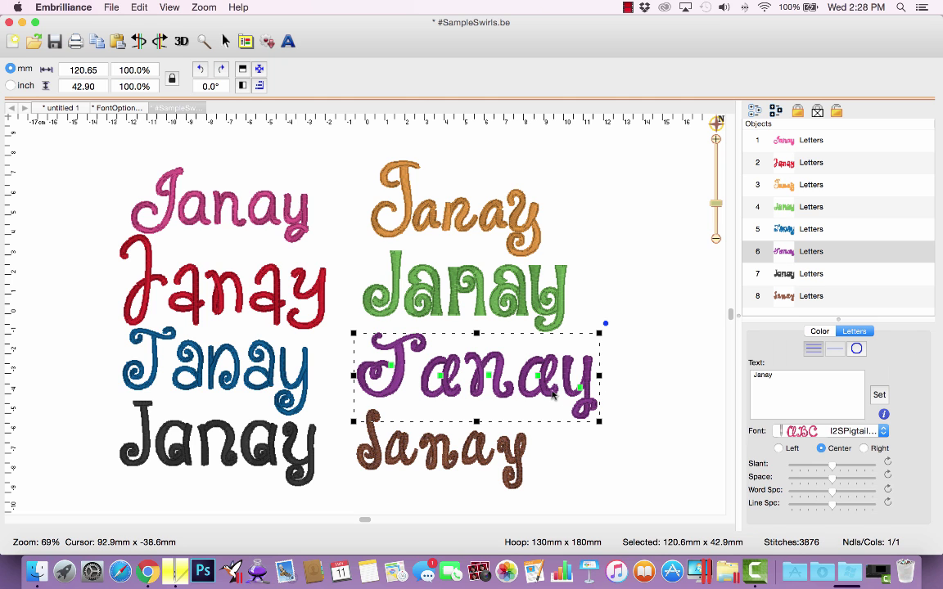
left_click_drag(828, 479, 823, 482)
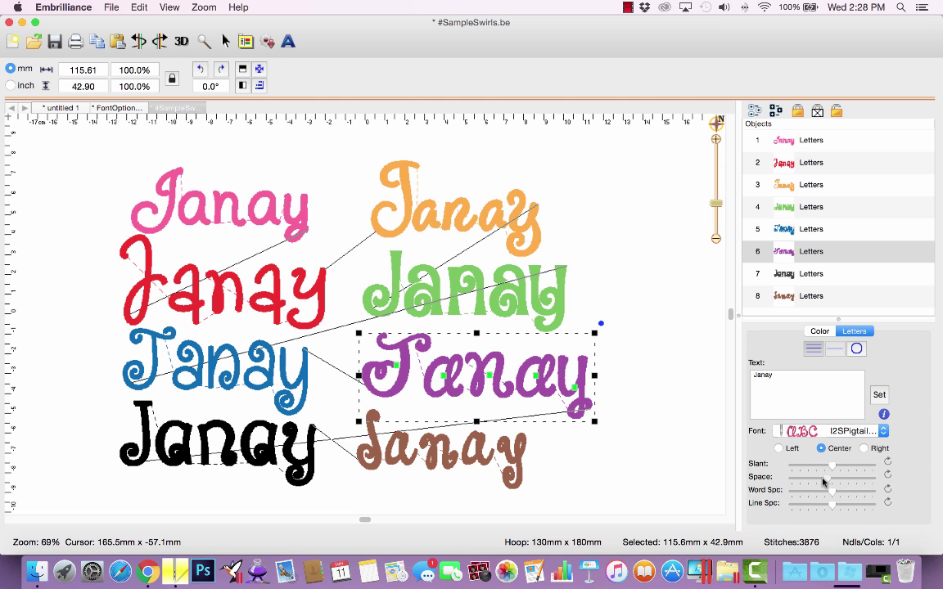
left_click(622, 332)
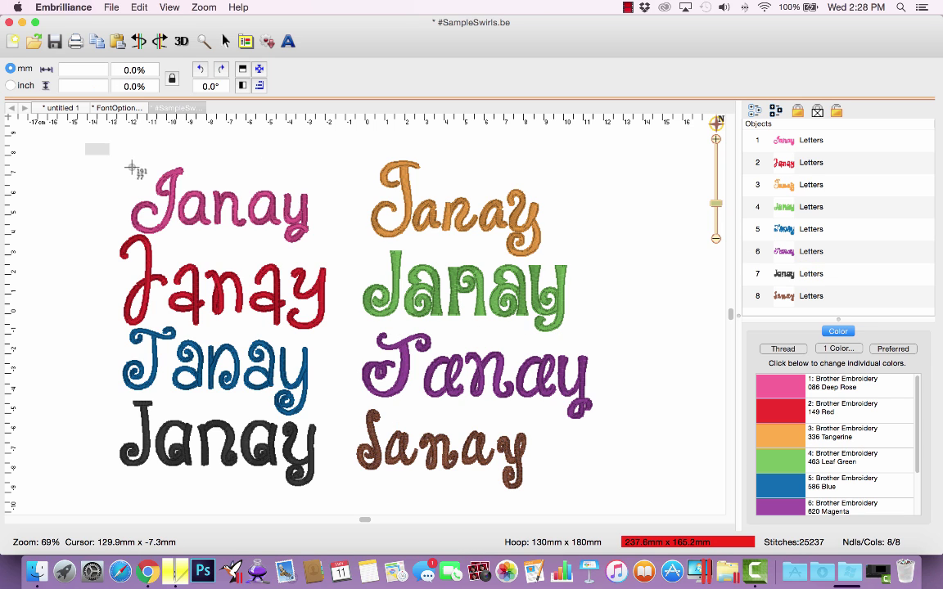
left_click_drag(131, 168, 635, 504)
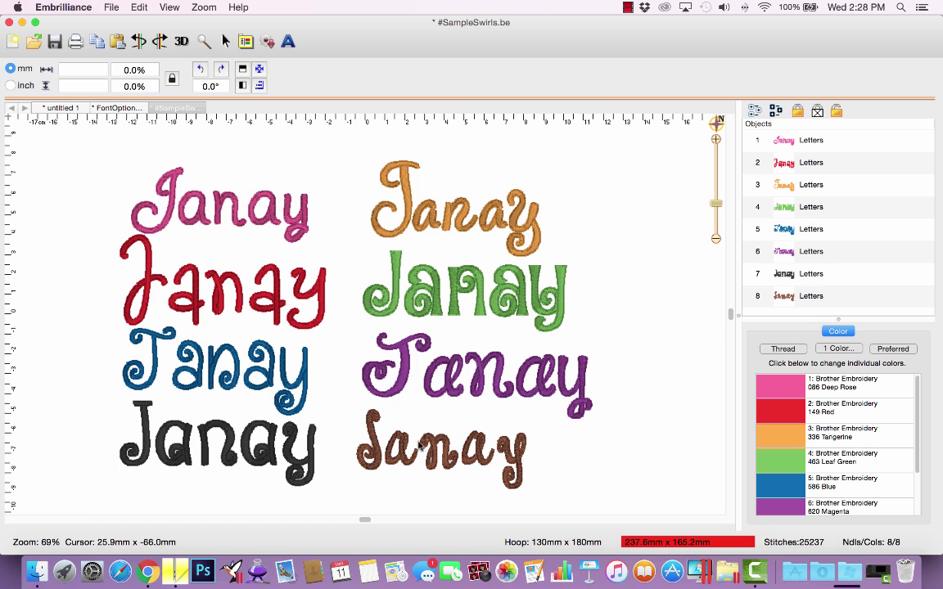
left_click(478, 312)
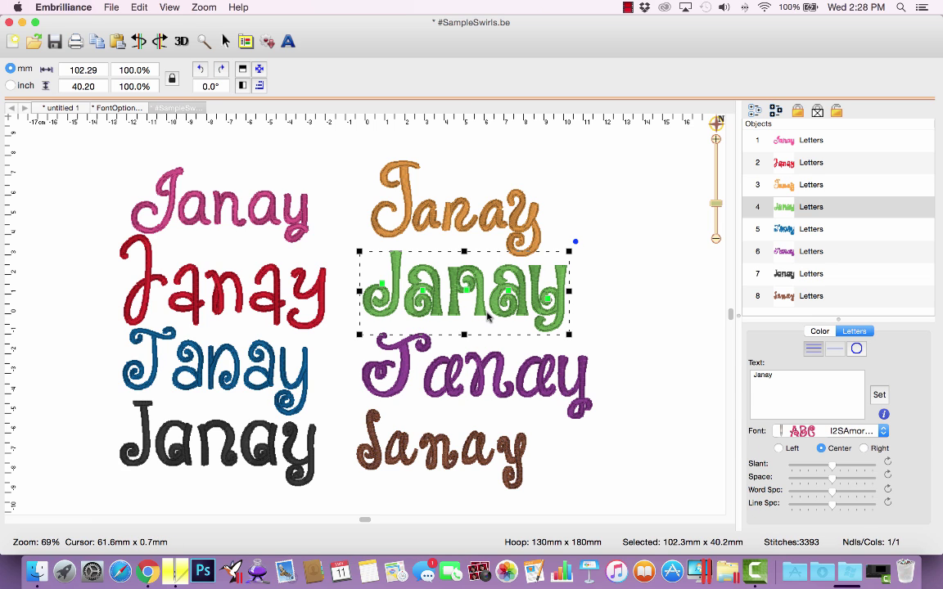
left_click(847, 431)
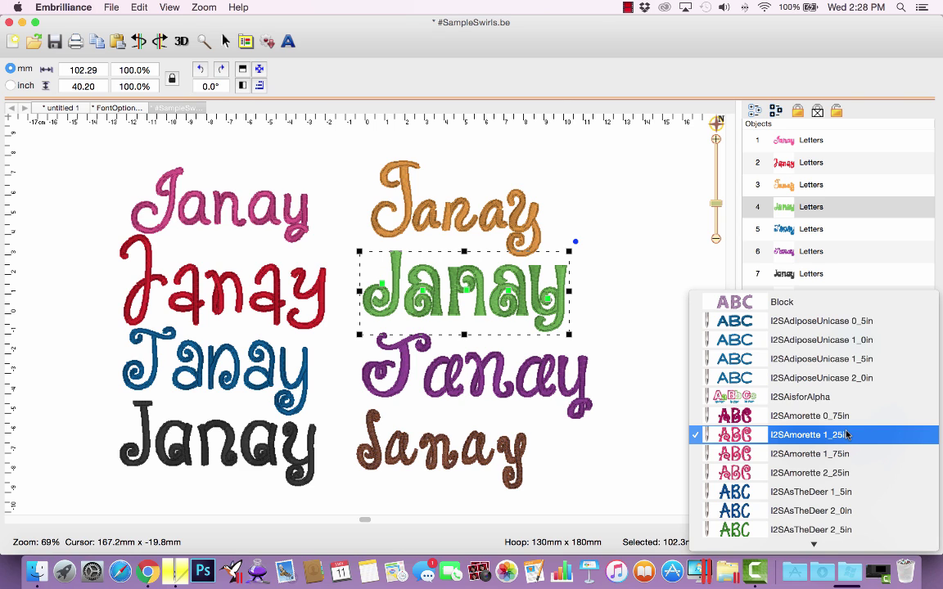
left_click(846, 435)
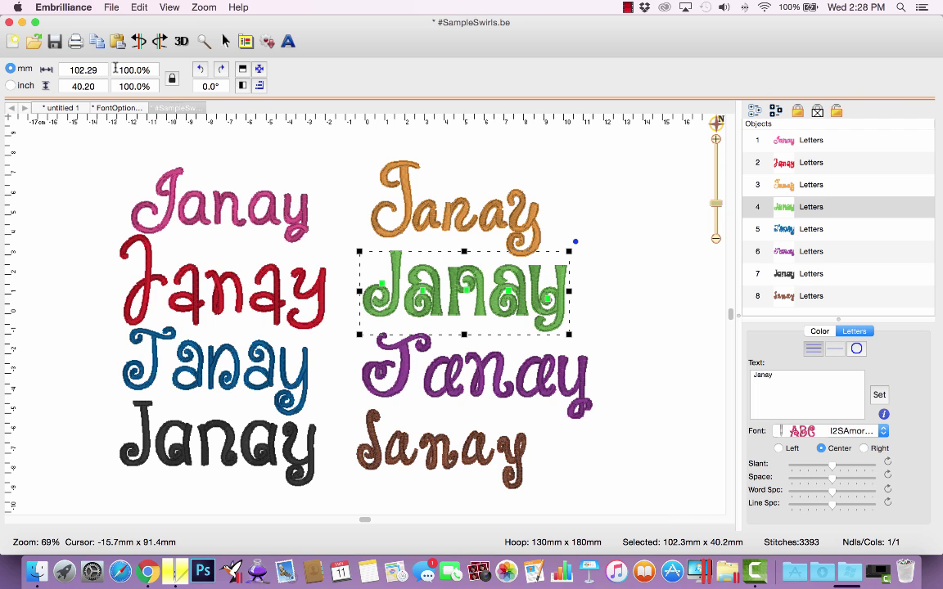
Open #MonogramOptions13.be from recent files, zoom out to fit it, and switch units to inches
left_click(109, 8)
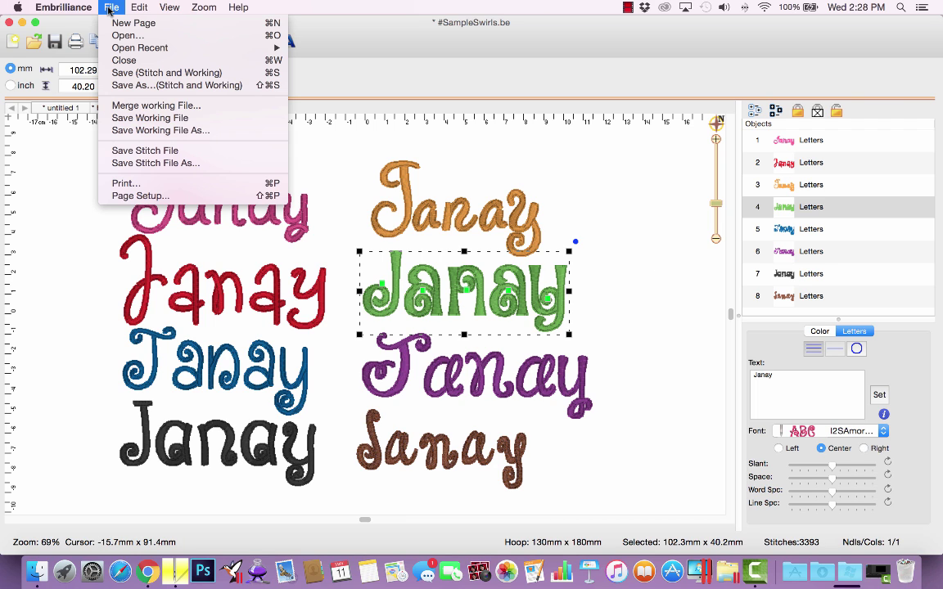
mouse_move(139, 49)
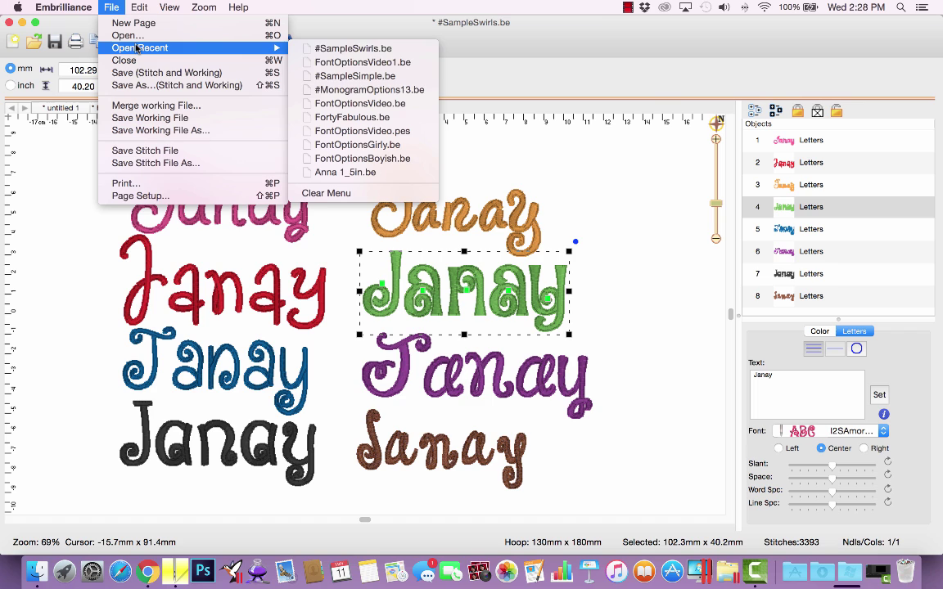
left_click(311, 90)
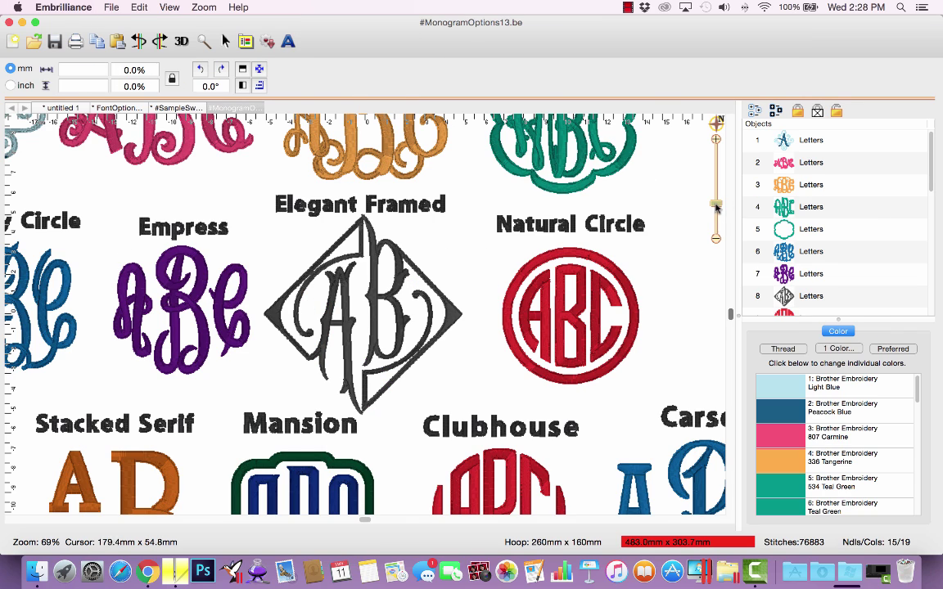
left_click_drag(716, 204, 715, 217)
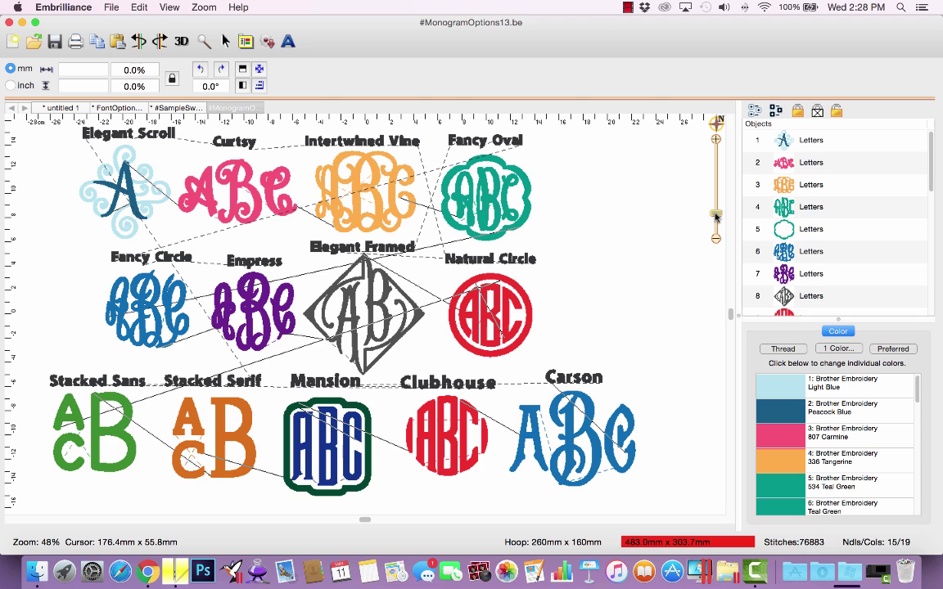
left_click(23, 85)
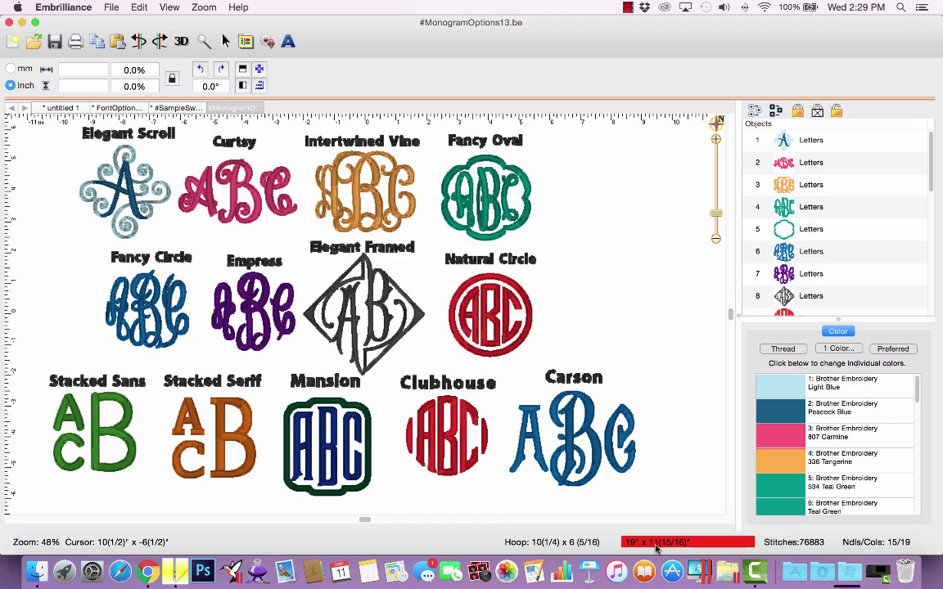
left_click(782, 142)
left_click(783, 162)
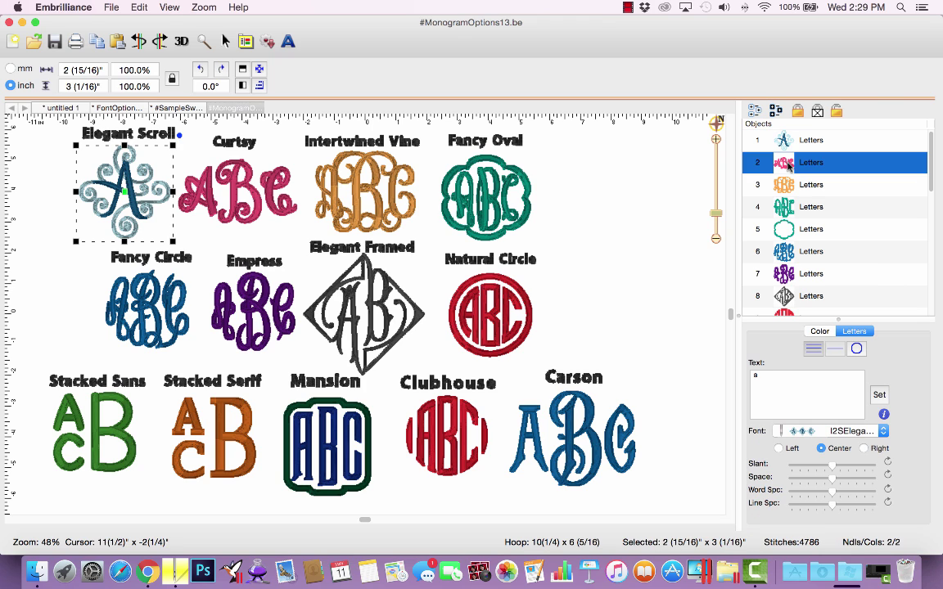
left_click(783, 185)
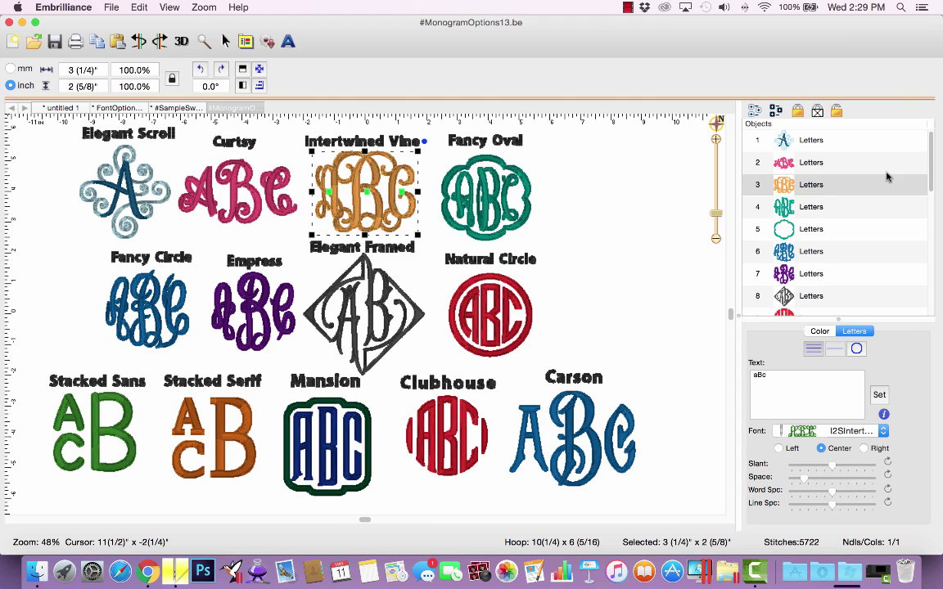
left_click_drag(930, 152, 932, 248)
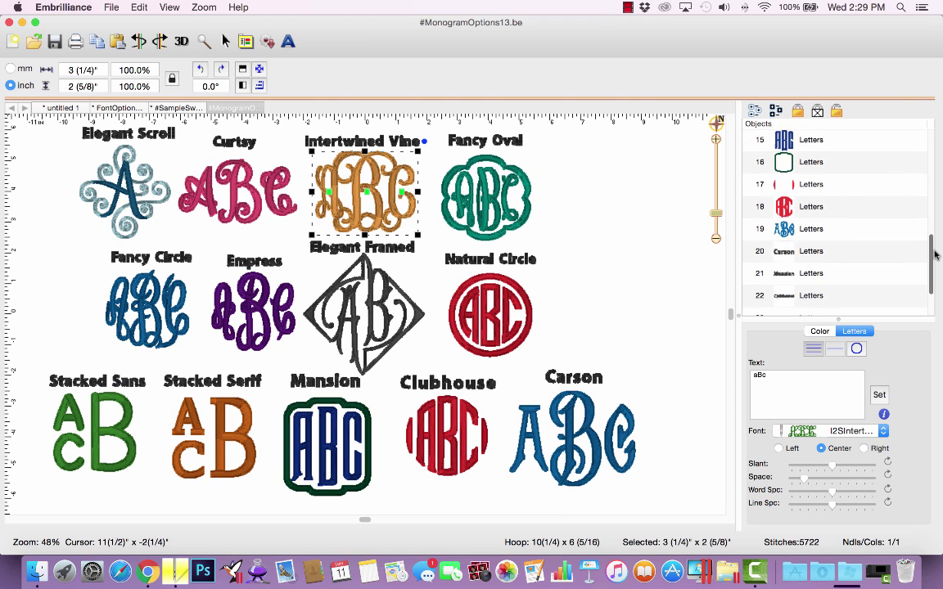
left_click(792, 241)
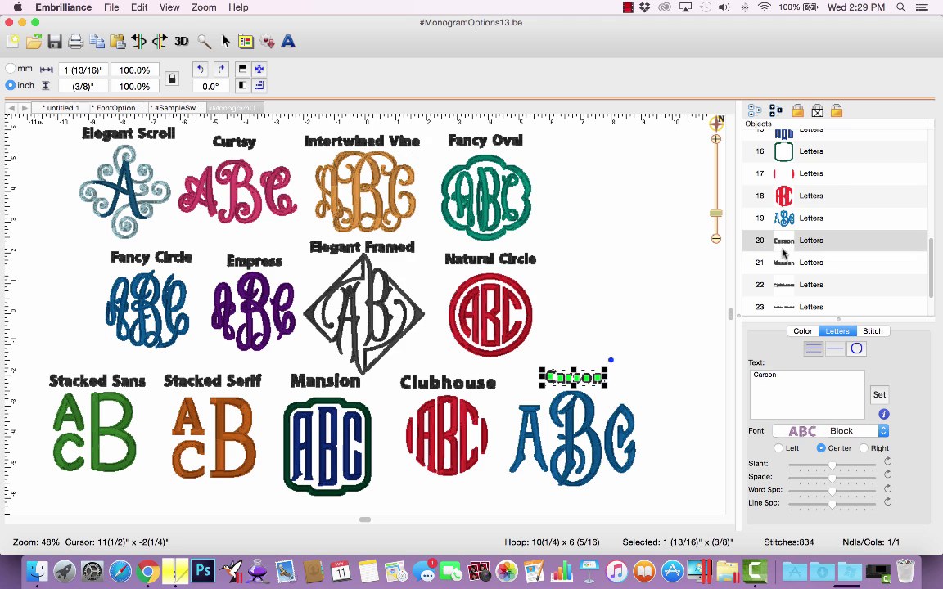
left_click(828, 440)
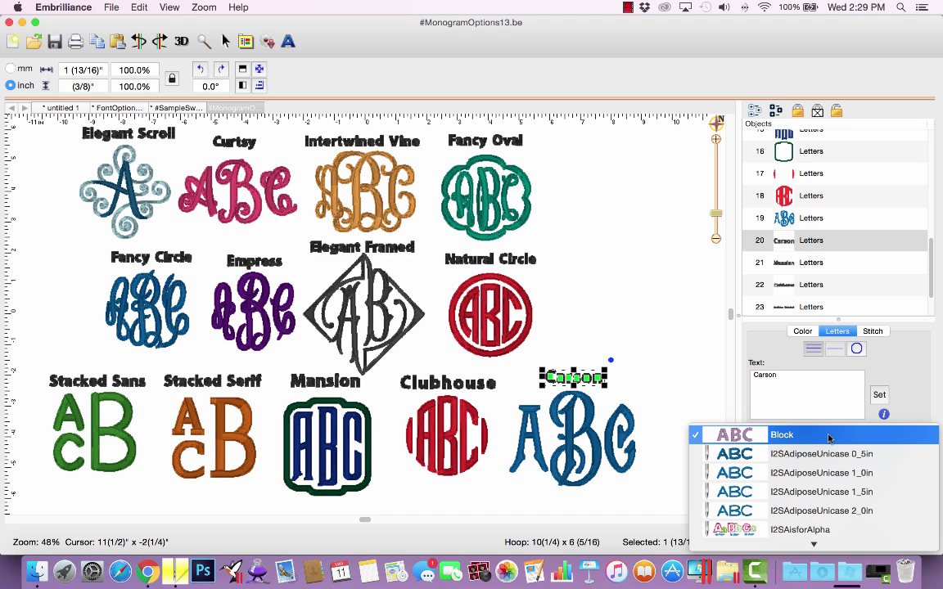
left_click(829, 437)
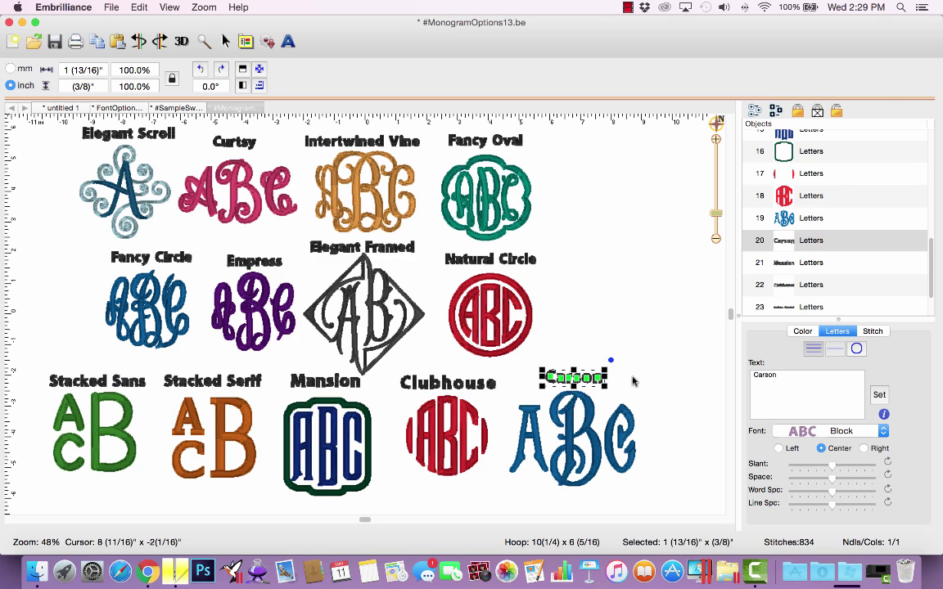
left_click(632, 381)
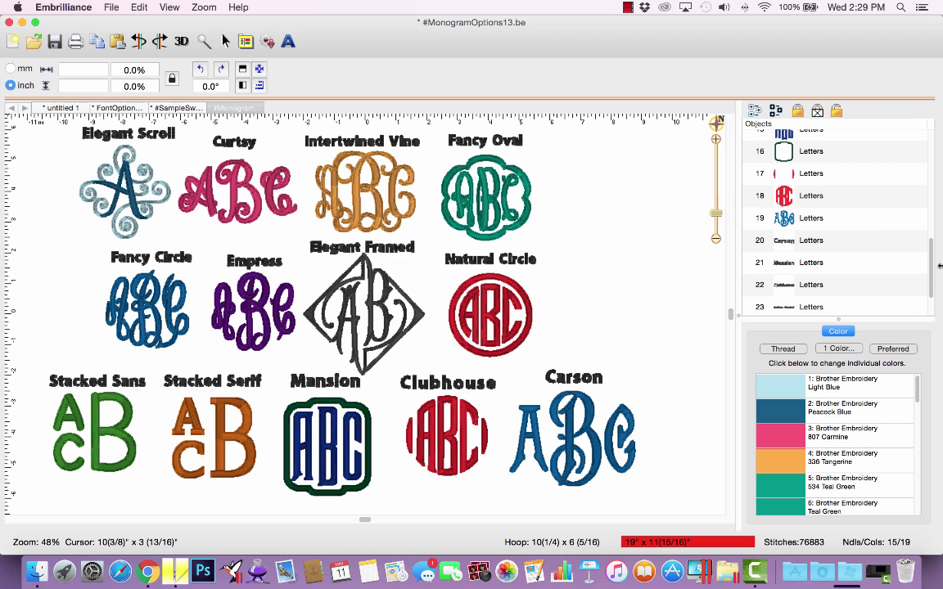
Replace the Elegant Scroll monogram's old letter with the new initial
left_click_drag(930, 246, 930, 141)
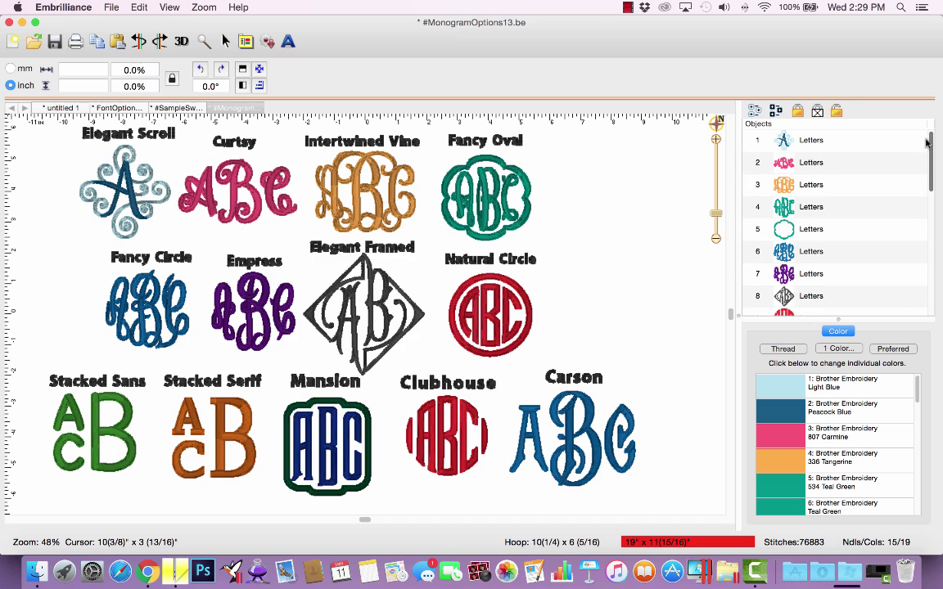
left_click(810, 140)
double_click(792, 379)
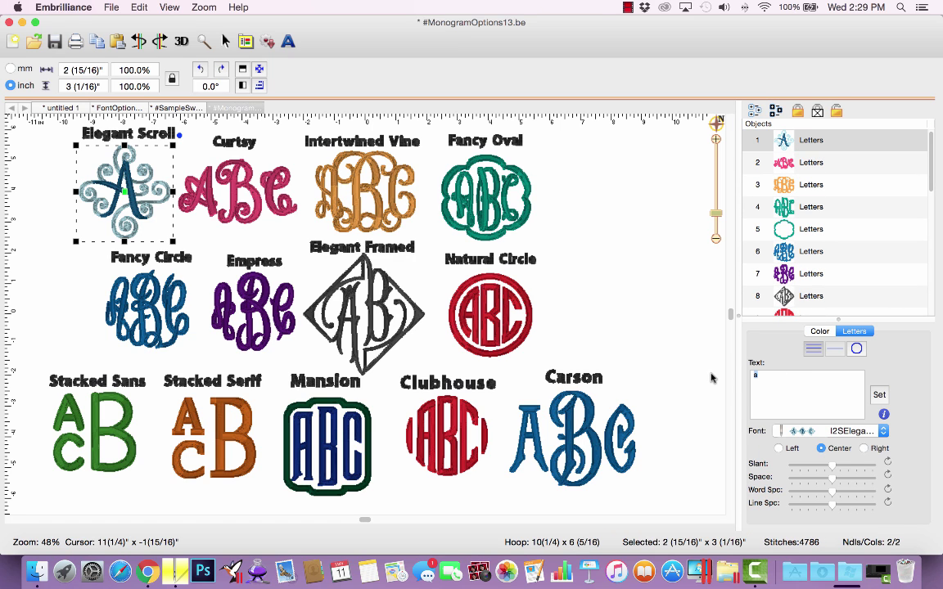
key("BackSpace")
left_click(879, 396)
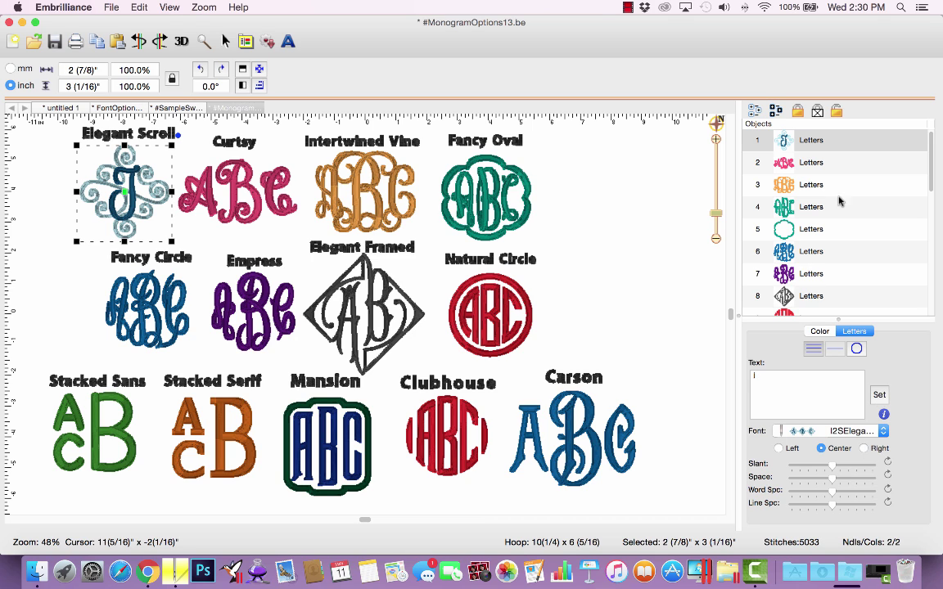
Change the Curtsy monogram's abc letters to the typed initials fTc, then copy them
left_click(761, 162)
double_click(769, 374)
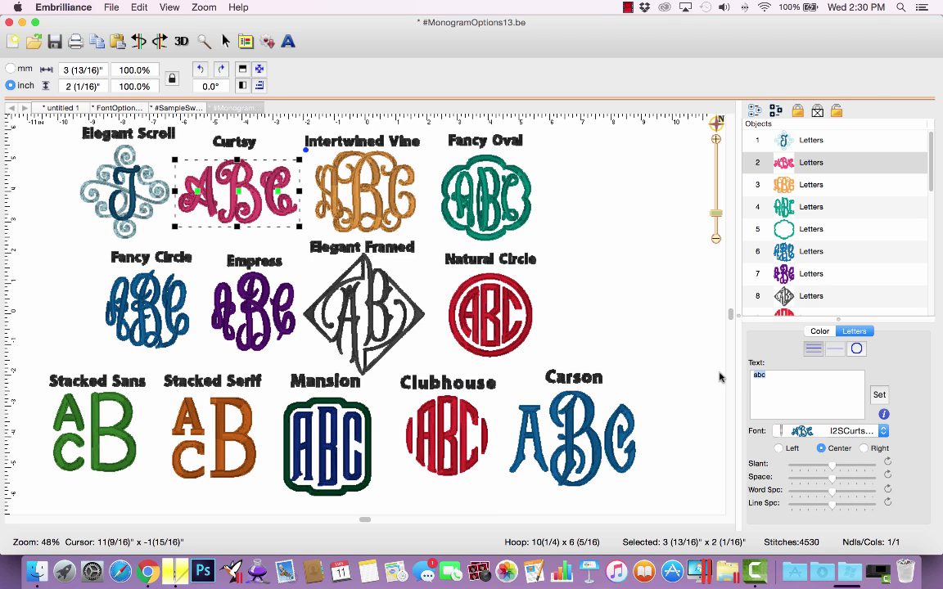
key("BackSpace")
type("fTc")
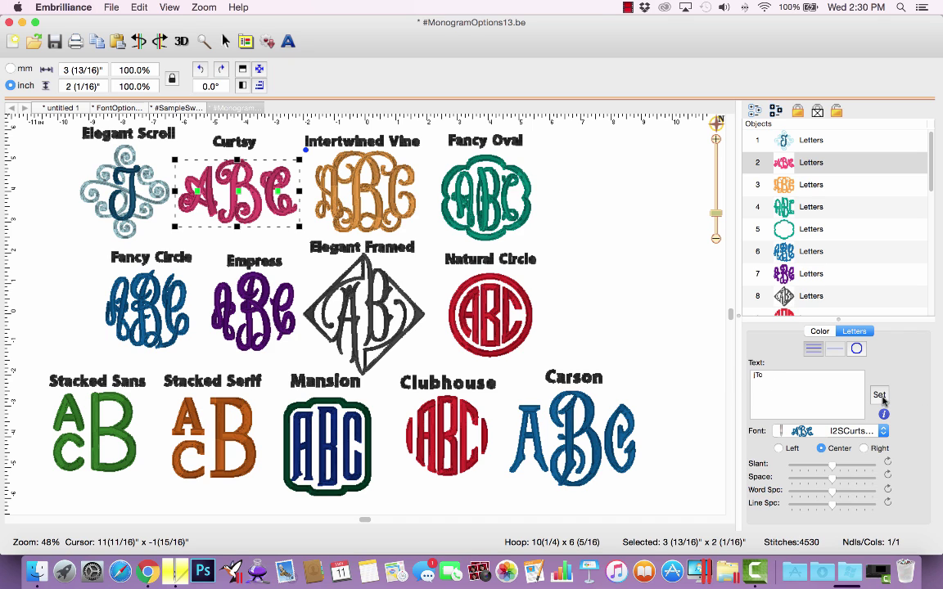
left_click(879, 397)
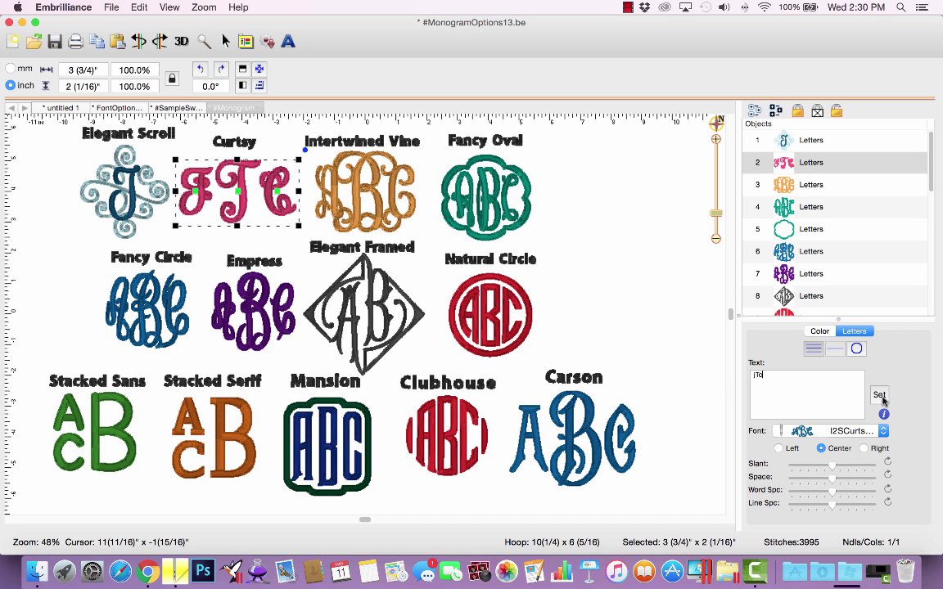
right_click(757, 377)
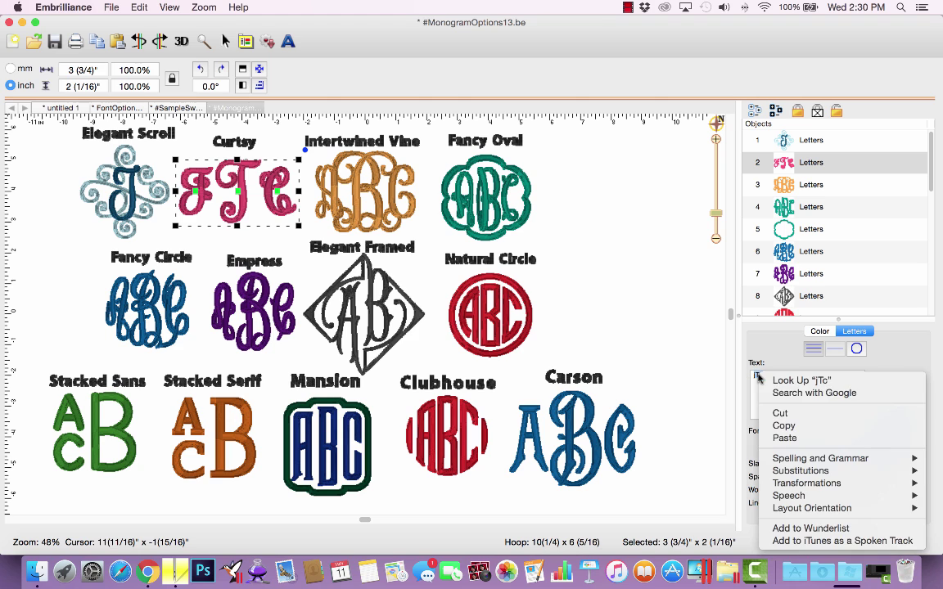
left_click(783, 426)
Paste jTc over the aBc text of the Intertwined Vine monogram
left_click(778, 188)
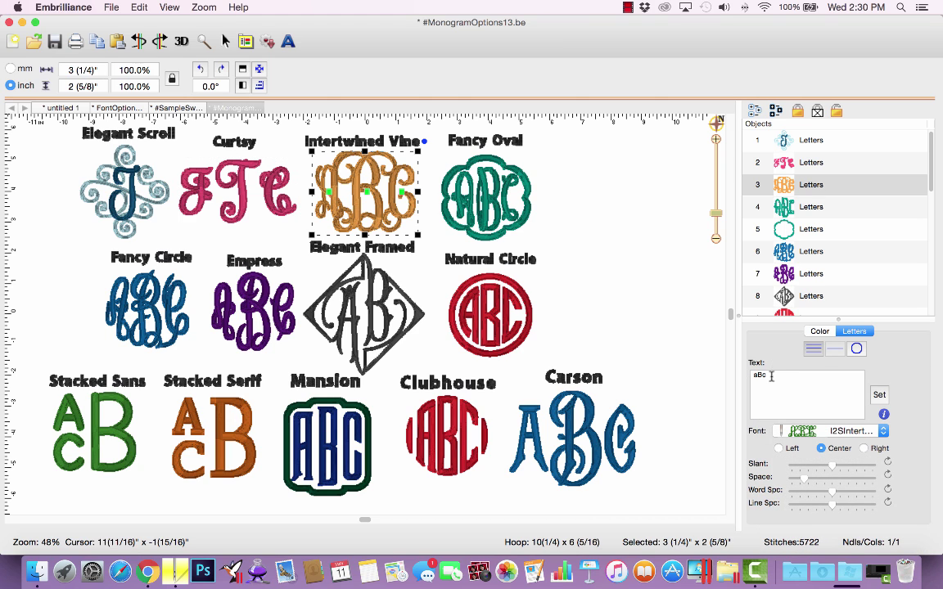
right_click(756, 375)
key("Escape")
right_click(754, 375)
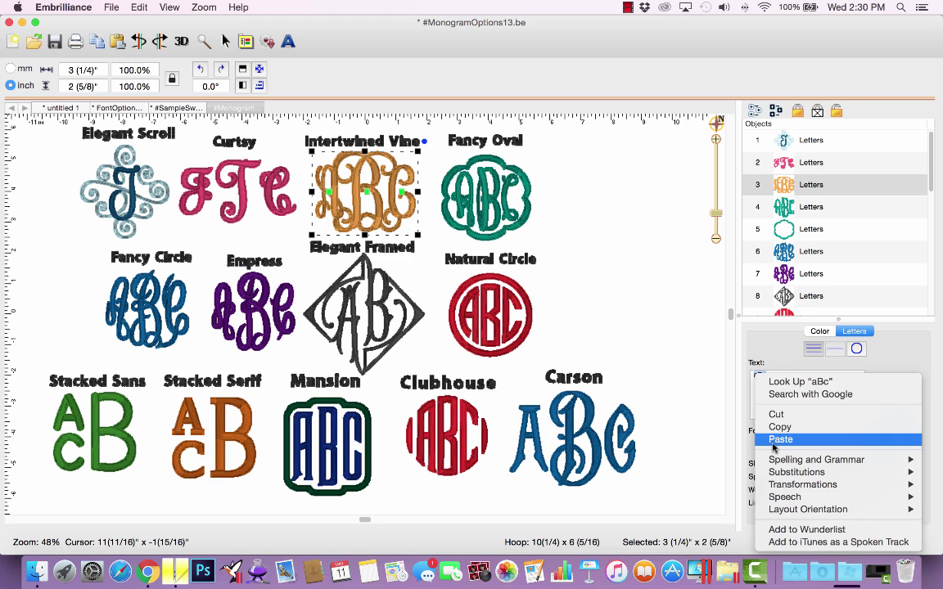
left_click(783, 437)
left_click(879, 395)
Paste jTc over abc in the Fancy Oval monogram
left_click(810, 206)
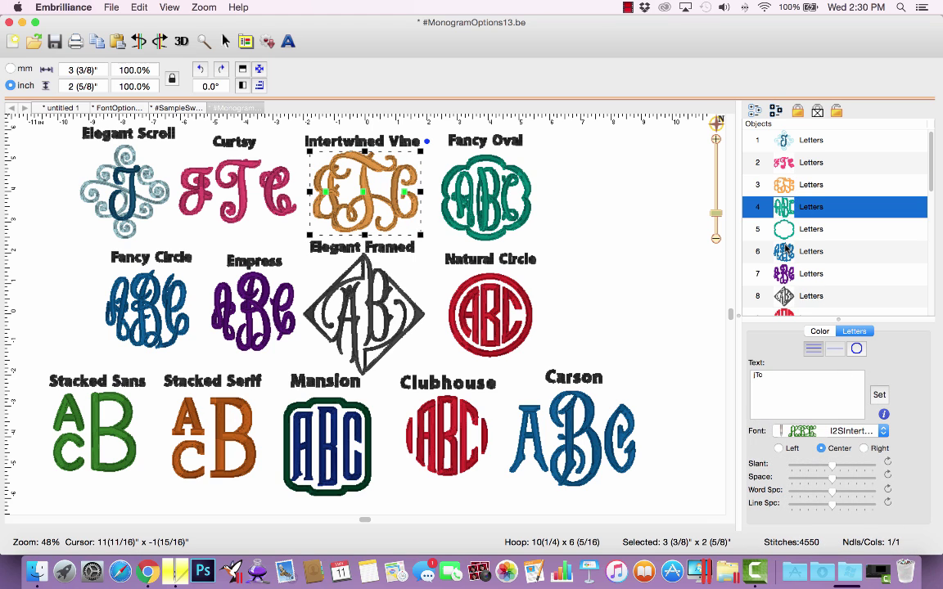
left_click(764, 376)
right_click(763, 376)
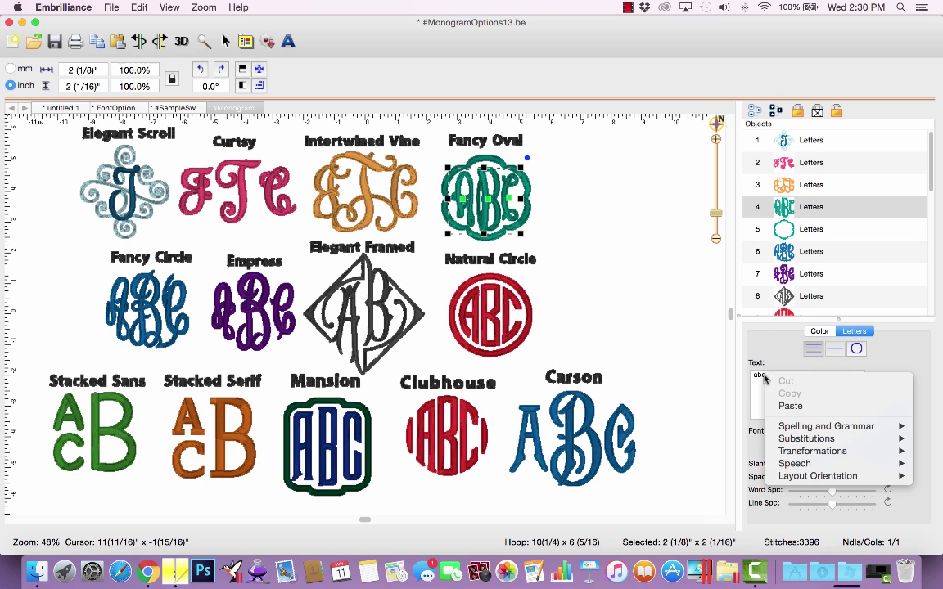
left_click(805, 405)
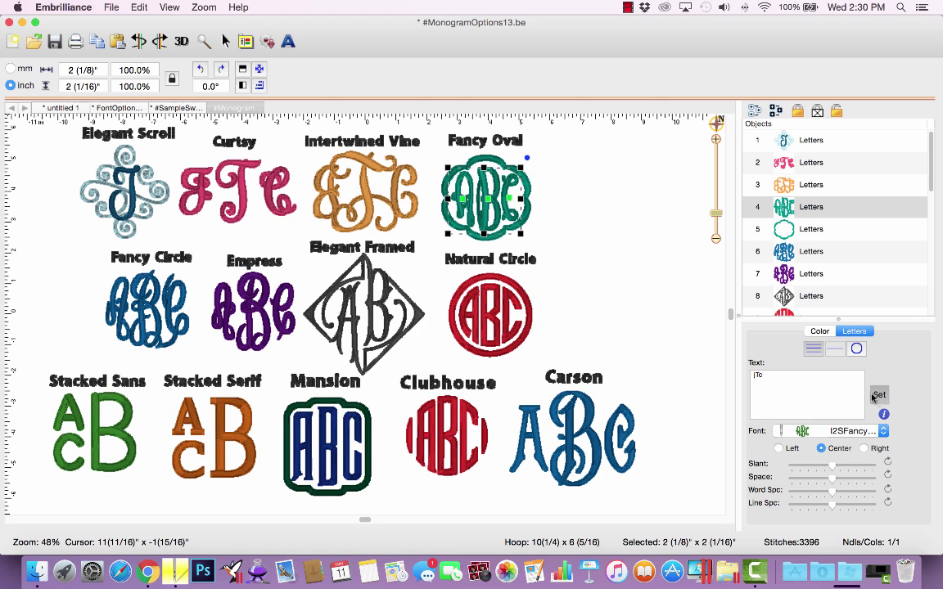
left_click(786, 206)
Paste jTc into the Fancy Circle and Empress monograms in place of abc
left_click(784, 256)
right_click(761, 374)
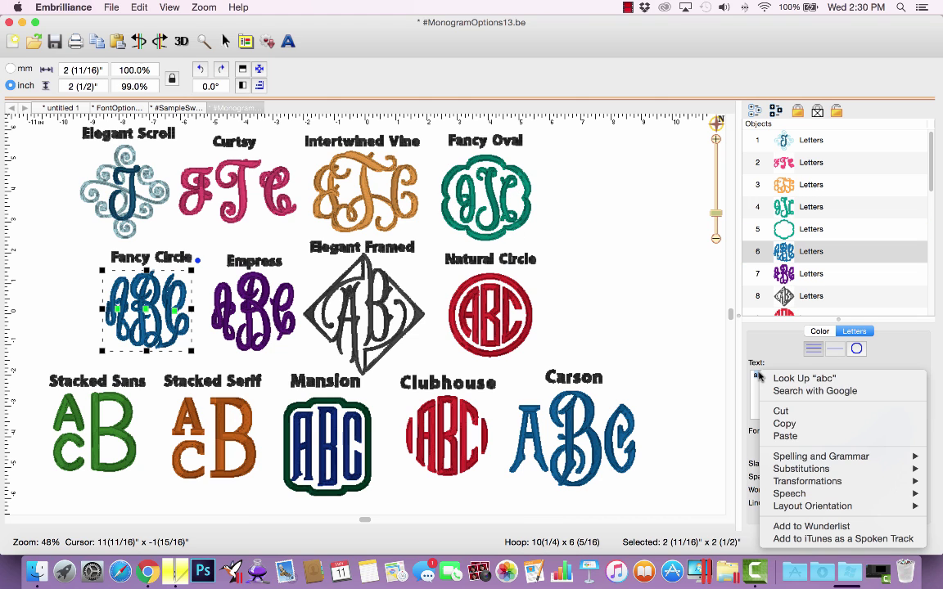
left_click(787, 437)
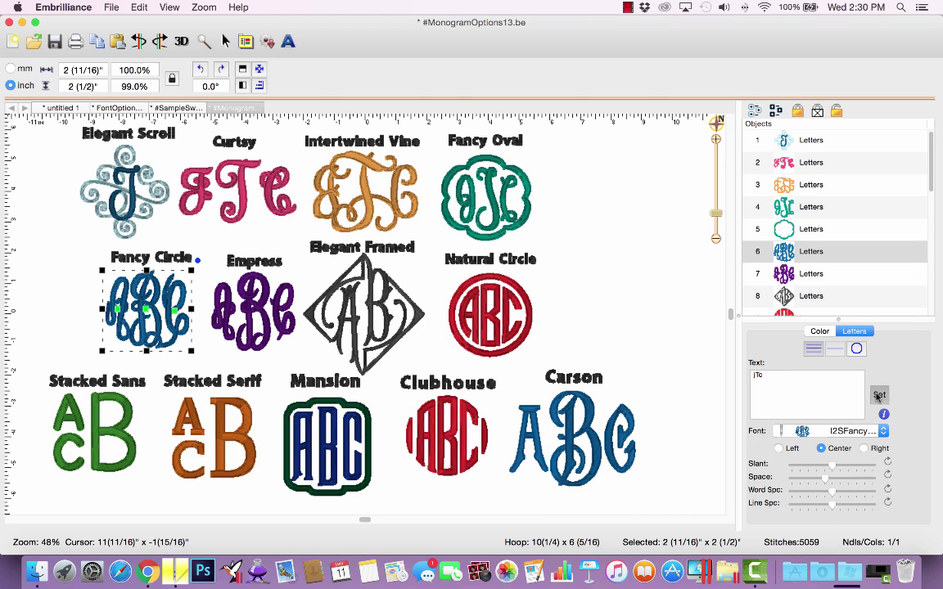
key("Tab")
right_click(760, 382)
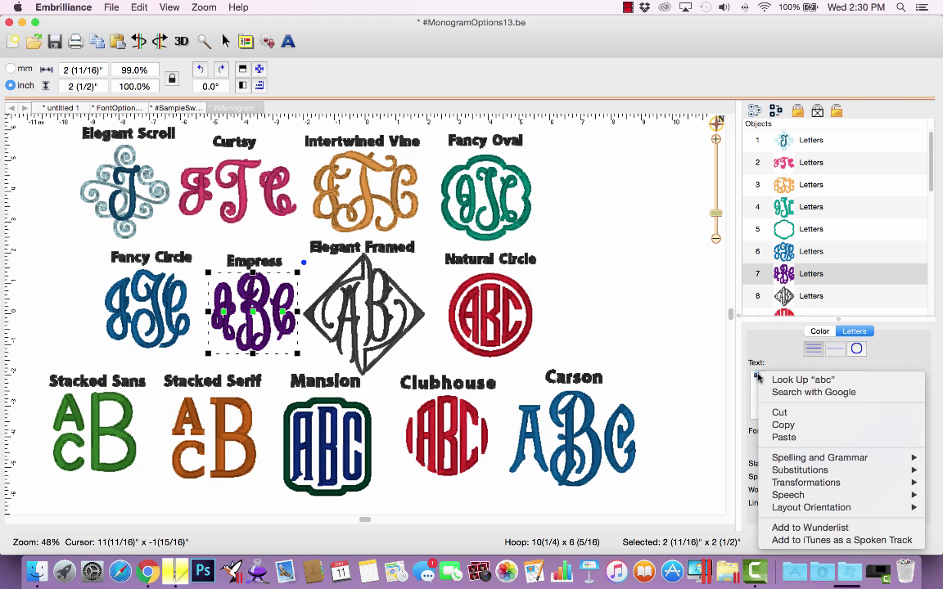
left_click(782, 436)
left_click(879, 396)
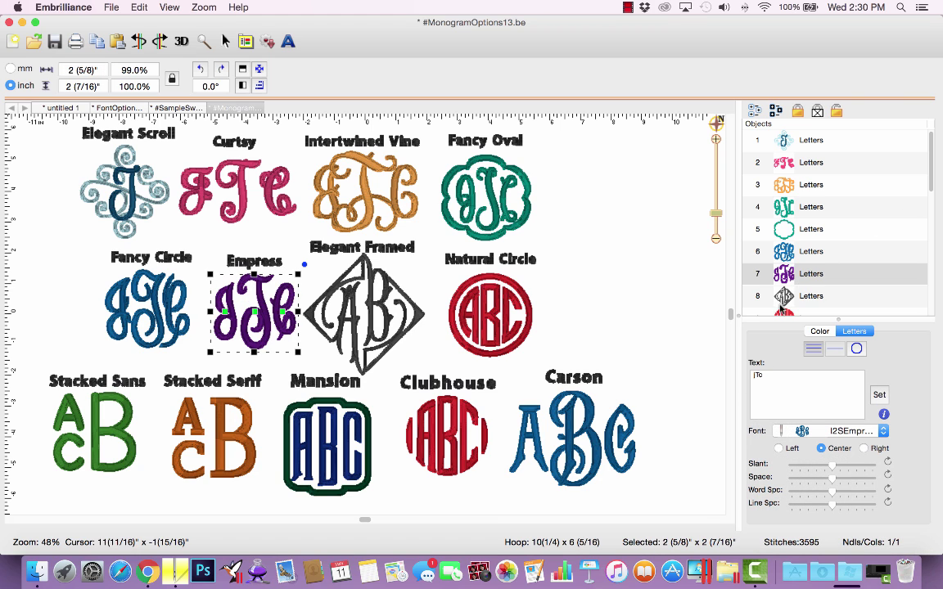
Type jT into Elegant Framed and paste JTC into the Natural Circle monogram
left_click(783, 296)
double_click(765, 380)
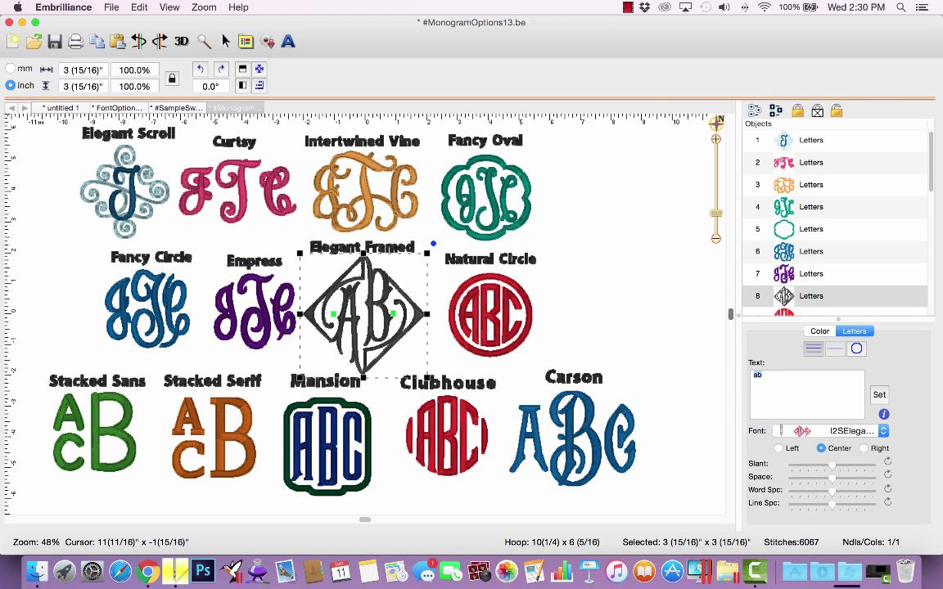
type("jT")
left_click(783, 312)
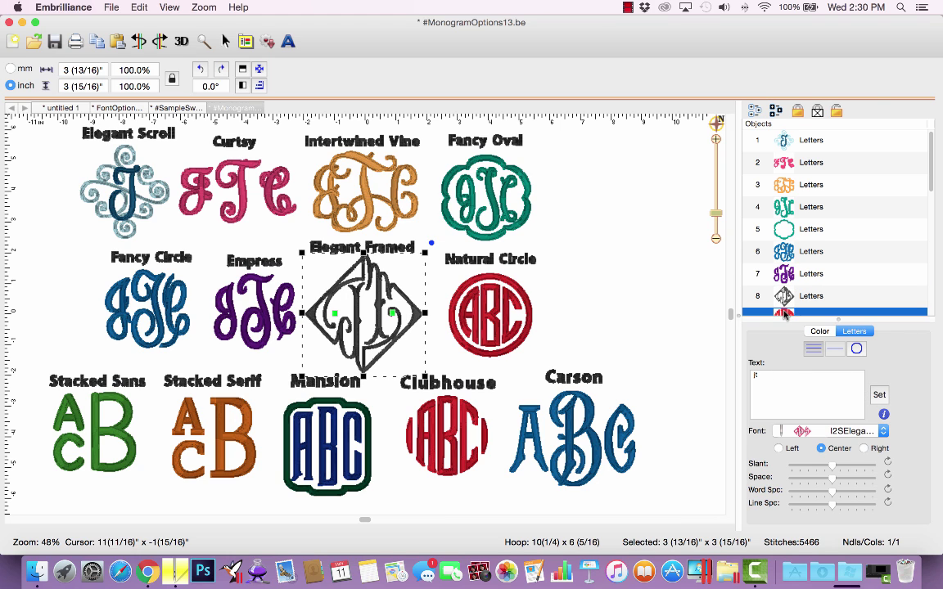
right_click(756, 378)
left_click(785, 438)
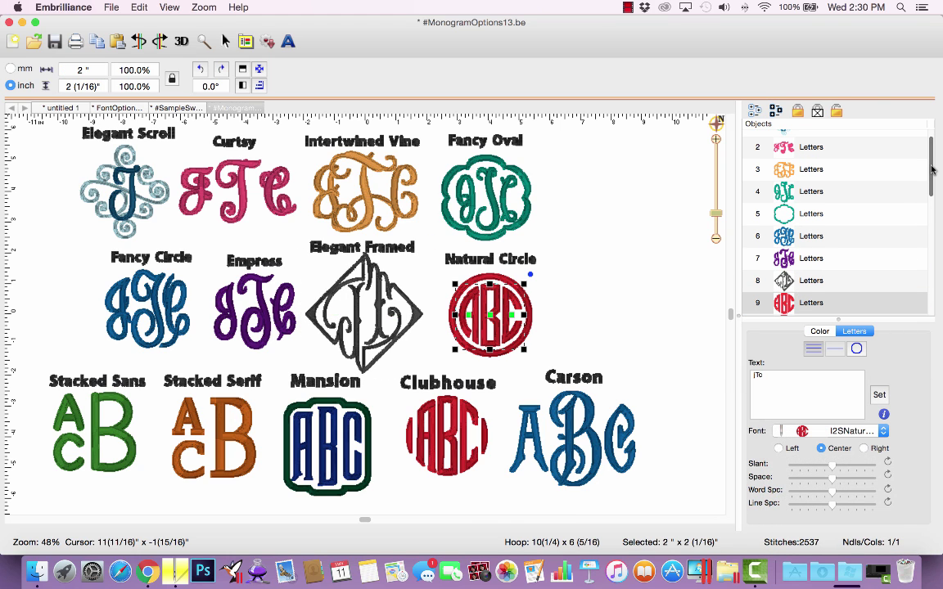
scroll(834, 212, "down", 5)
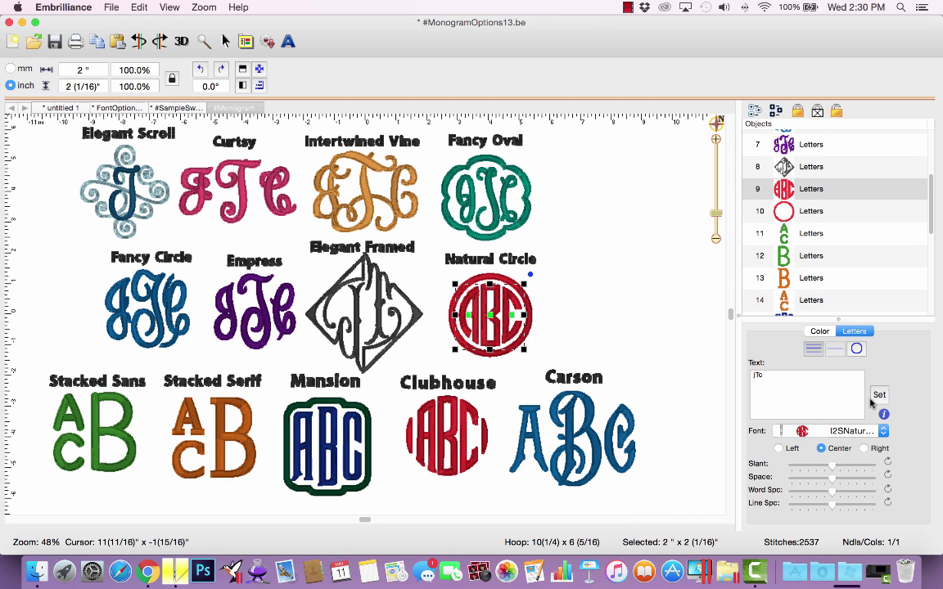
left_click(812, 349)
Paste the JTC initials over abc in the Mansion and Clubhouse monograms
scroll(930, 197, "down", 6)
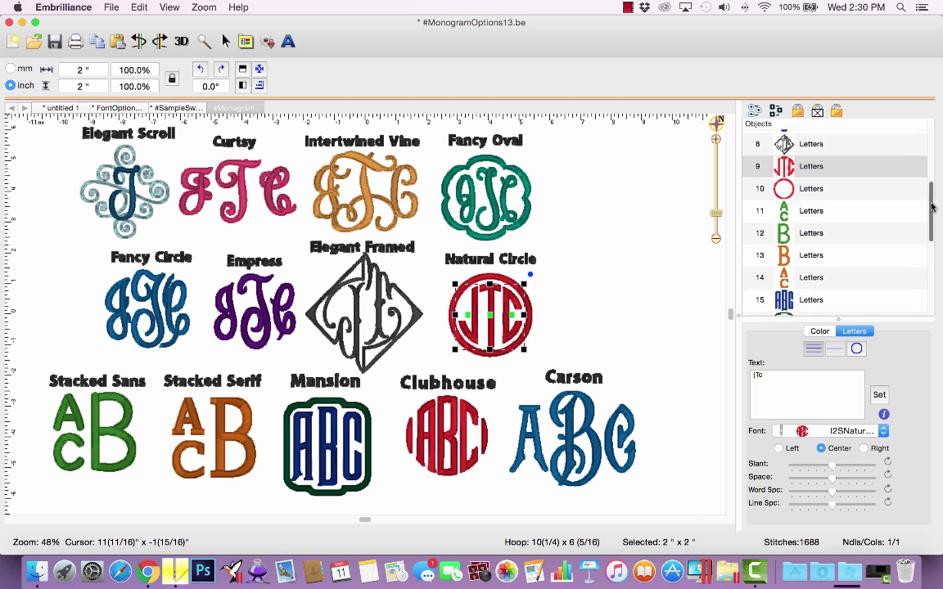
left_click(791, 190)
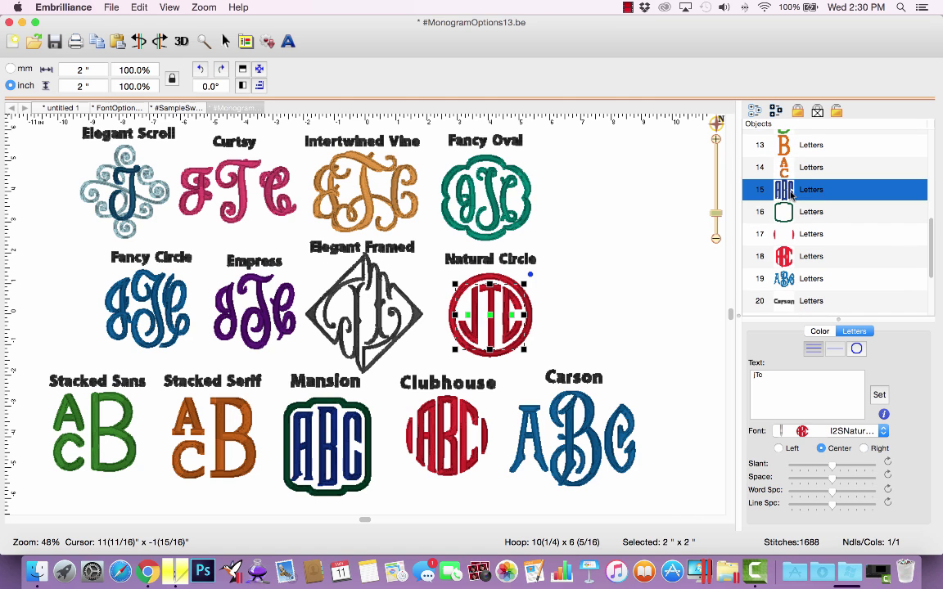
right_click(761, 375)
left_click(776, 443)
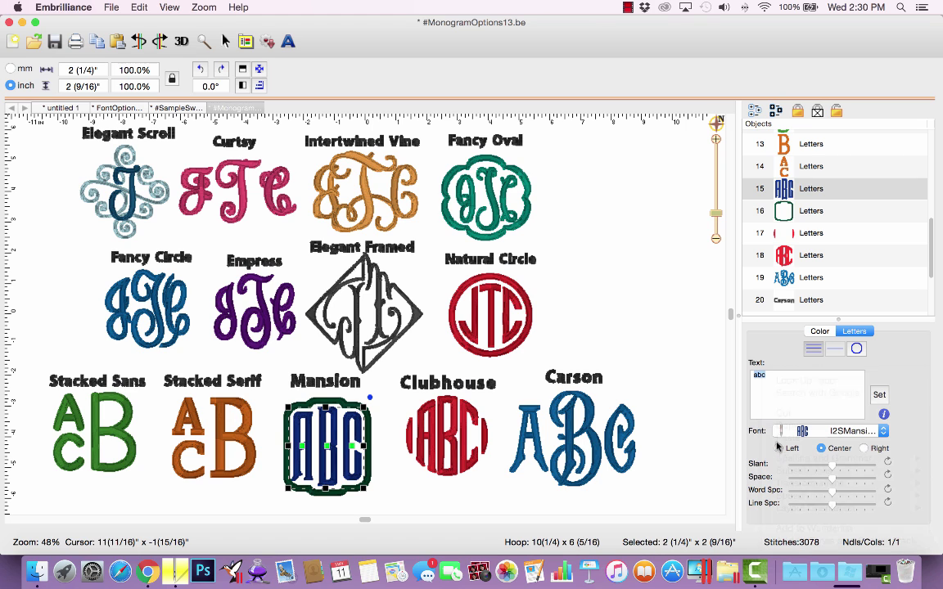
left_click(798, 255)
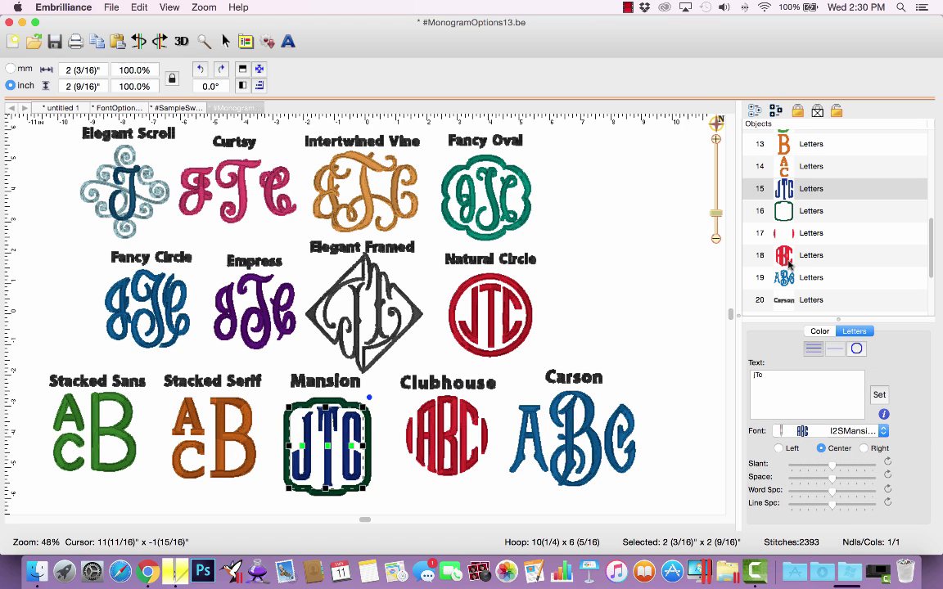
right_click(760, 374)
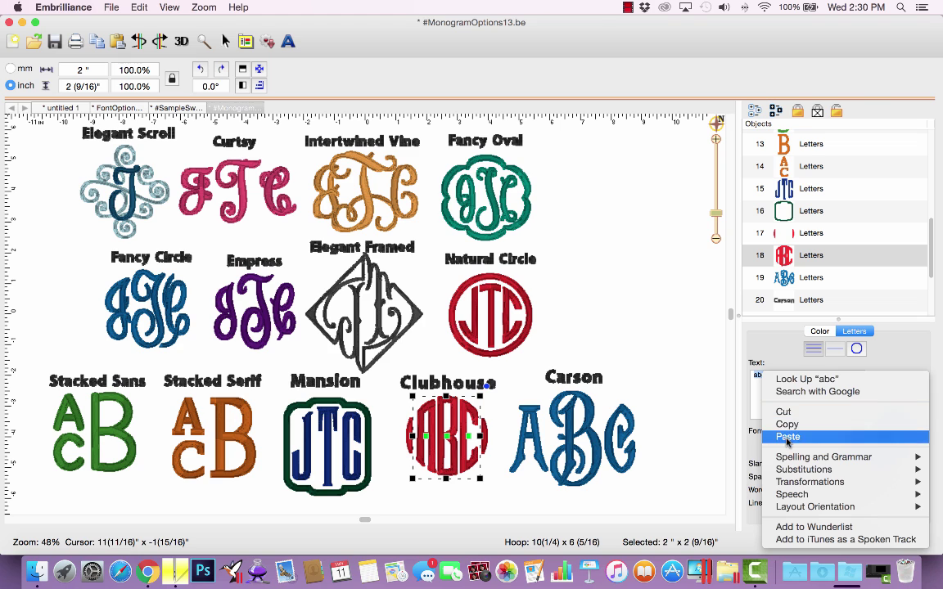
left_click(797, 435)
left_click(879, 394)
Paste JTC over abc in the Carson monogram
left_click(783, 277)
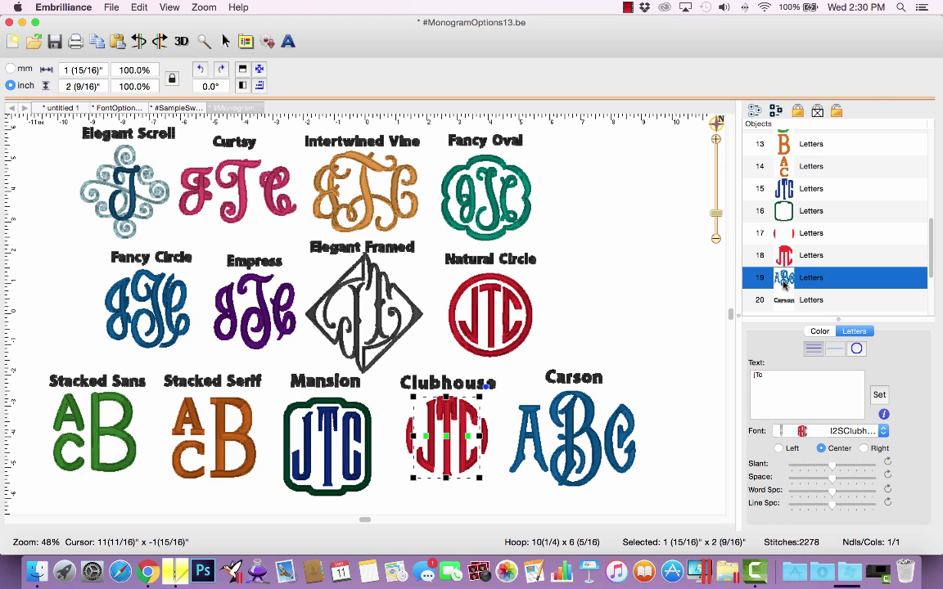
right_click(760, 373)
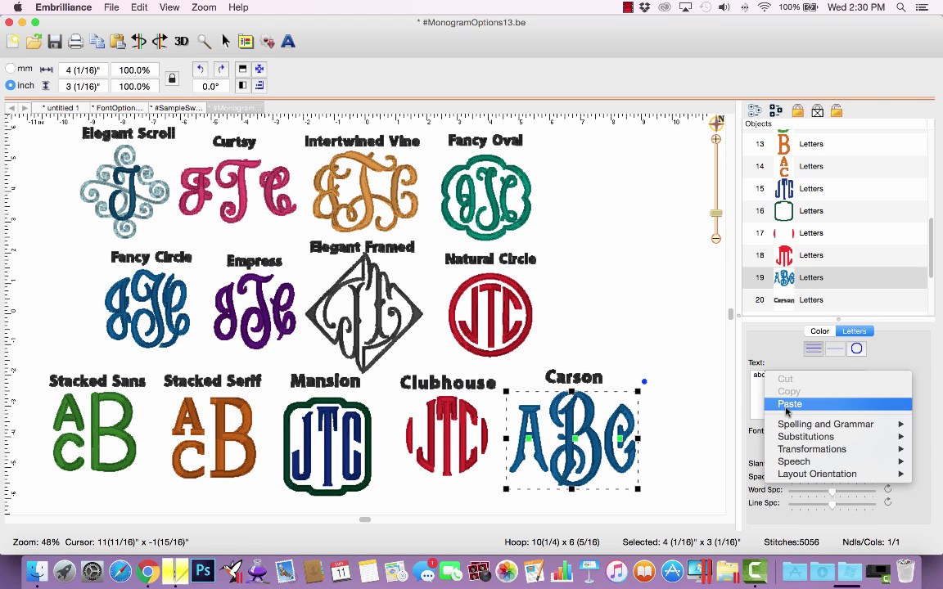
left_click(790, 403)
left_click(878, 396)
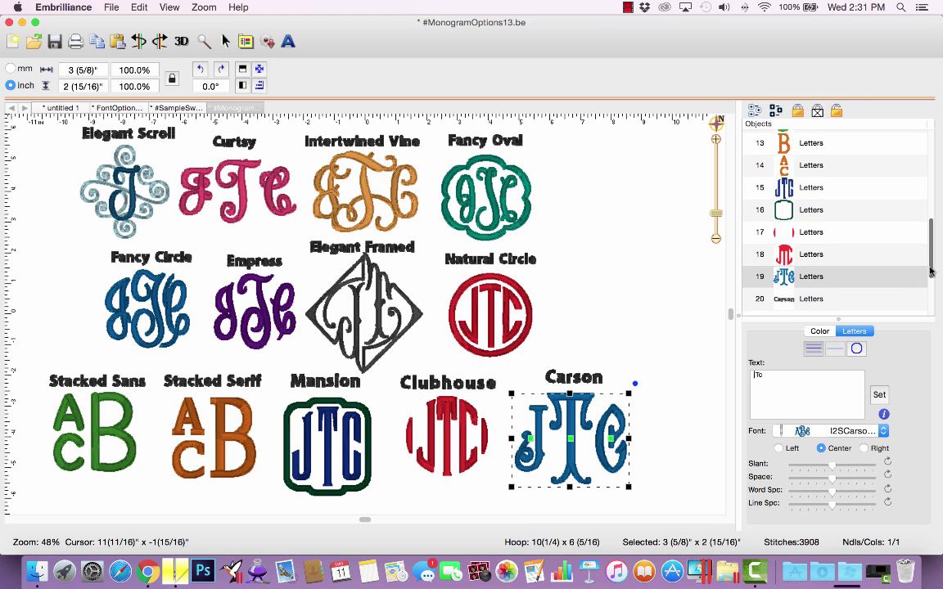
Make Stacked Sans read J over C with the large green B changed to T
left_click_drag(932, 270, 927, 235)
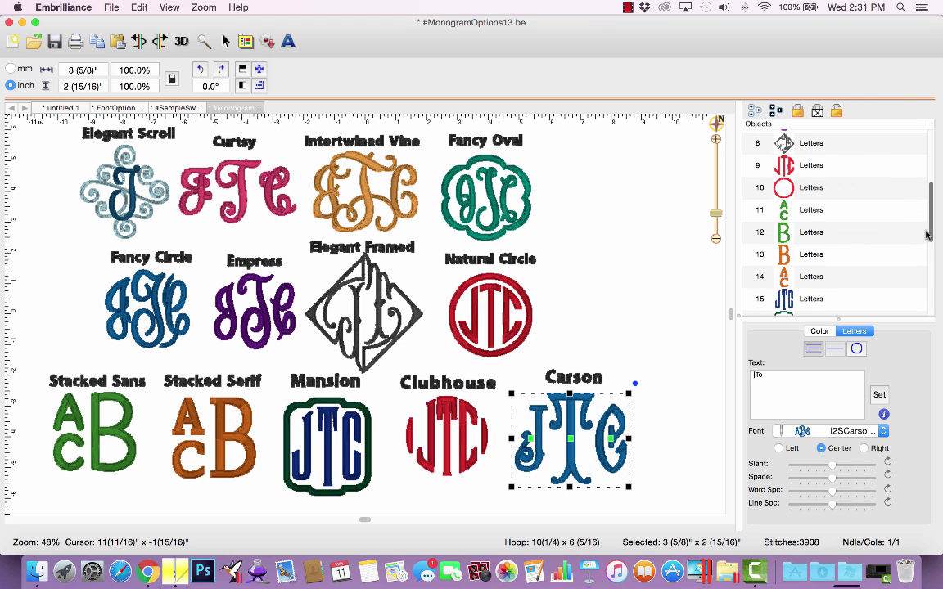
left_click(783, 214)
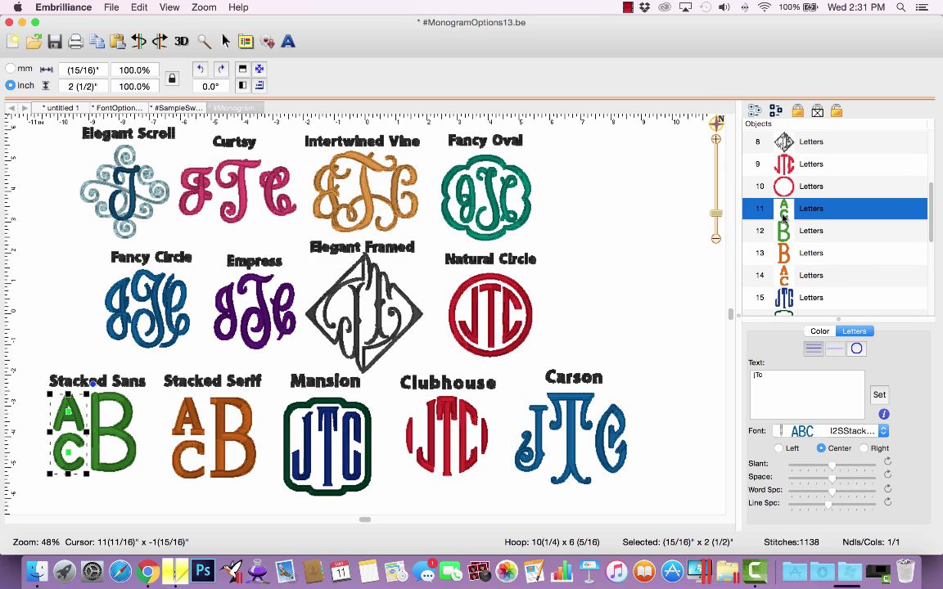
double_click(751, 376)
type("j")
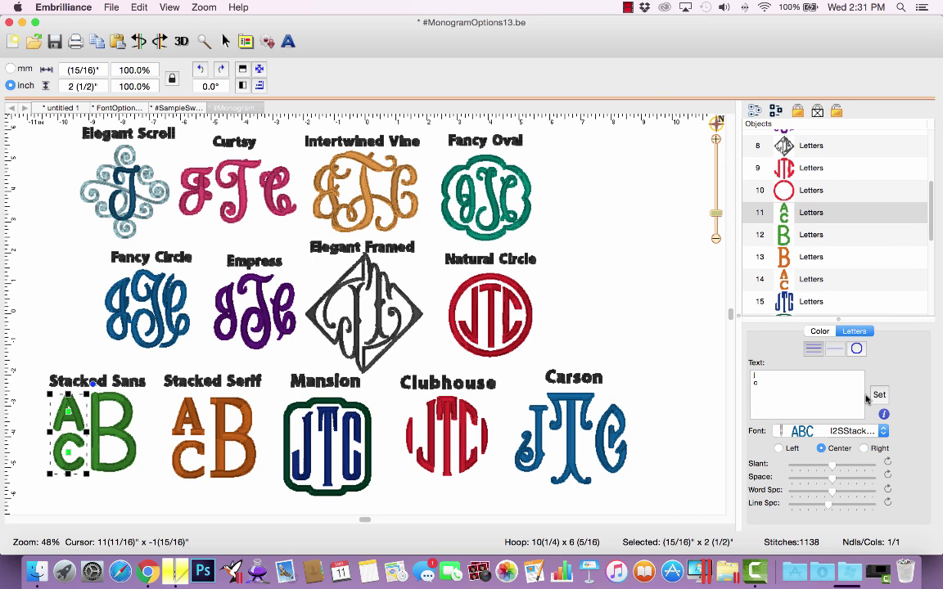
left_click(877, 395)
left_click(761, 235)
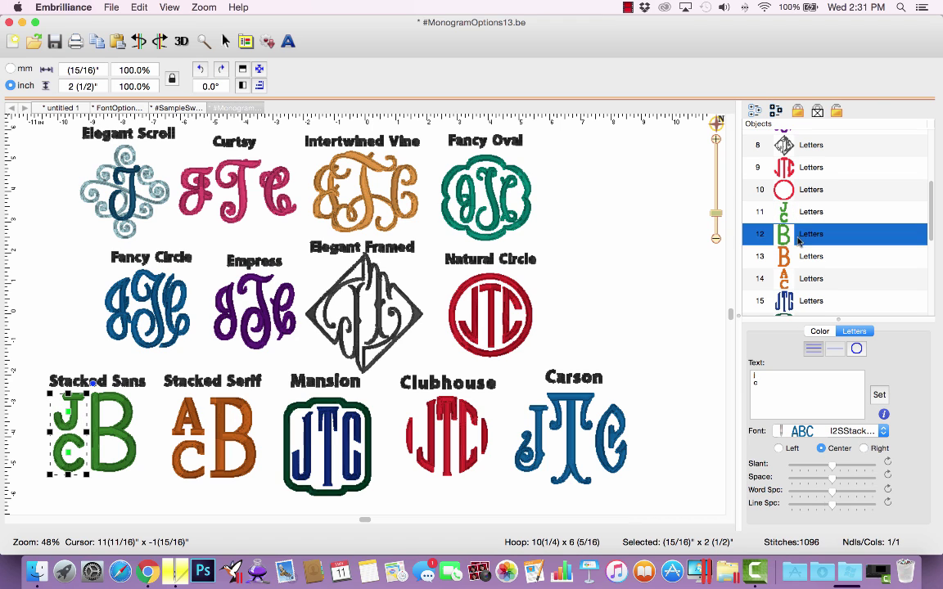
type("T")
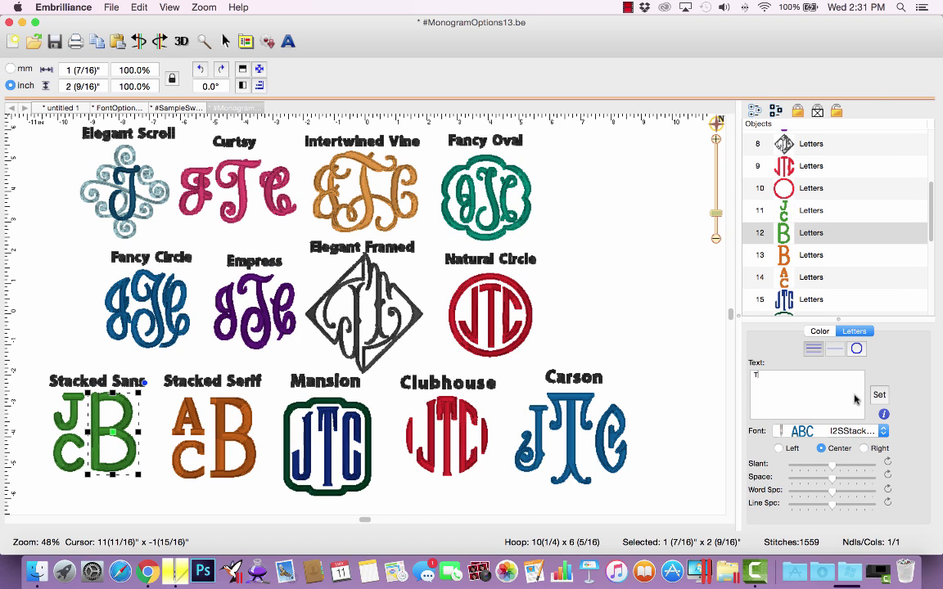
left_click(810, 275)
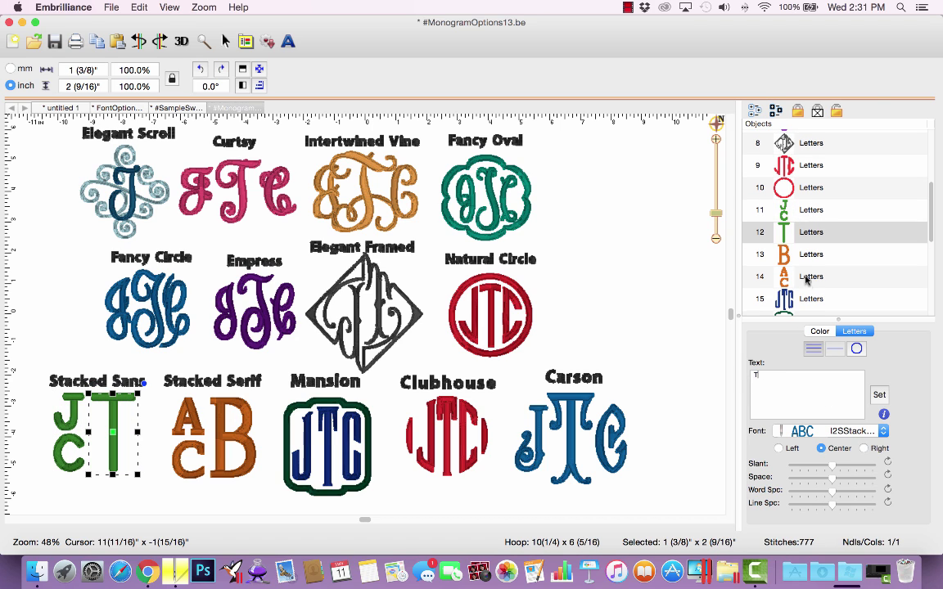
Change Stacked Serif's small A to J and orange B to T, then deselect
left_click(756, 375)
key("BackSpace")
type("J")
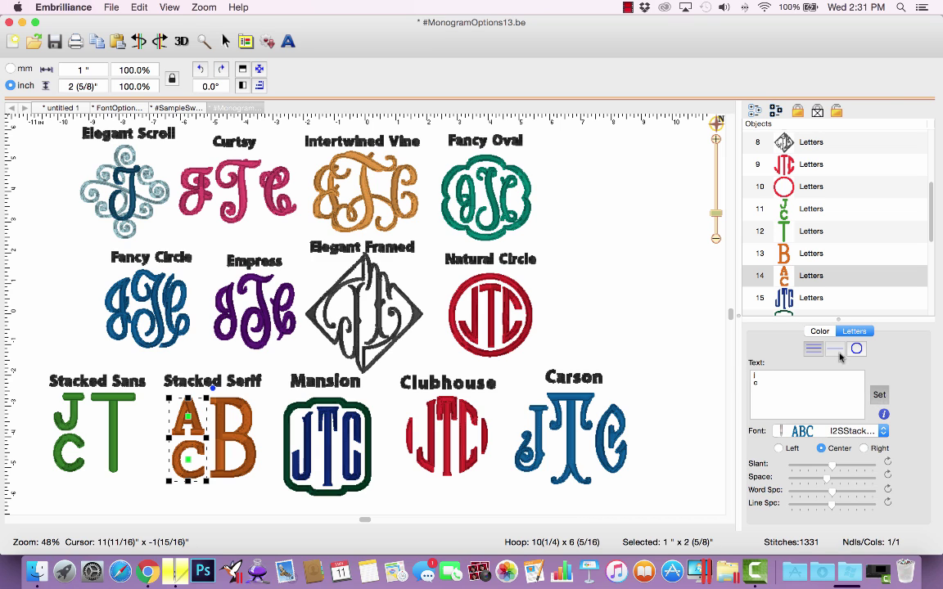
left_click(877, 398)
left_click(810, 253)
type("T")
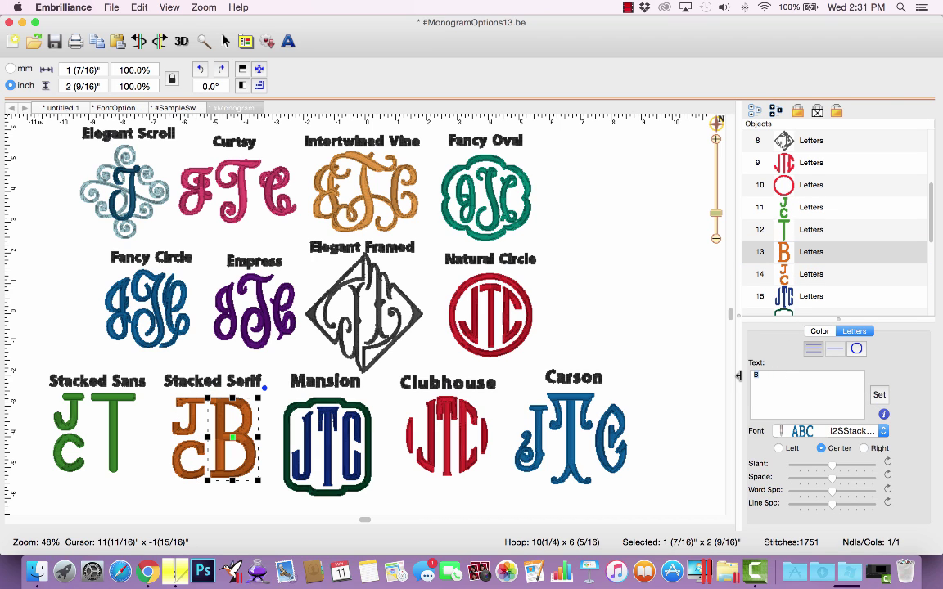
left_click(877, 396)
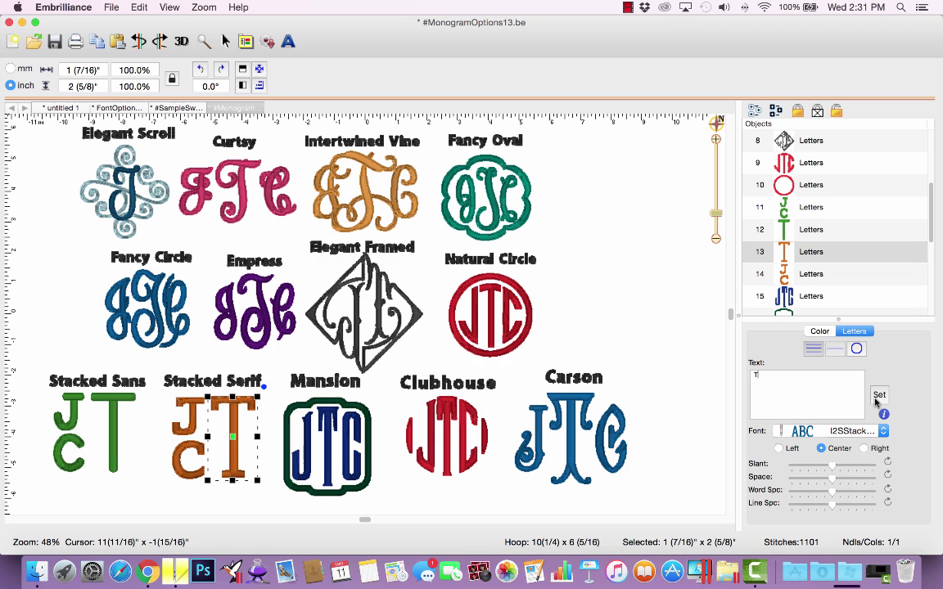
left_click(600, 327)
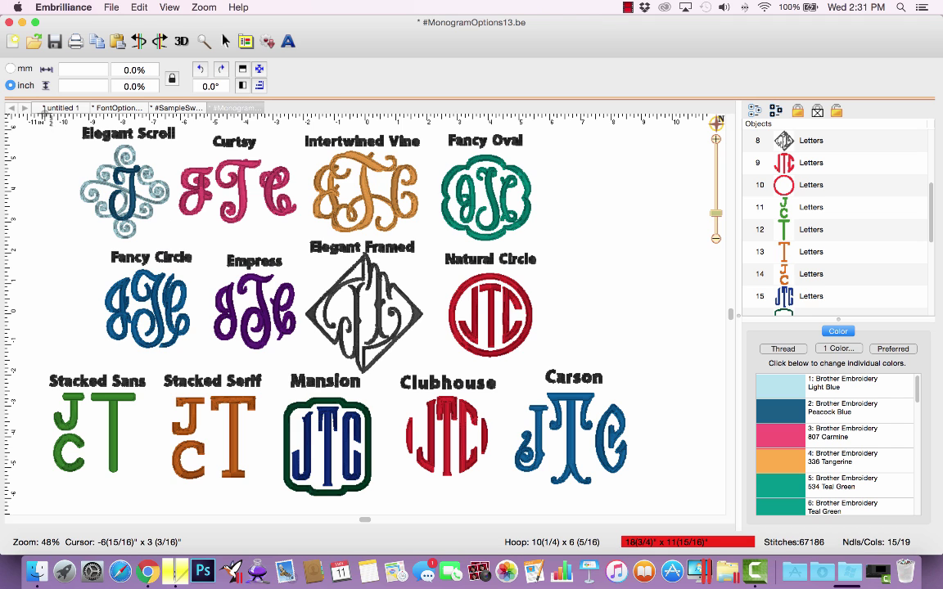
left_click_drag(45, 108, 645, 515)
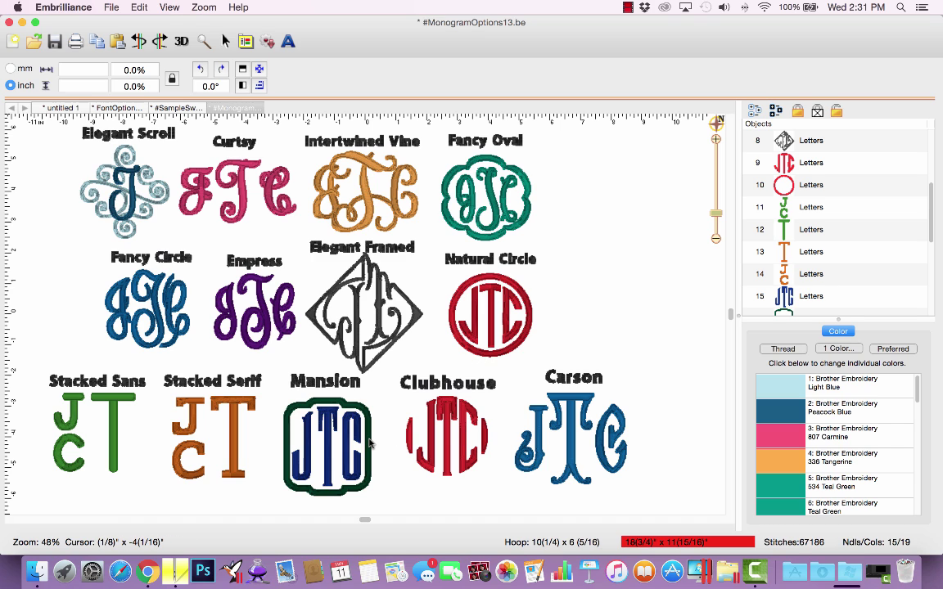
left_click(782, 186)
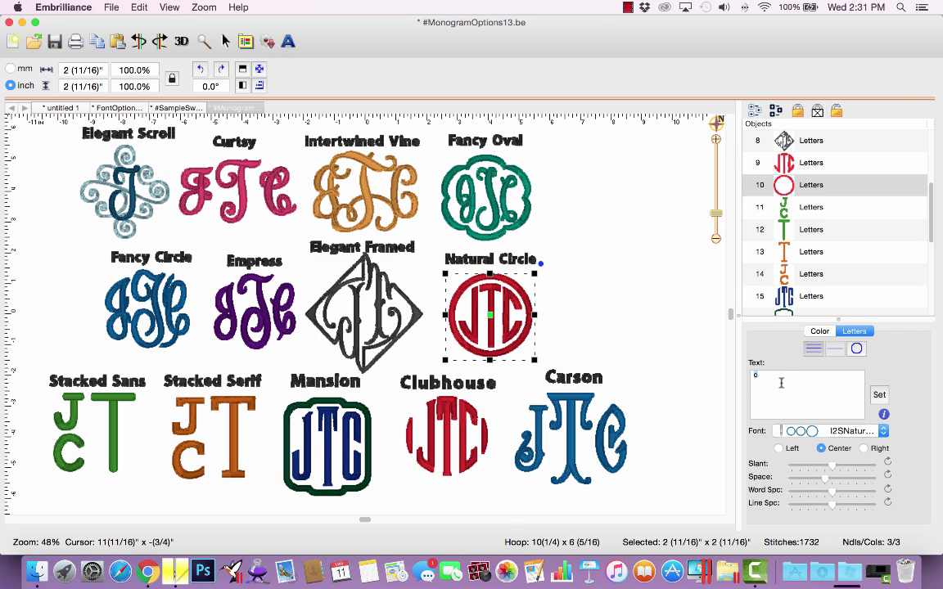
Set the Natural Circle border letter to d and the Mansion border to e
type("d")
left_click(879, 395)
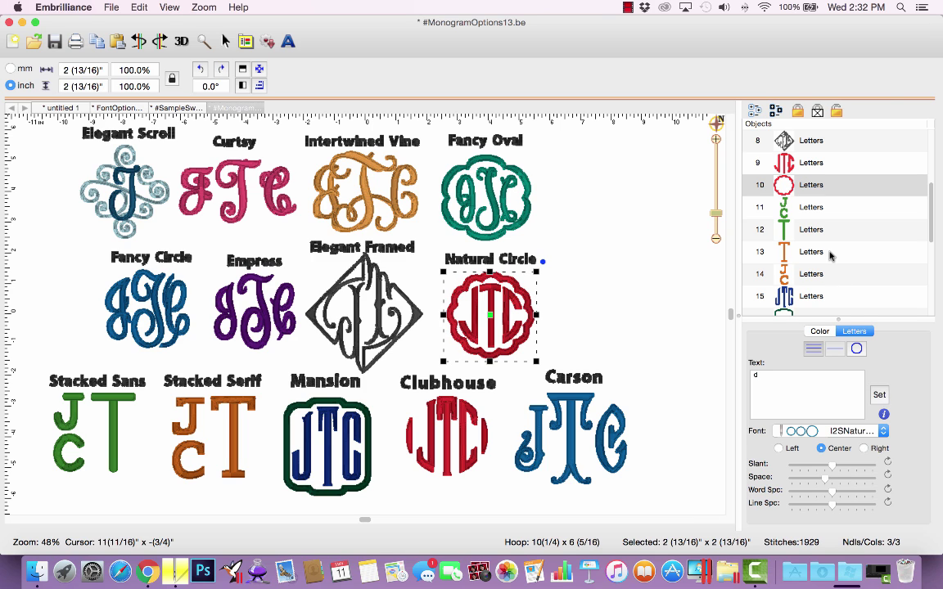
scroll(829, 256, "down", 1)
left_click(834, 293)
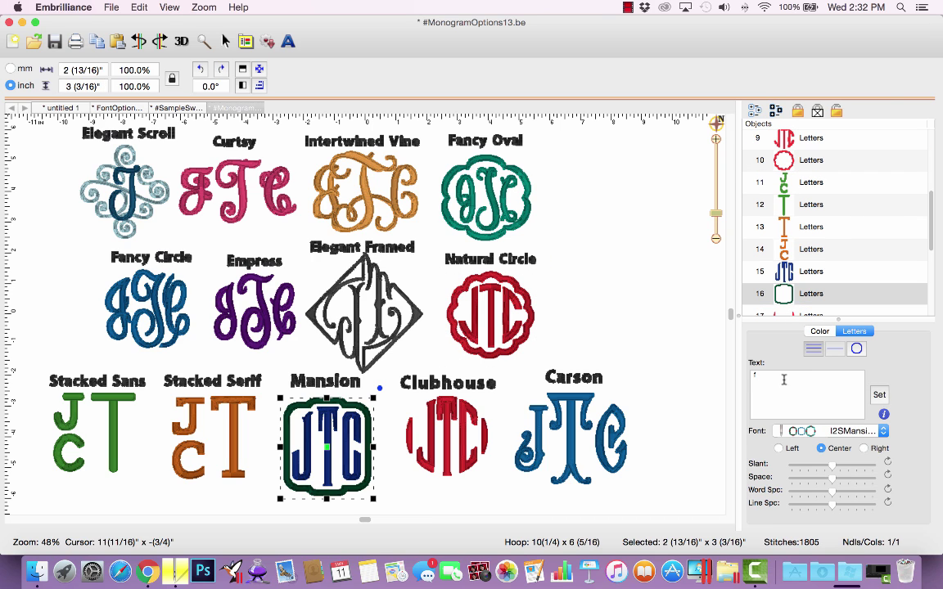
left_click(749, 375)
type("e")
left_click(879, 398)
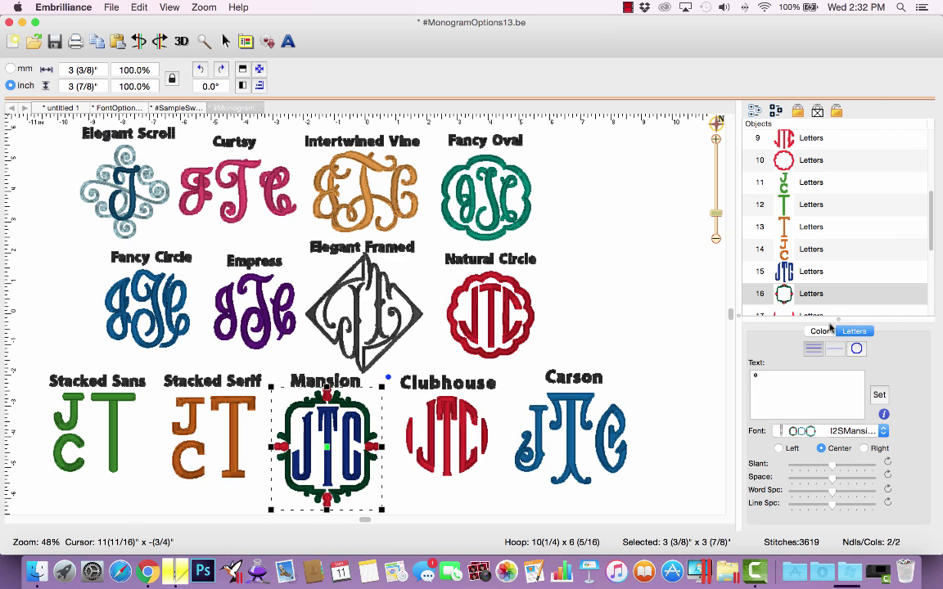
Change the Clubhouse border's letter to 5 for a gold ring frame
scroll(818, 270, "down", 2)
left_click(815, 283)
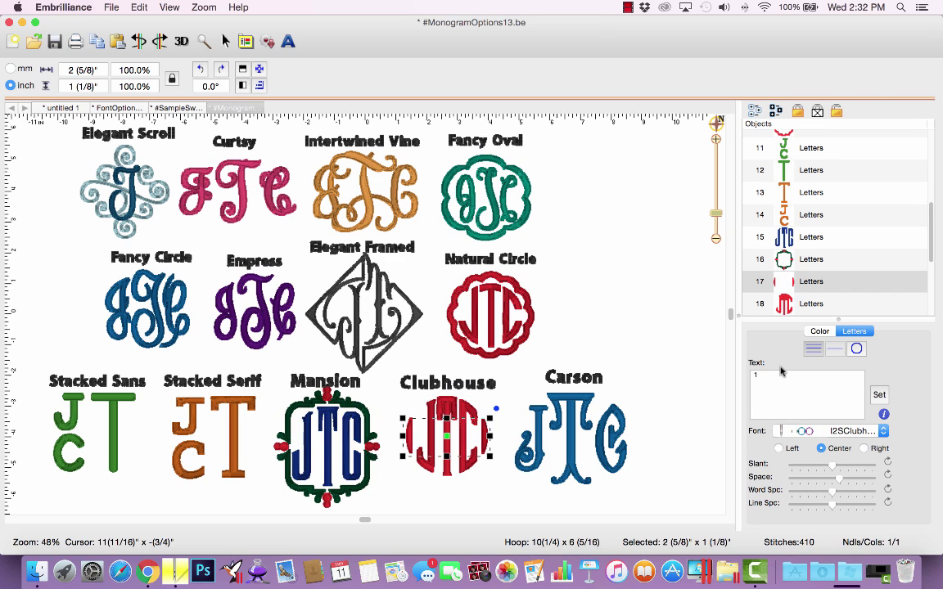
left_click(878, 396)
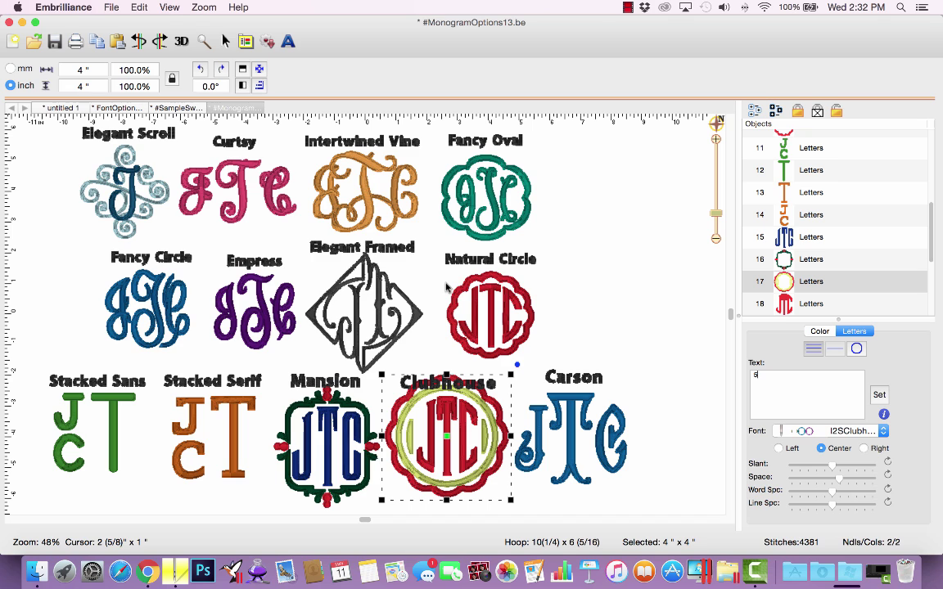
left_click(586, 313)
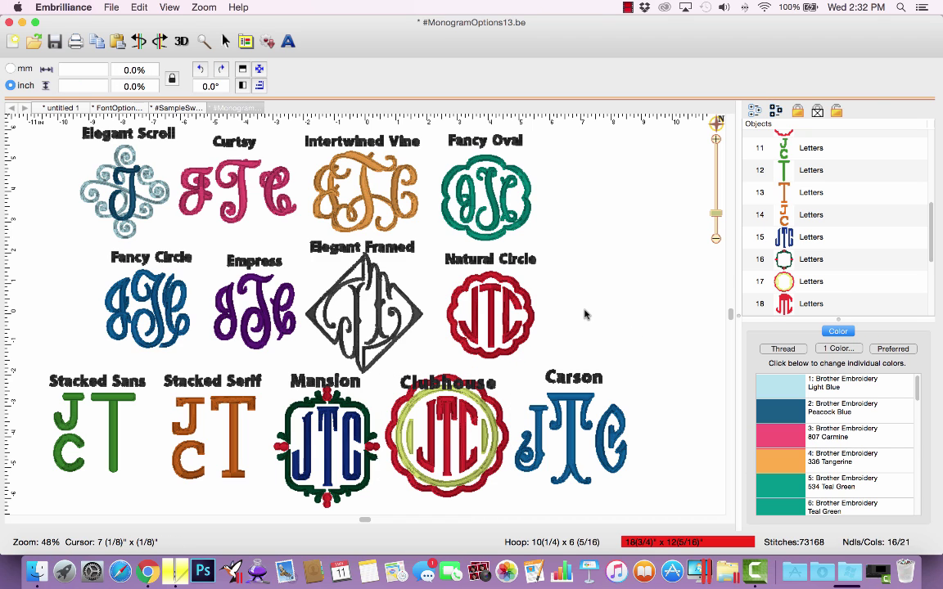